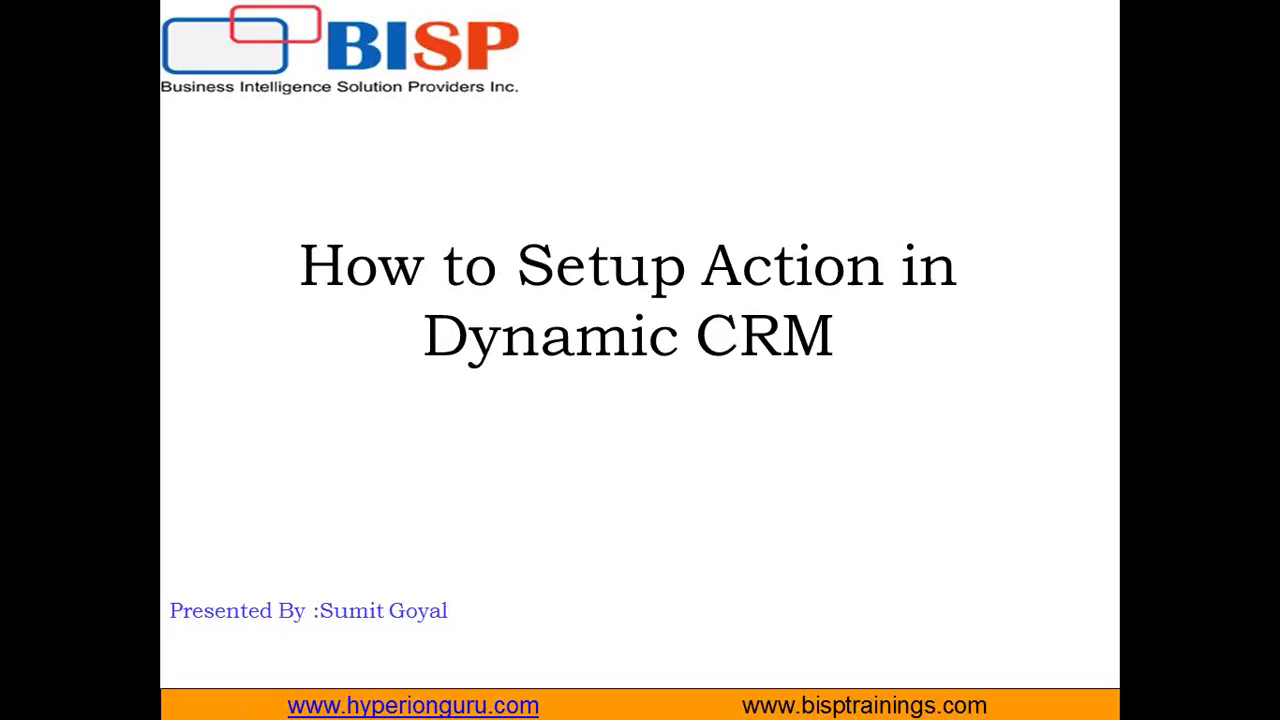
Bring up the Windows Start menu from the PowerPoint title slide
key(super)
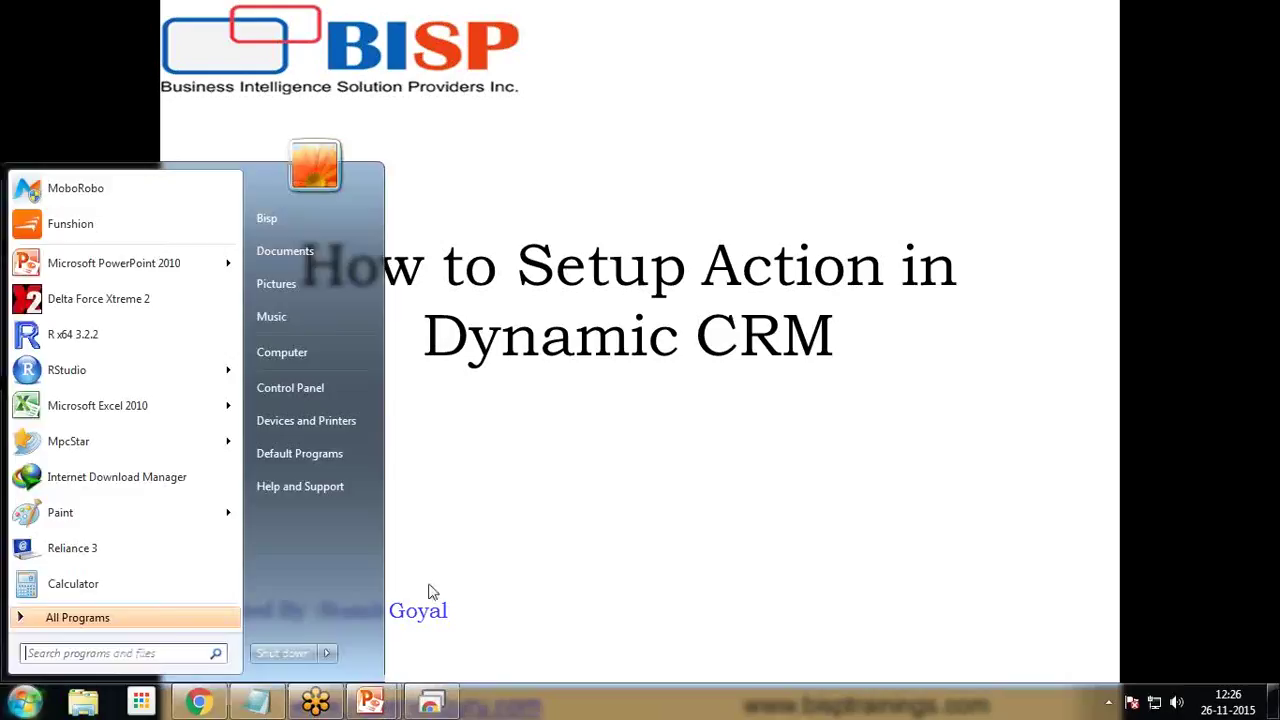
In Dynamics CRM in Chrome, go to Settings > Processes and start a new process
click(198, 703)
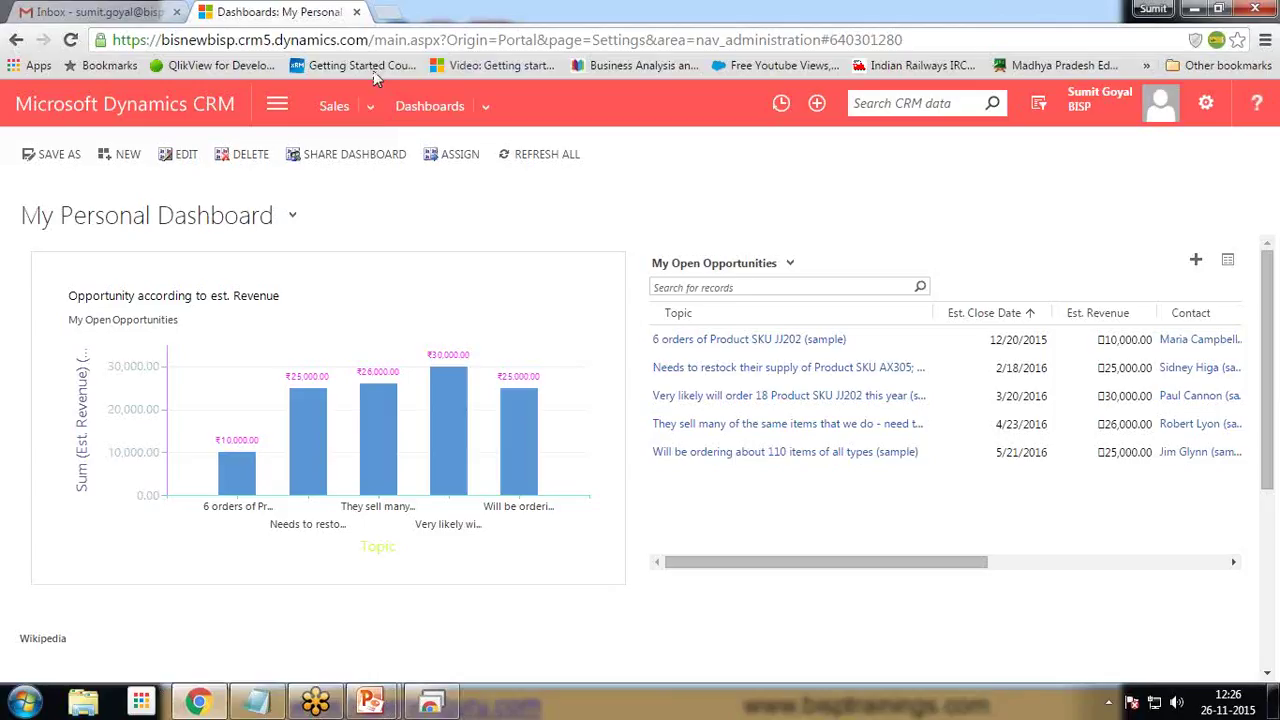
click(280, 108)
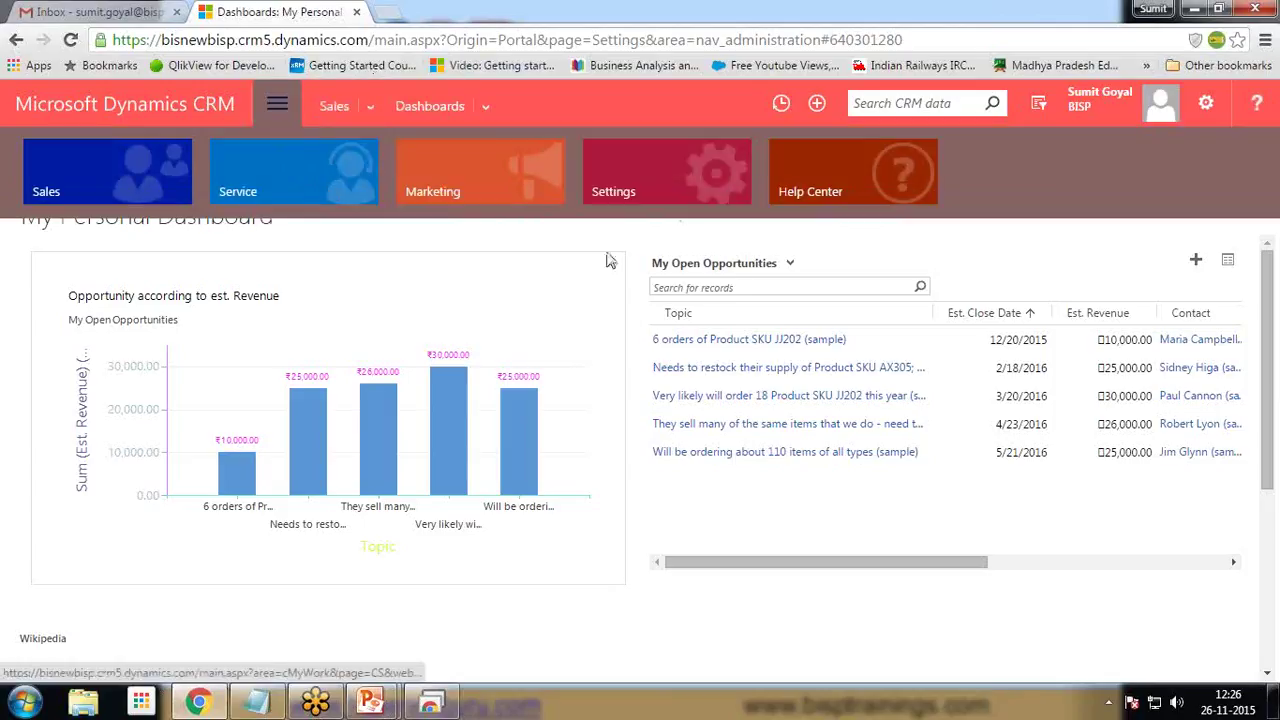
click(648, 177)
click(818, 284)
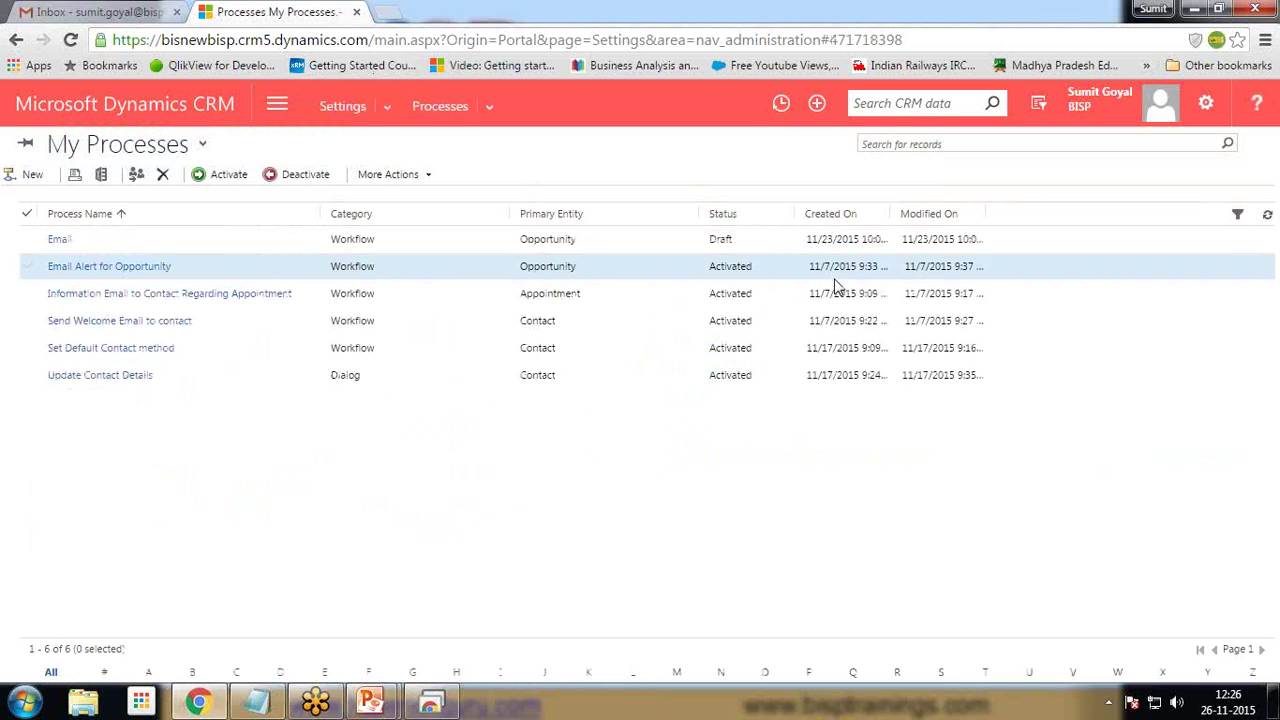
click(30, 175)
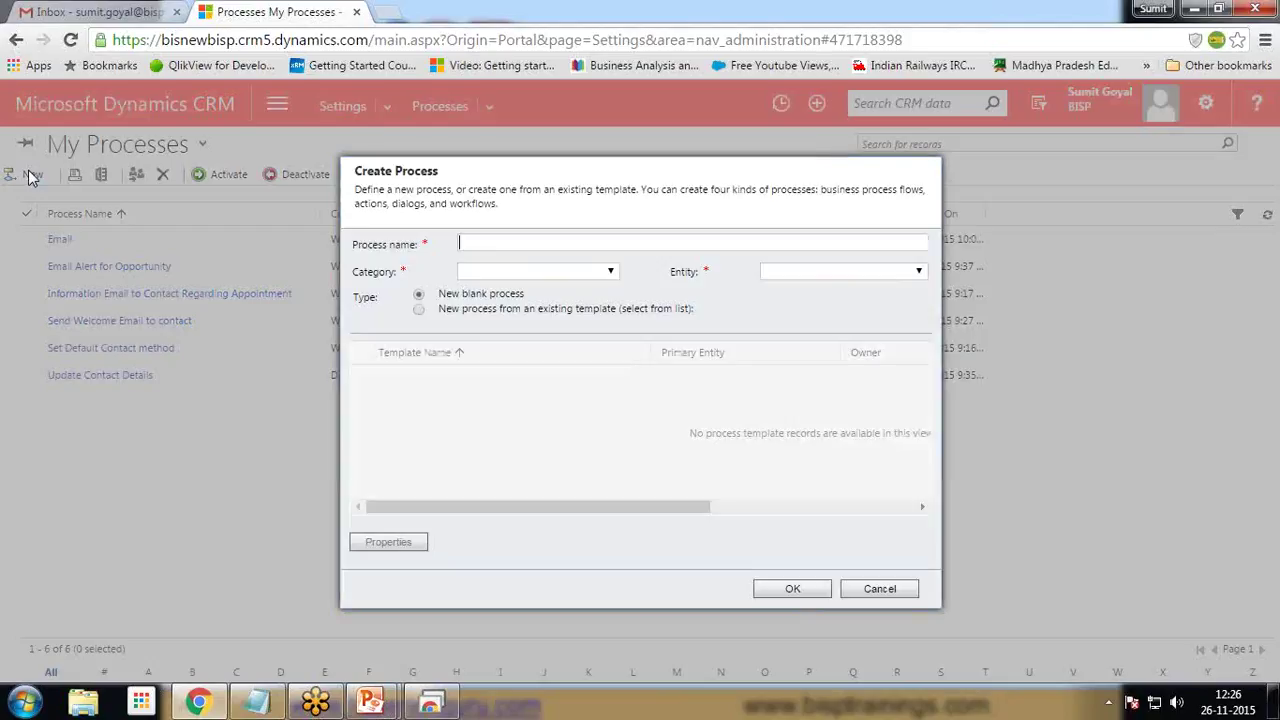
Create the process 'Approval Process' with Category Action and Entity Opportunity
text(Ap)
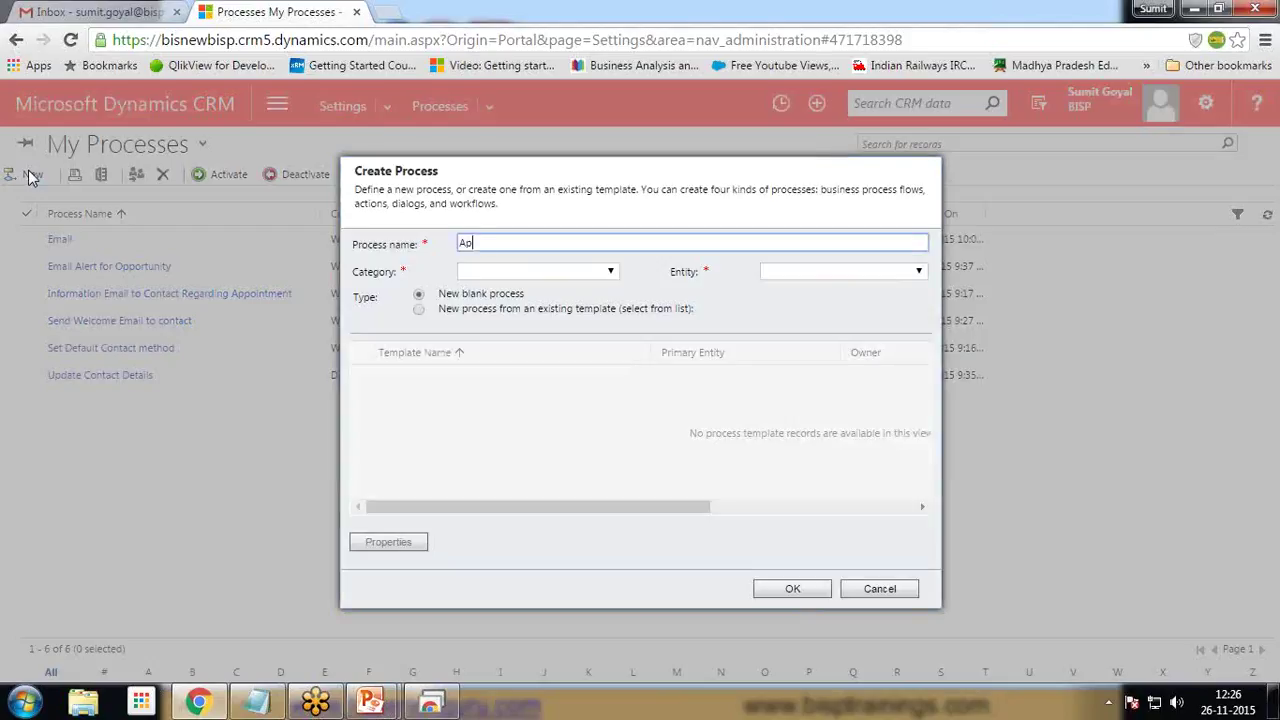
text(proval Process)
click(571, 277)
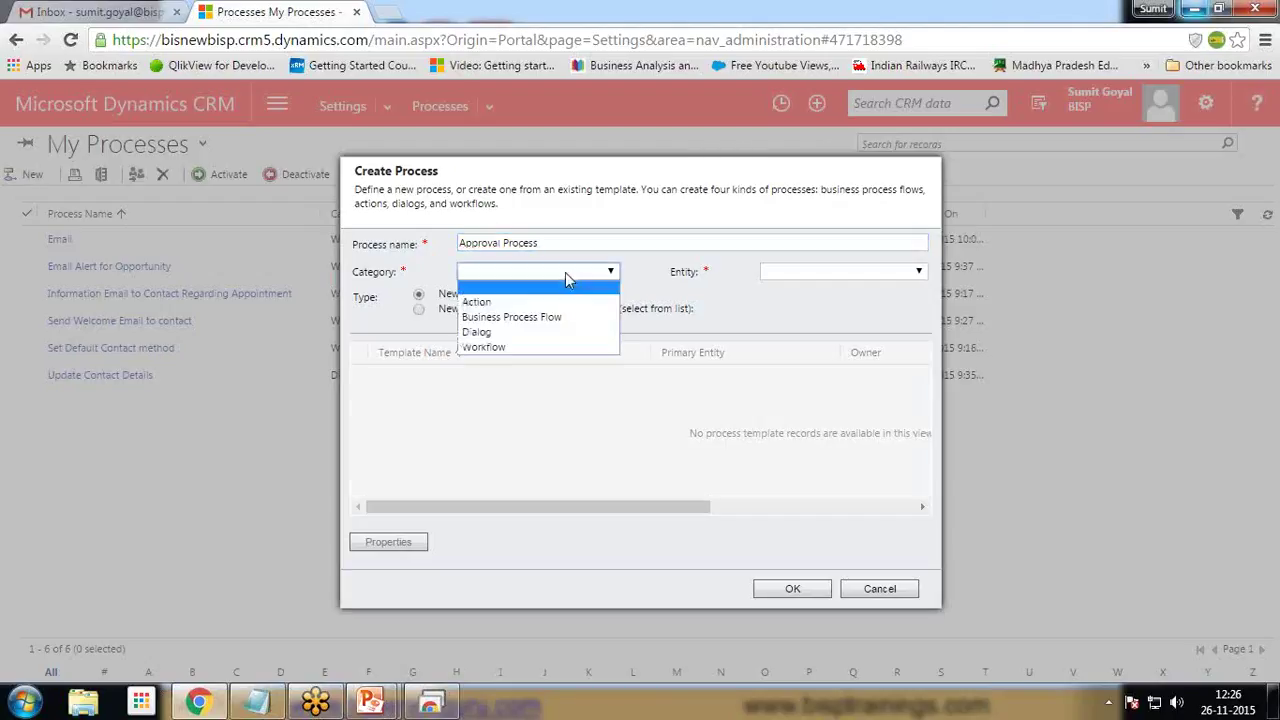
click(493, 304)
click(835, 271)
drag(920, 318, 909, 415)
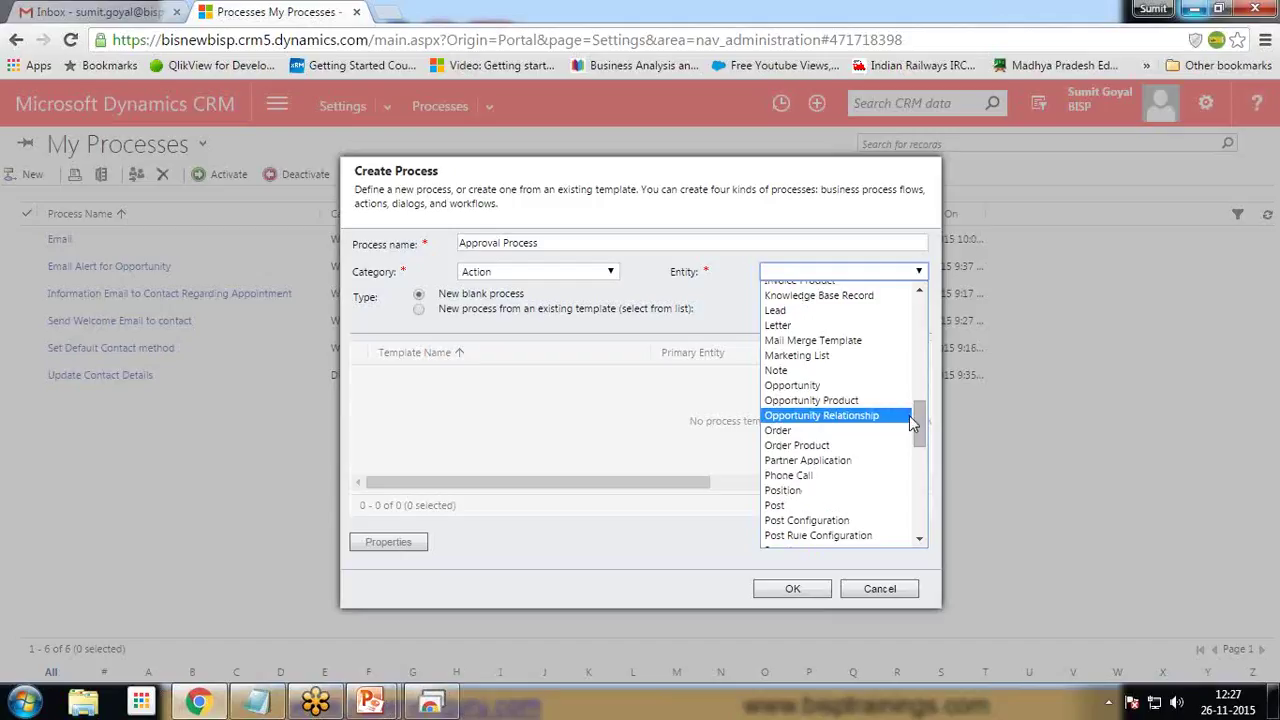
click(792, 386)
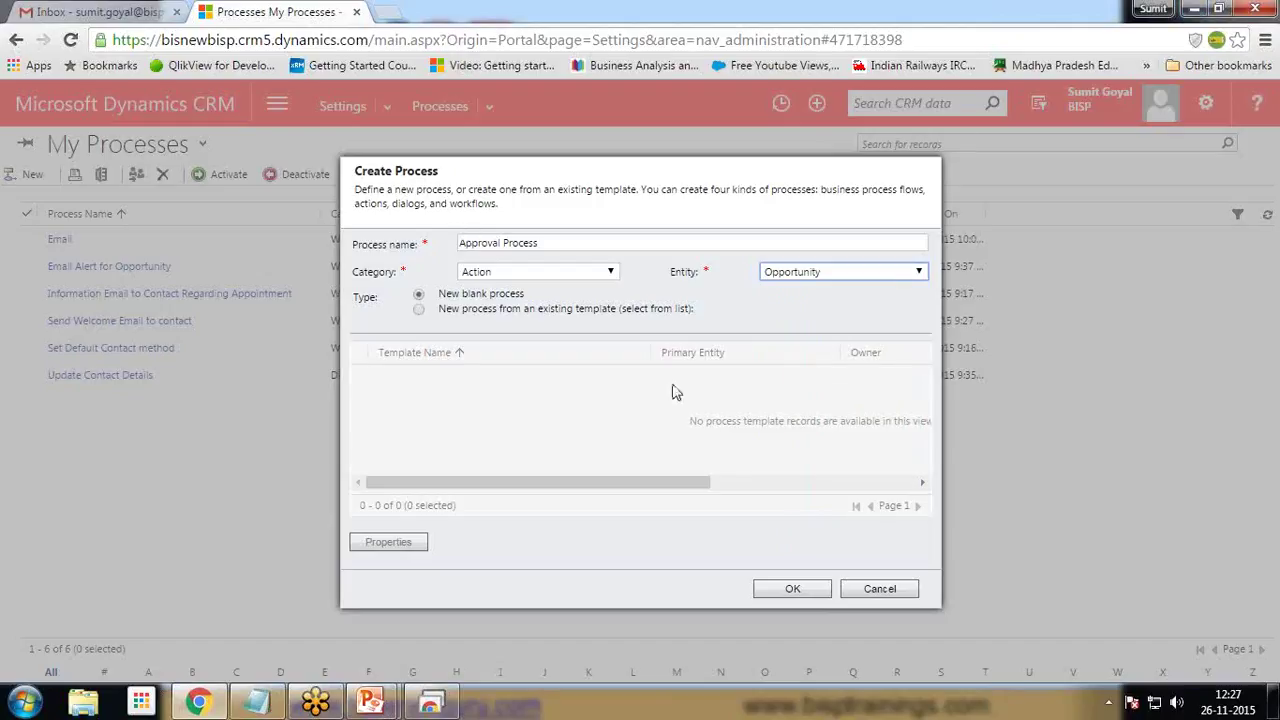
click(795, 590)
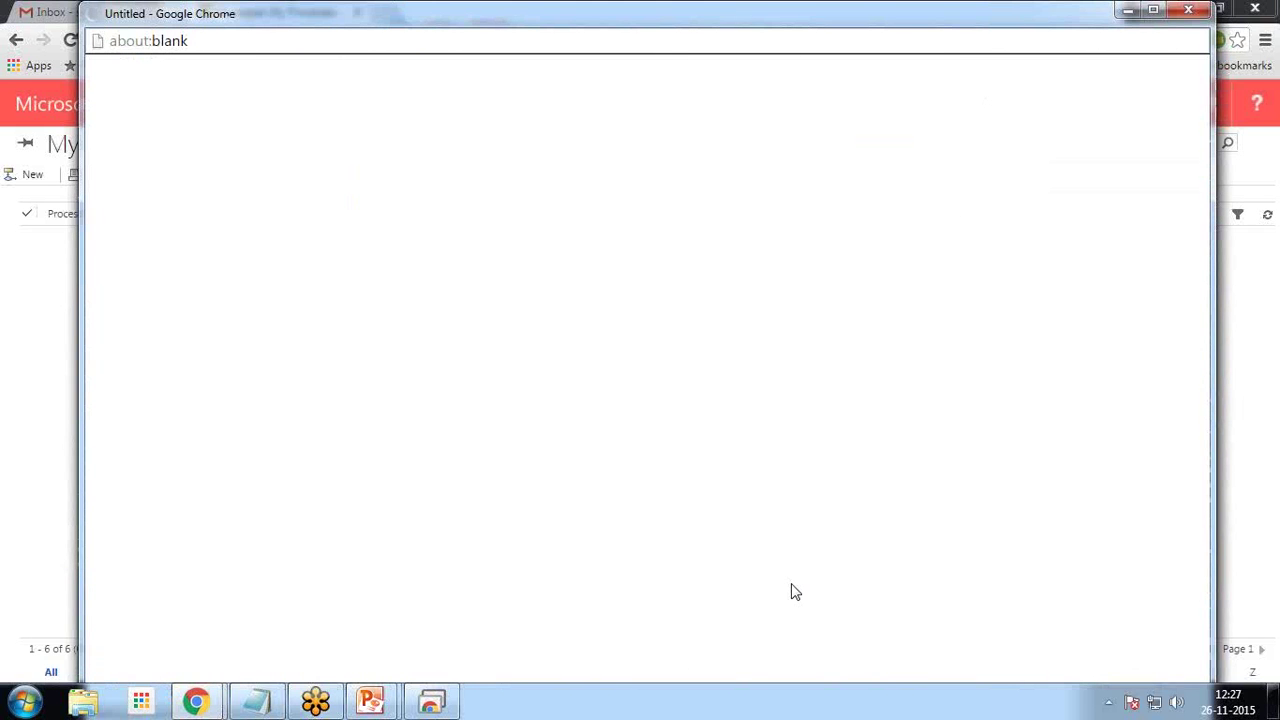
Add a process argument, defaulting to NewArgument, Boolean, optional input
drag(631, 5, 581, 19)
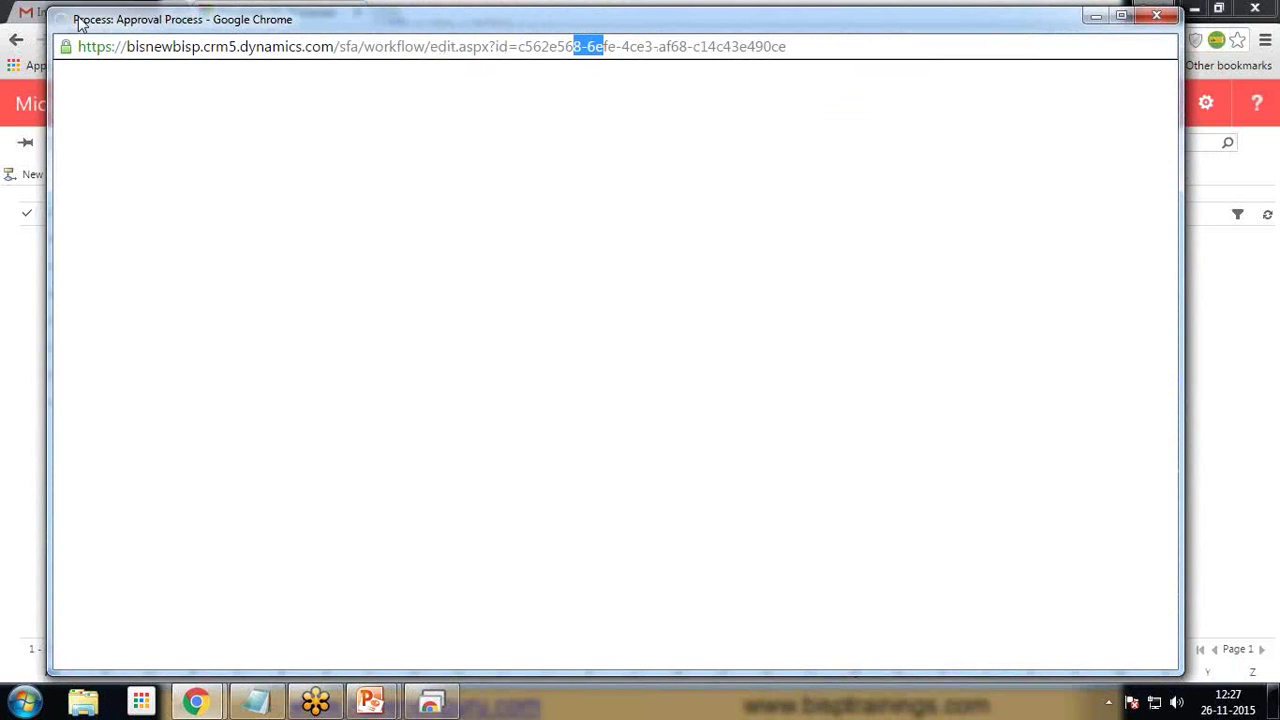
drag(80, 22, 195, 52)
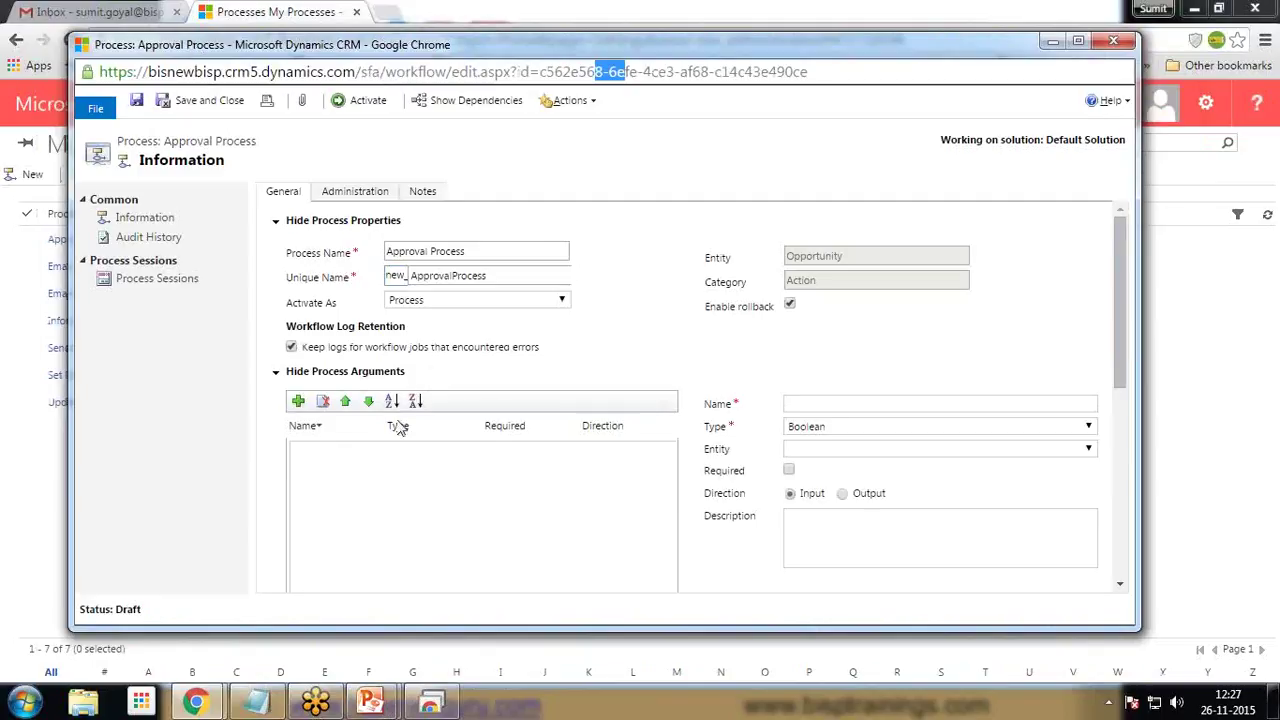
click(298, 401)
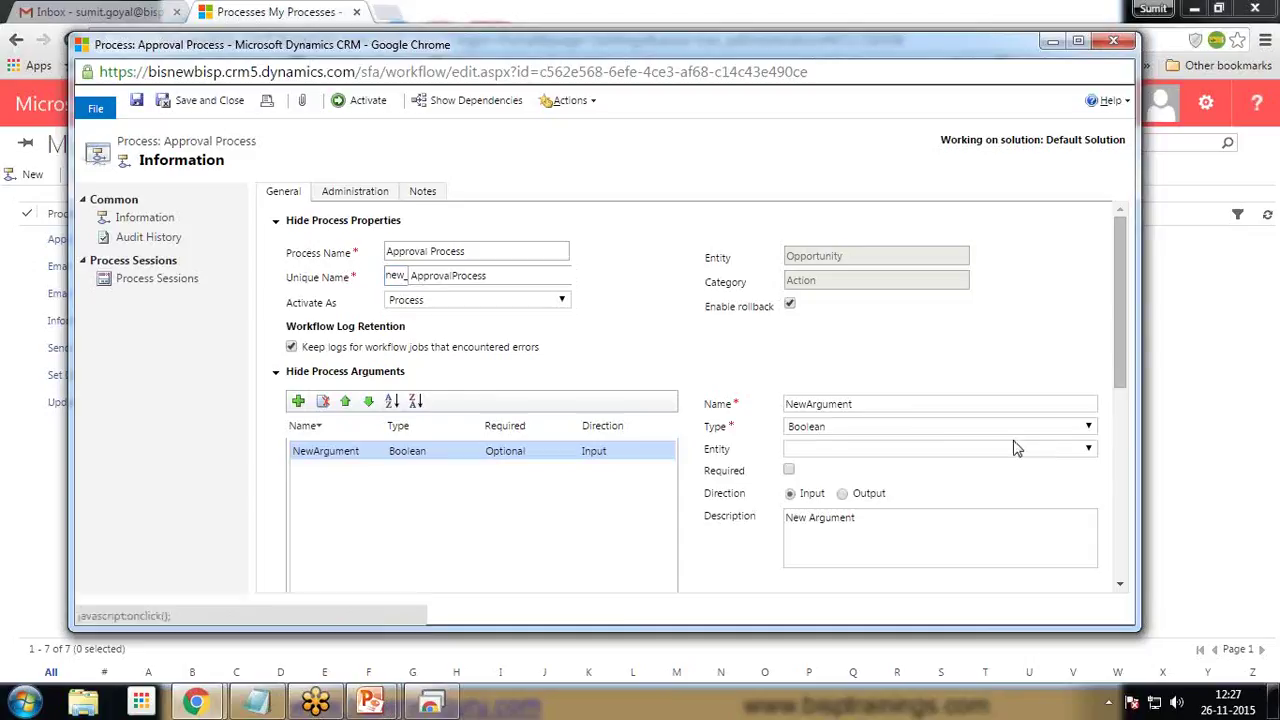
click(900, 409)
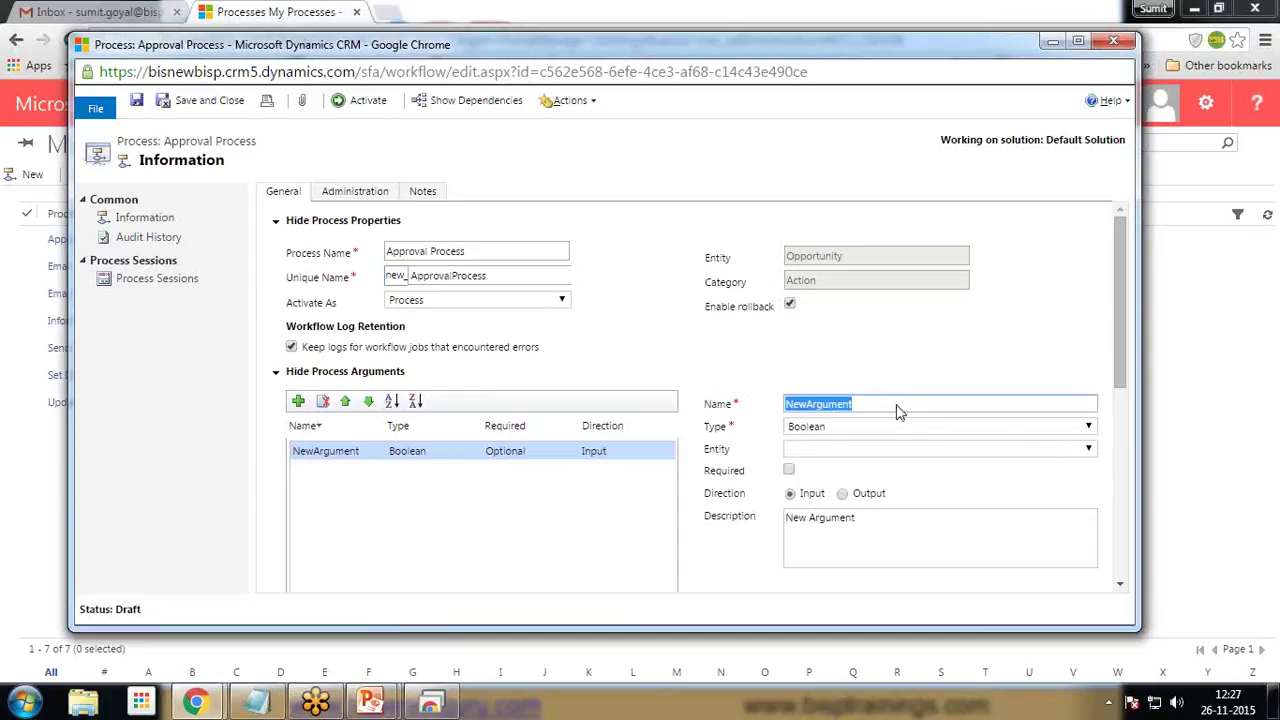
Rename the argument to 'specialnotes' and change its type to String
text(sp)
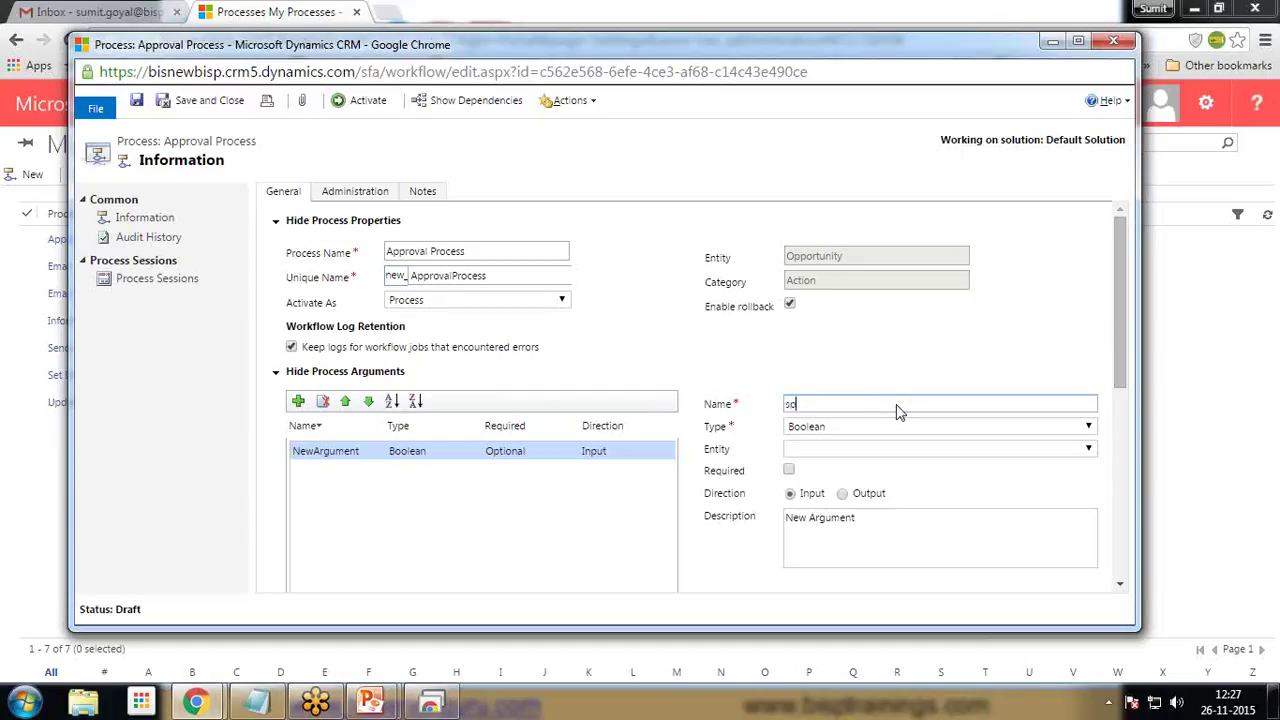
text(ecialnotes)
key(Tab)
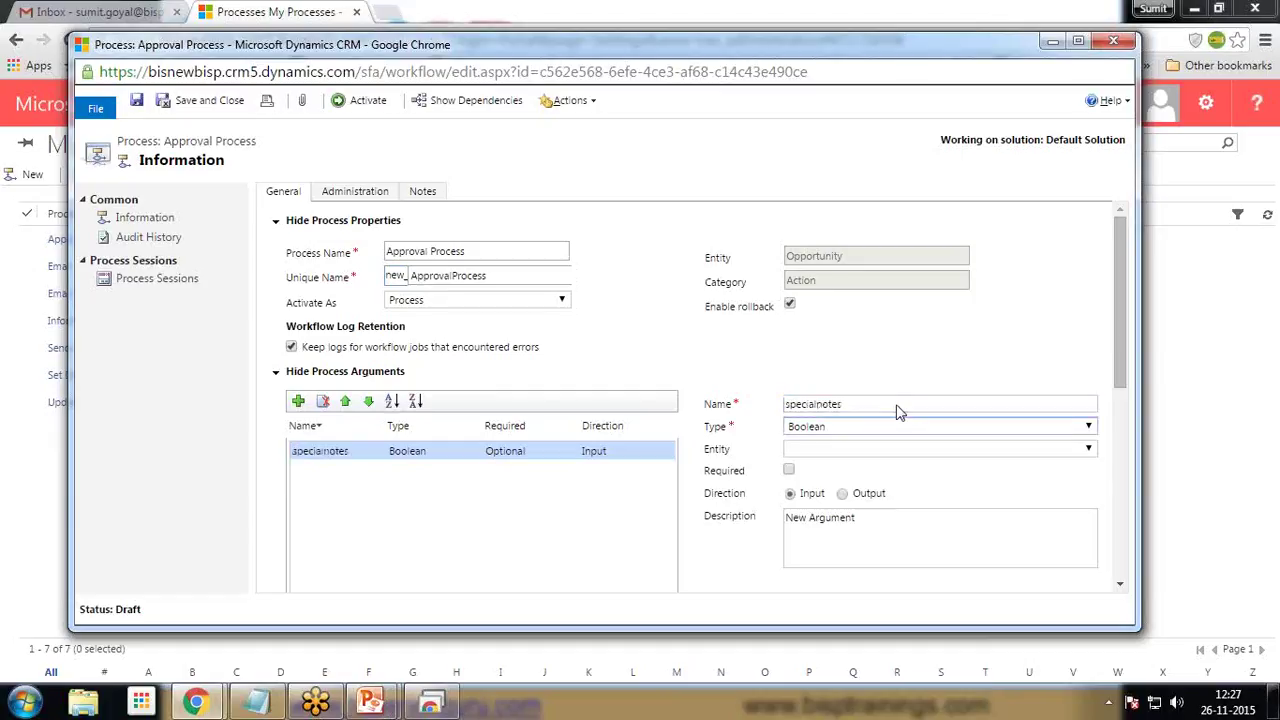
click(840, 430)
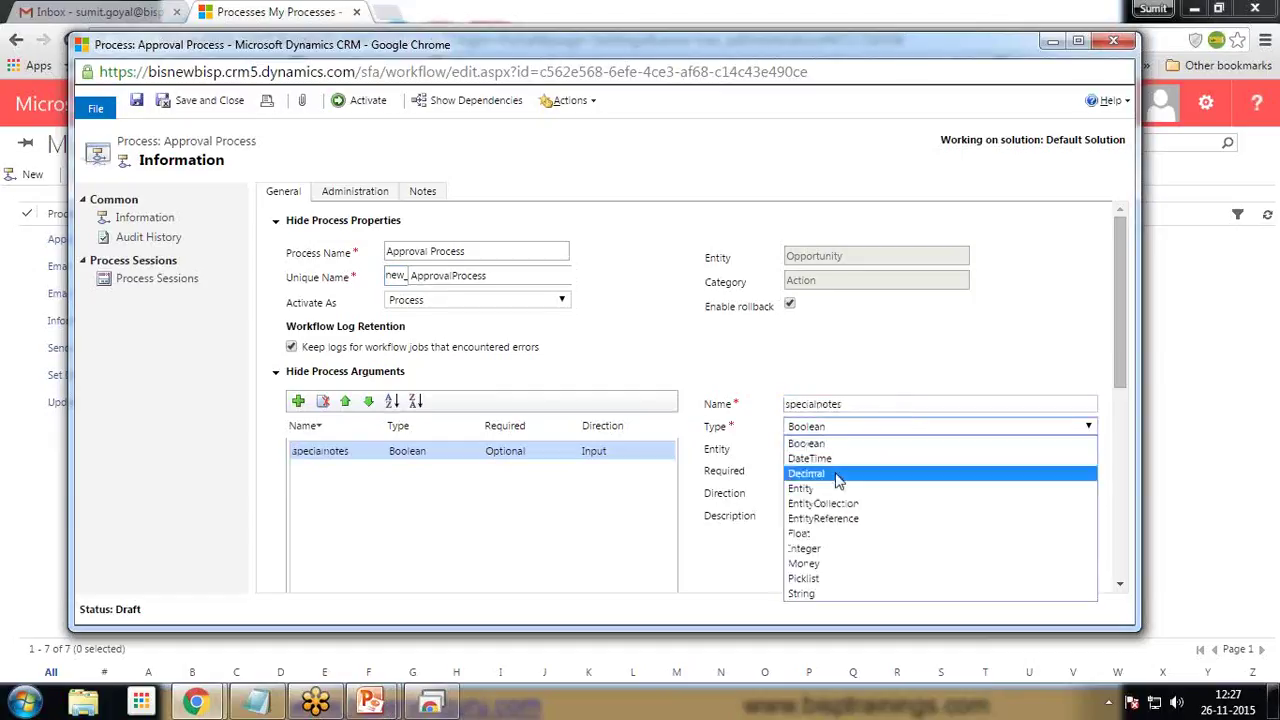
click(810, 594)
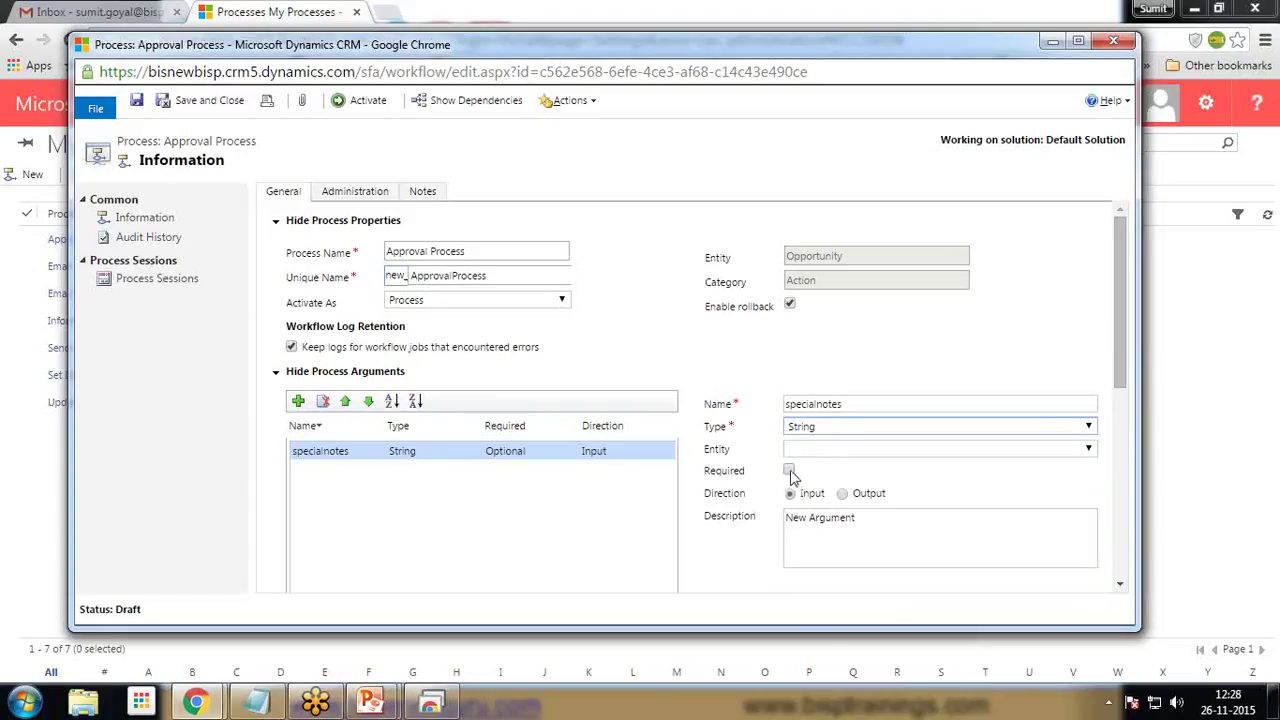
click(510, 528)
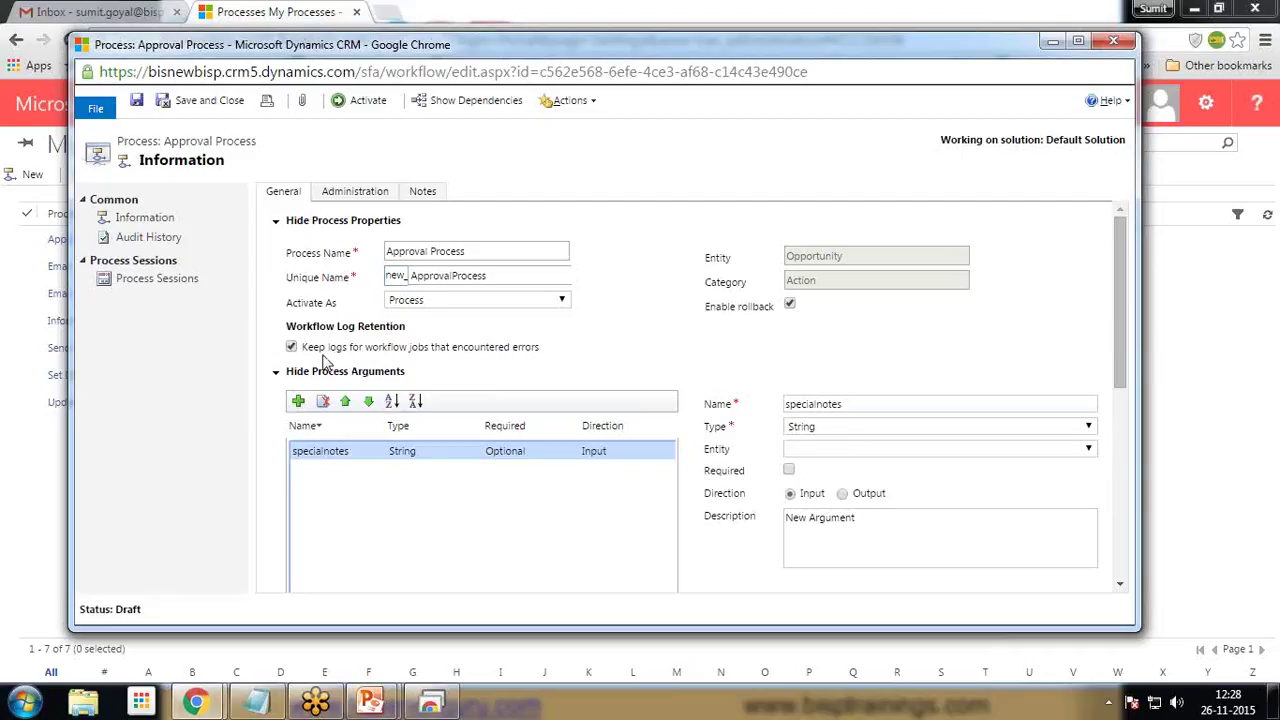
Add a Send Email step to the Approval Process action
scroll(317, 362, down, 4)
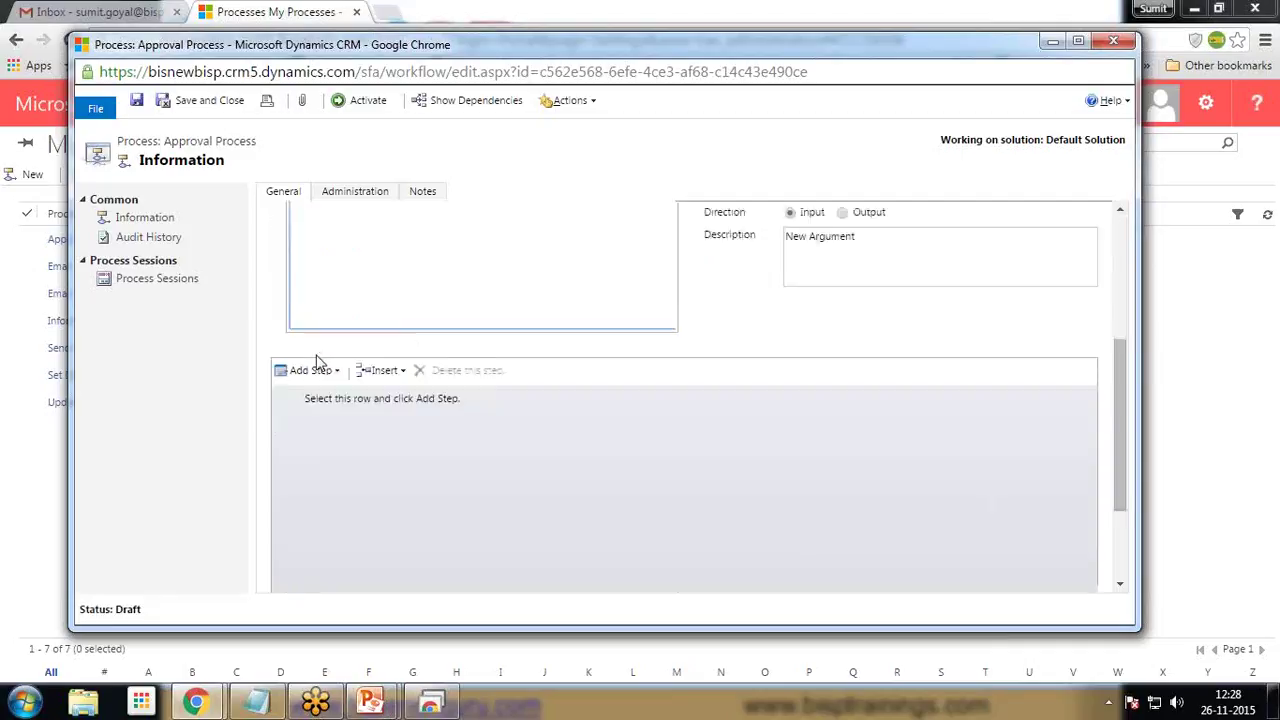
scroll(318, 363, up, 2)
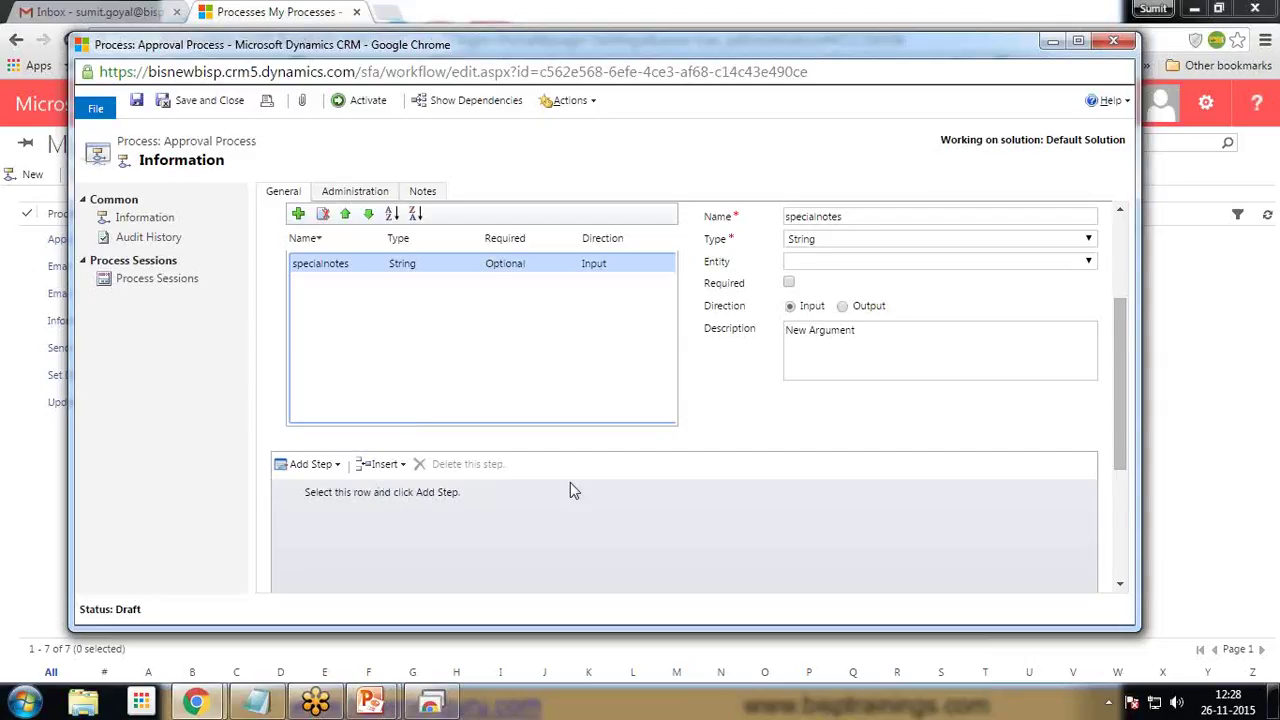
scroll(570, 482, down, 2)
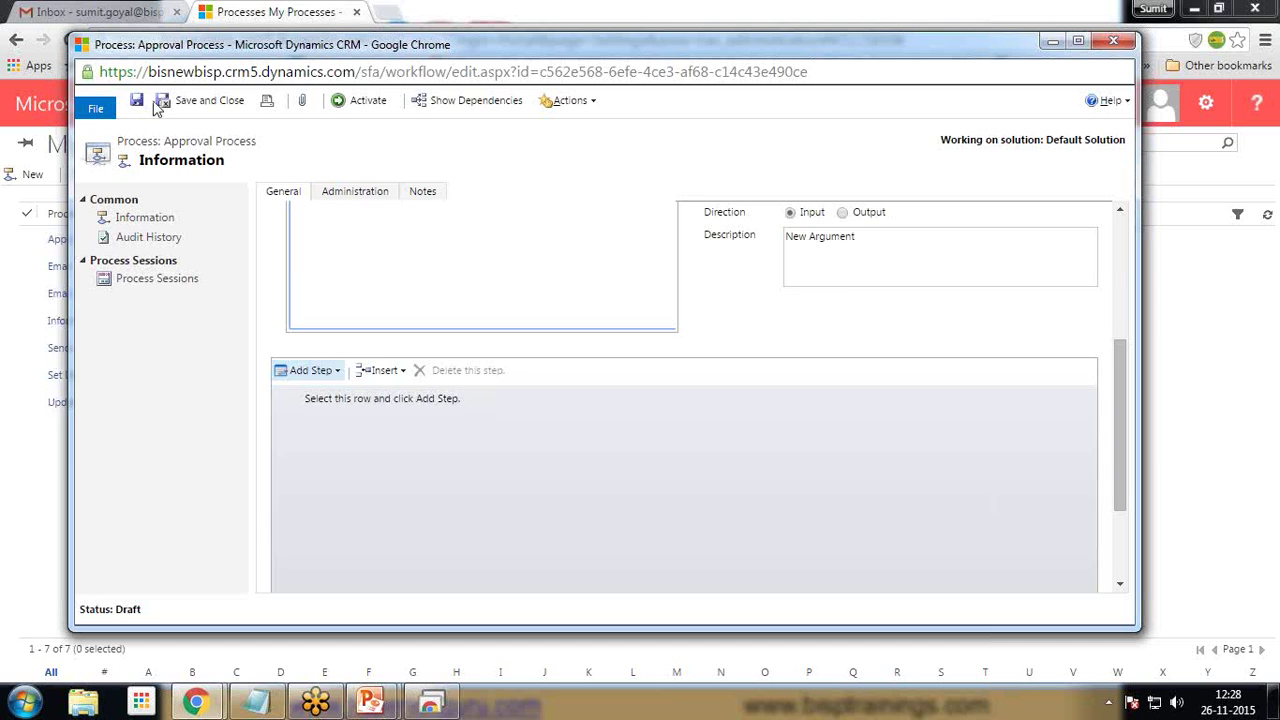
scroll(443, 485, up, 1)
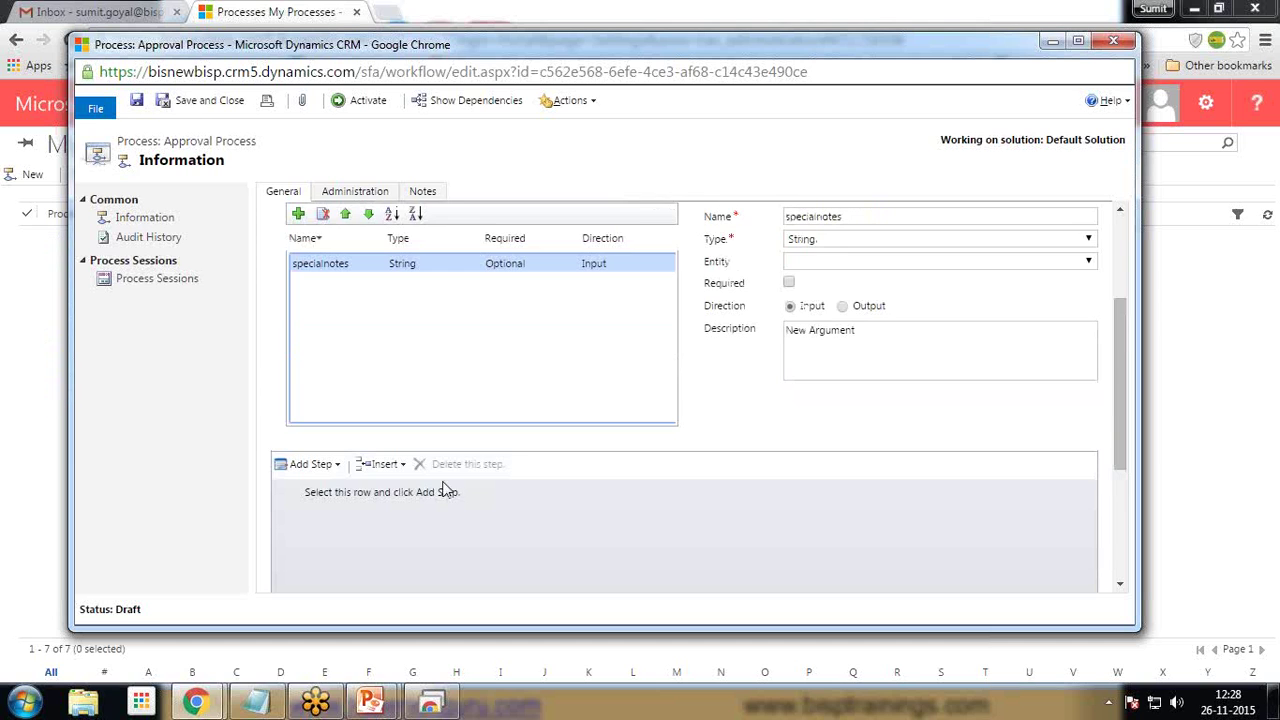
click(337, 466)
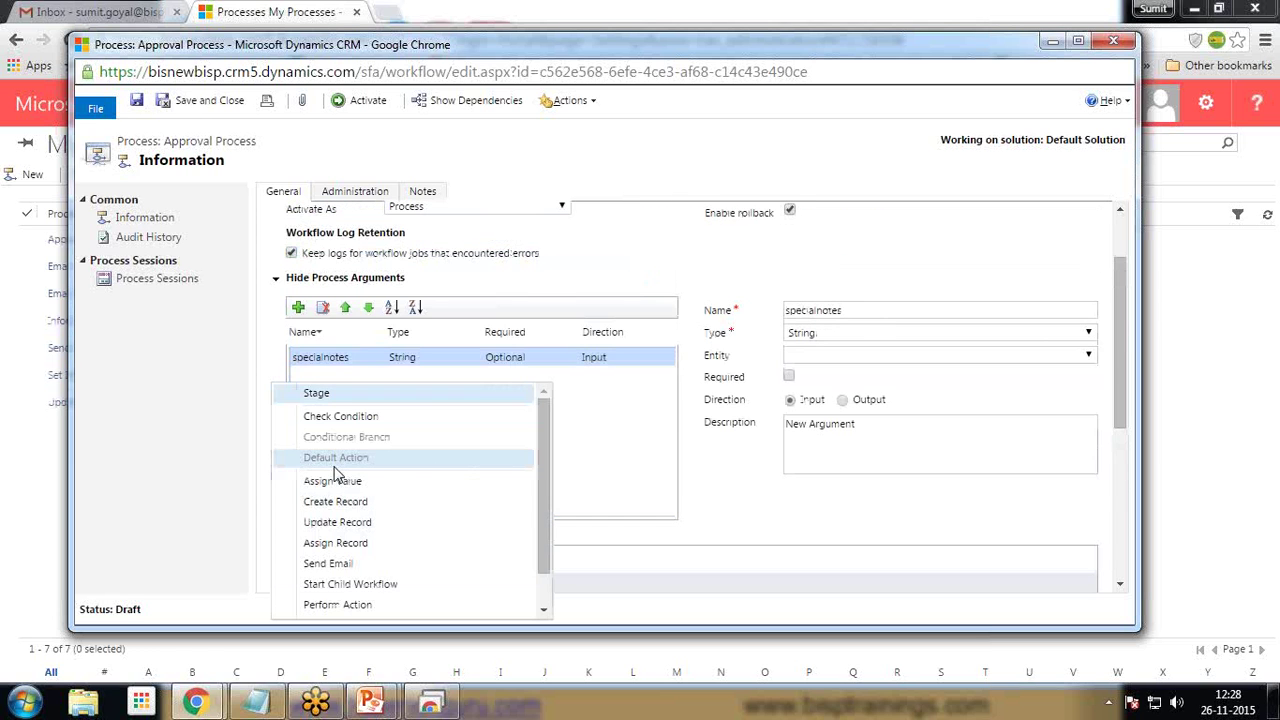
click(340, 566)
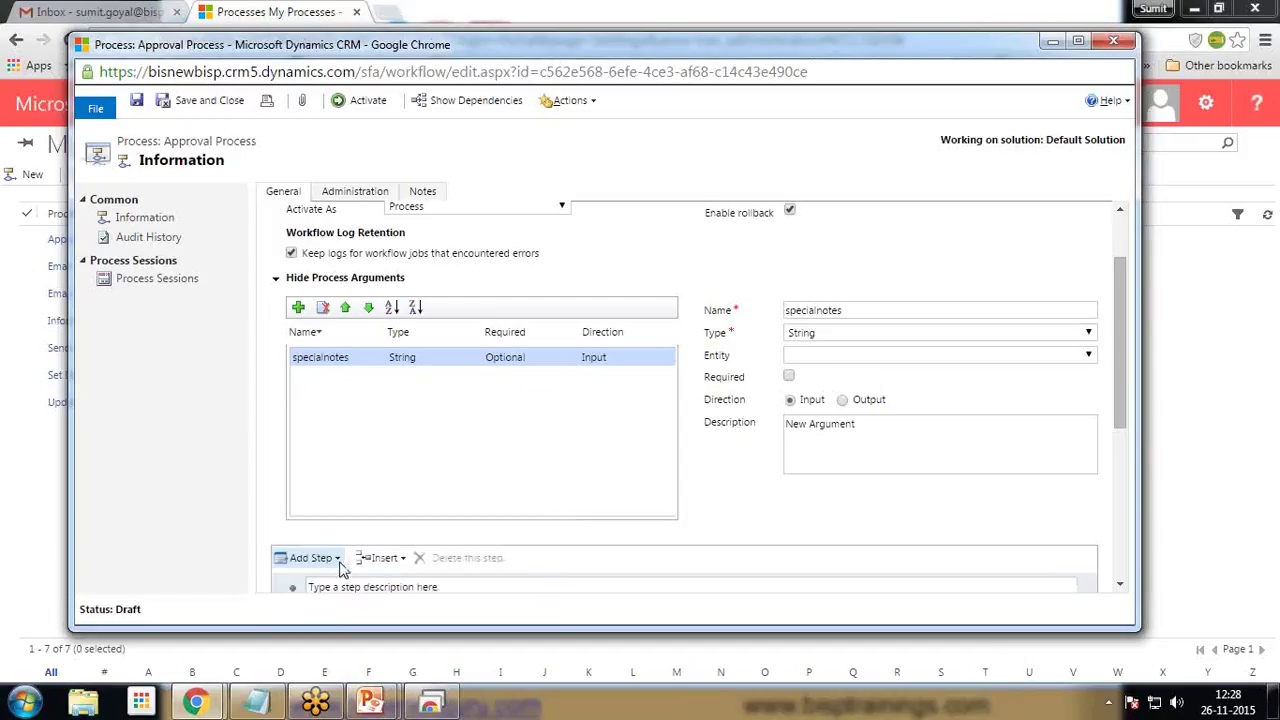
Name the step 'Send Email for Approval' and open its email properties form
click(406, 405)
text(S)
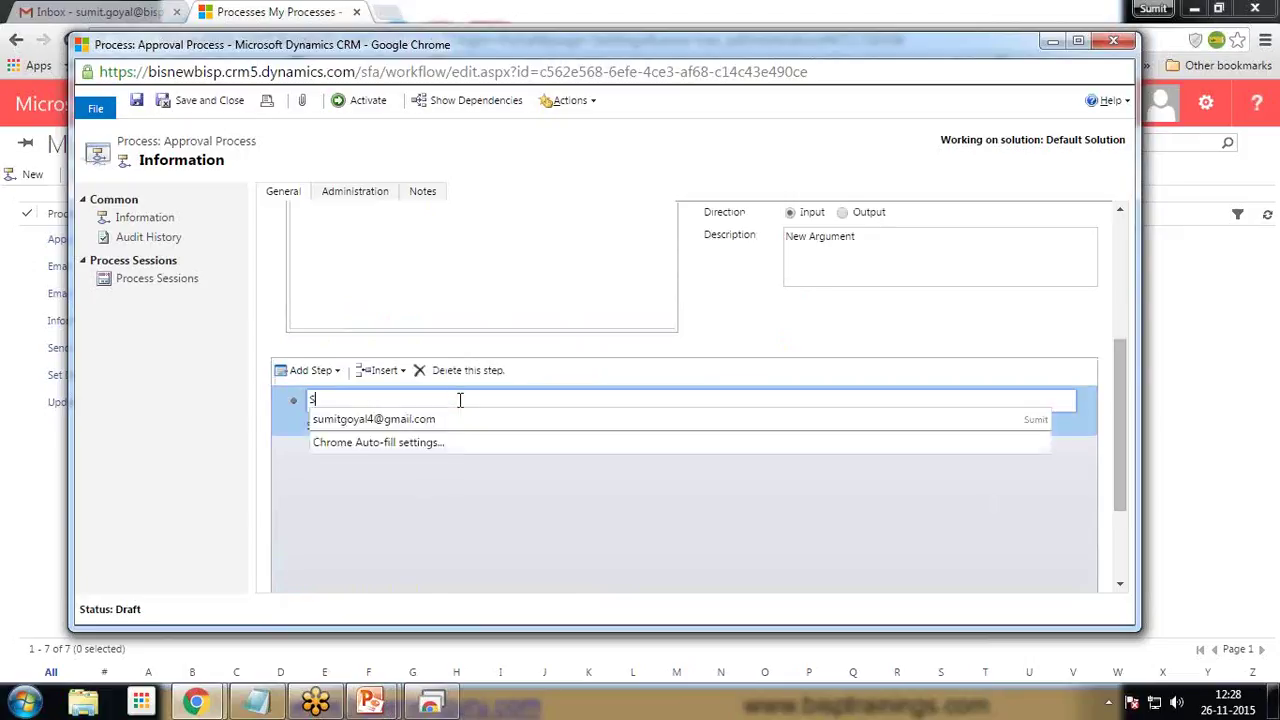
text(end Email for )
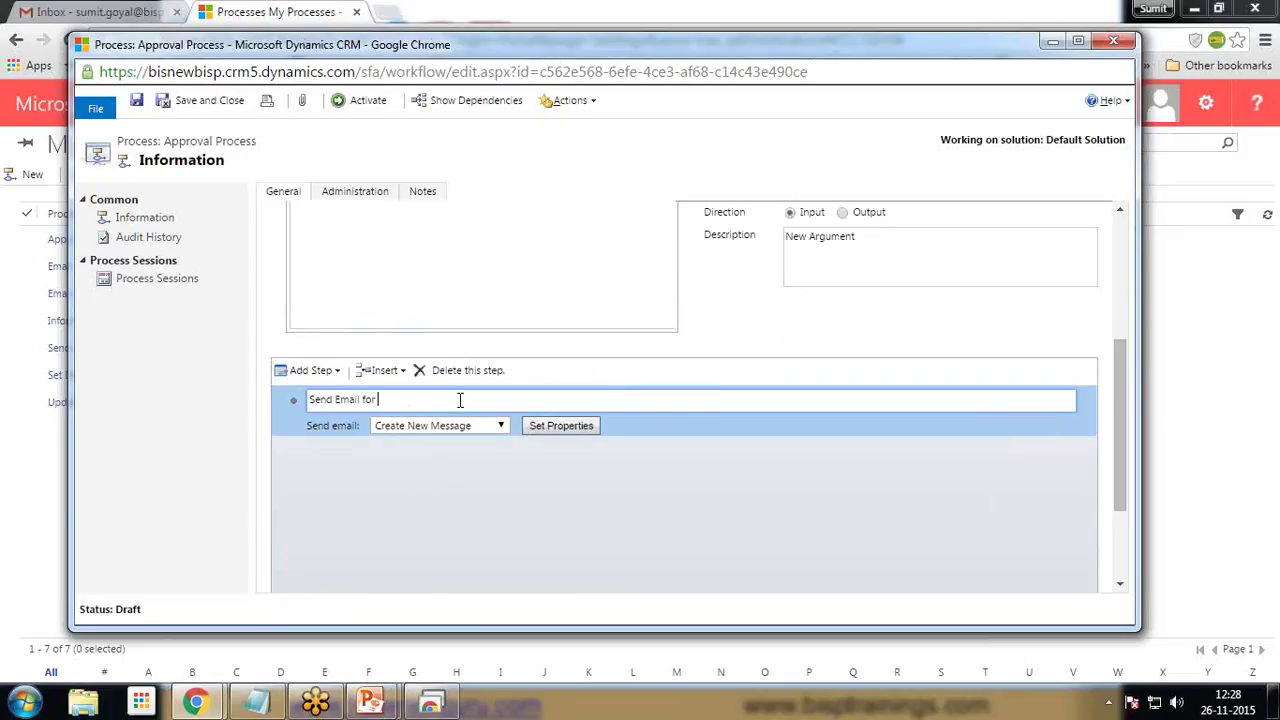
text(Approval)
click(559, 425)
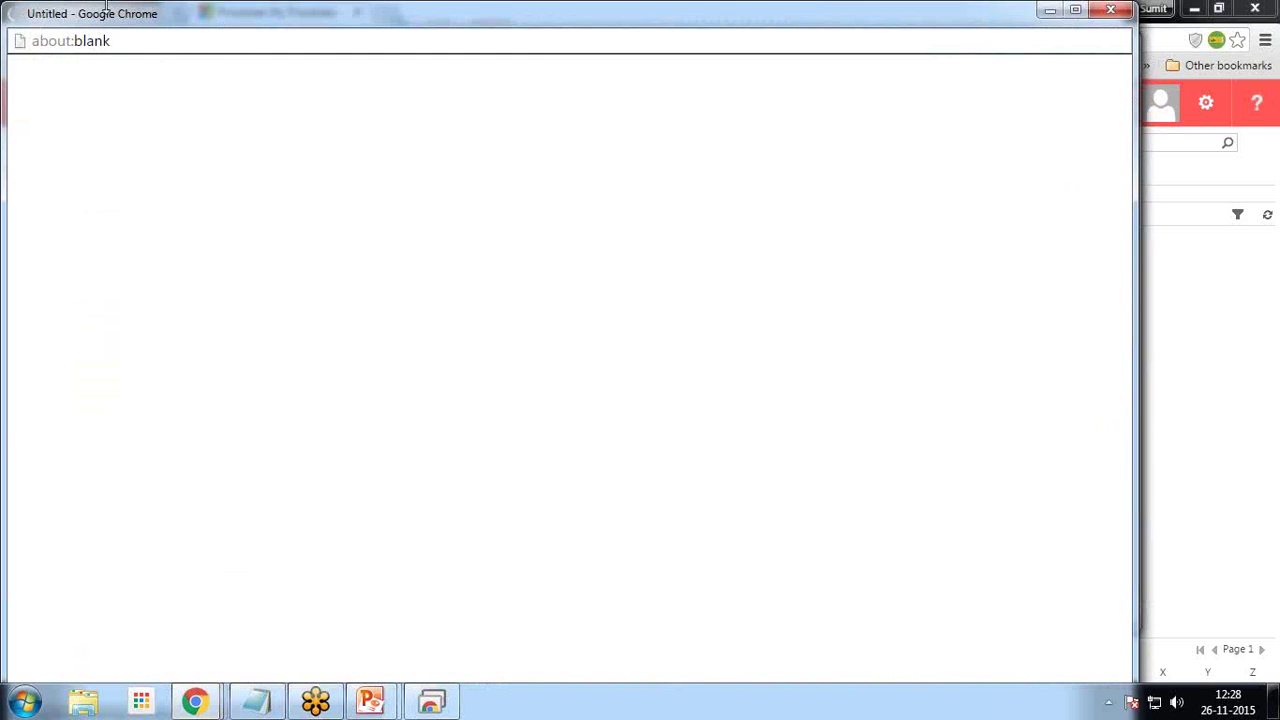
click(10, 20)
Set the email's From field to Owner(Opportunity) using the Form Assistant
click(25, 20)
drag(25, 20, 165, 70)
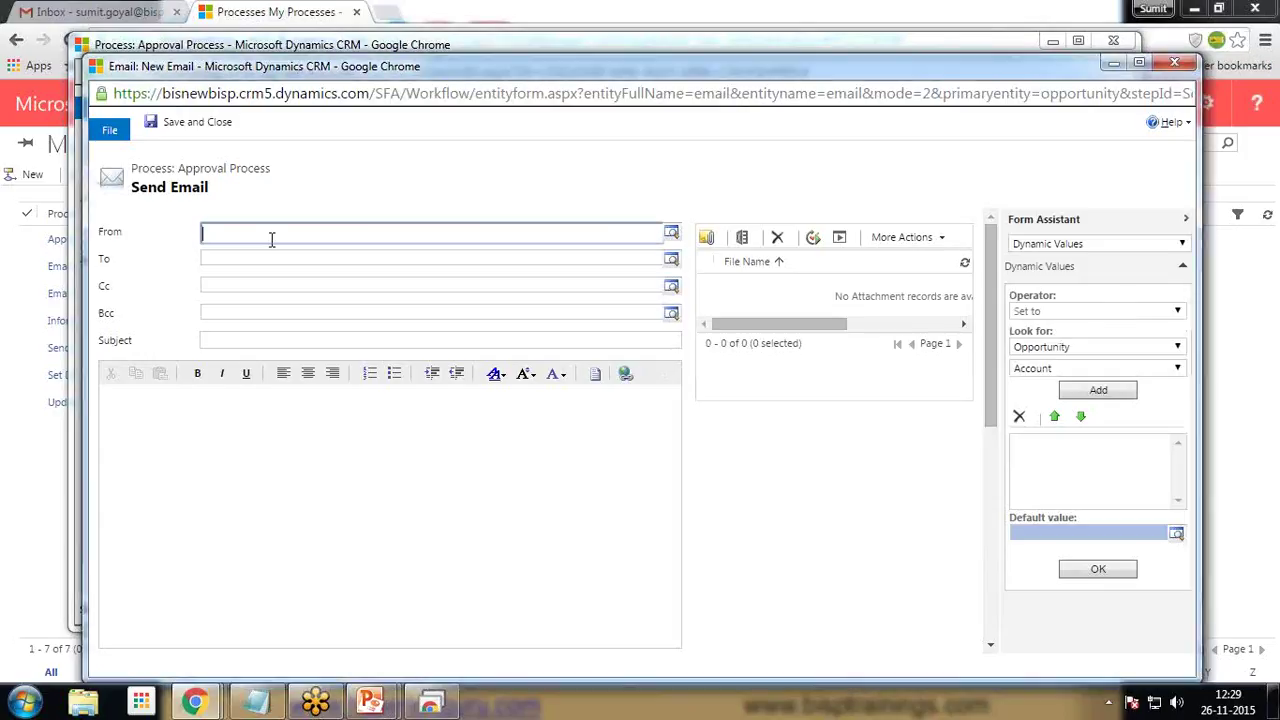
click(1095, 368)
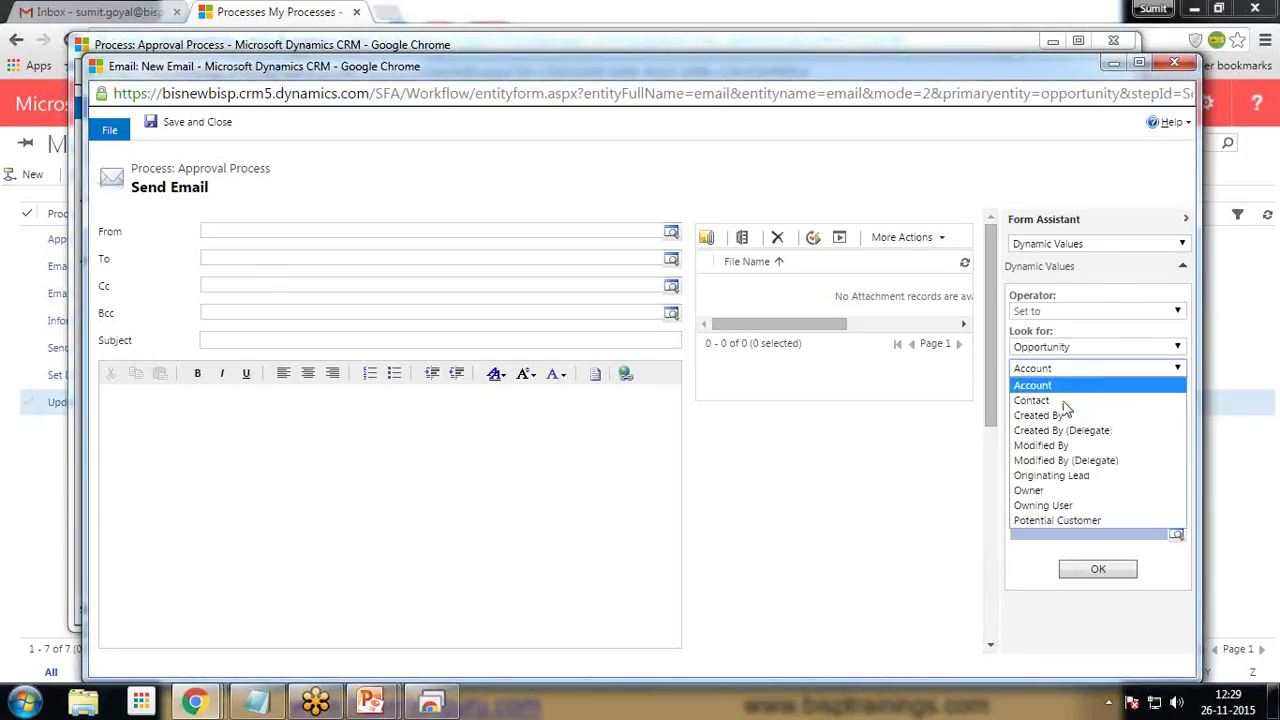
click(1066, 491)
click(1085, 390)
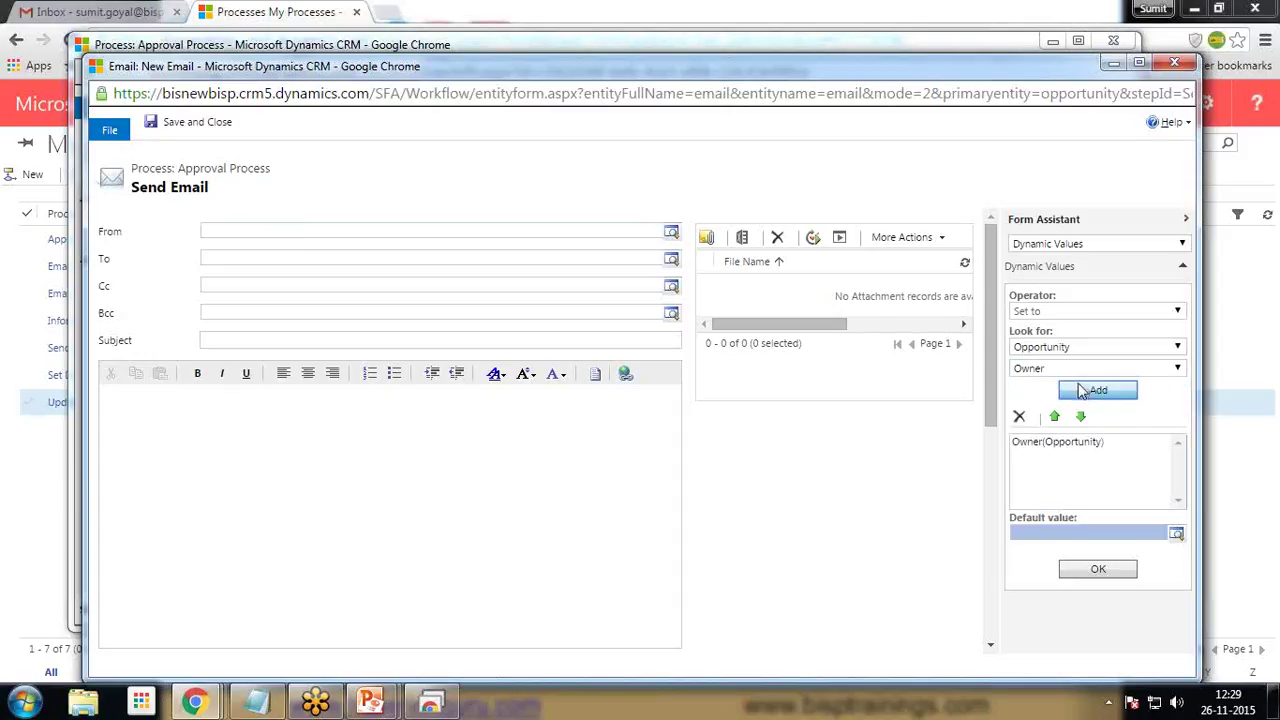
click(1090, 568)
Set the Cc field to Owner(Opportunity) as well
click(277, 290)
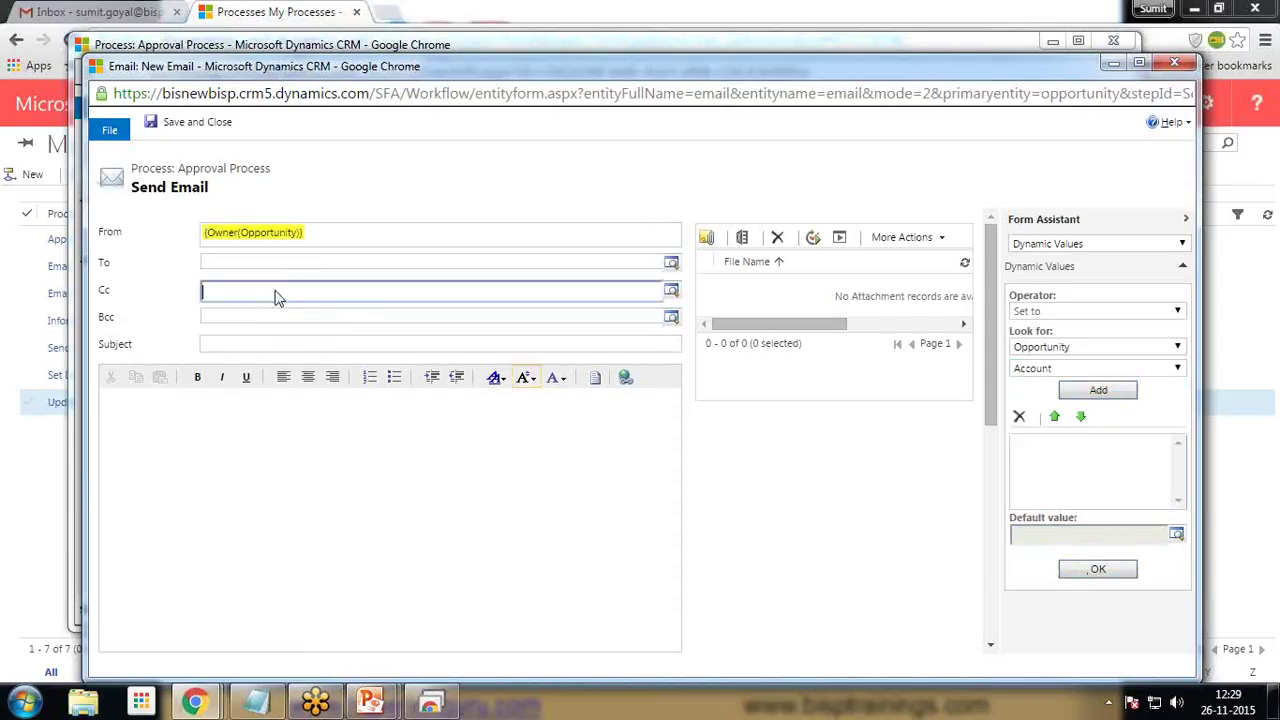
click(1082, 368)
click(1030, 490)
click(1098, 390)
click(1098, 569)
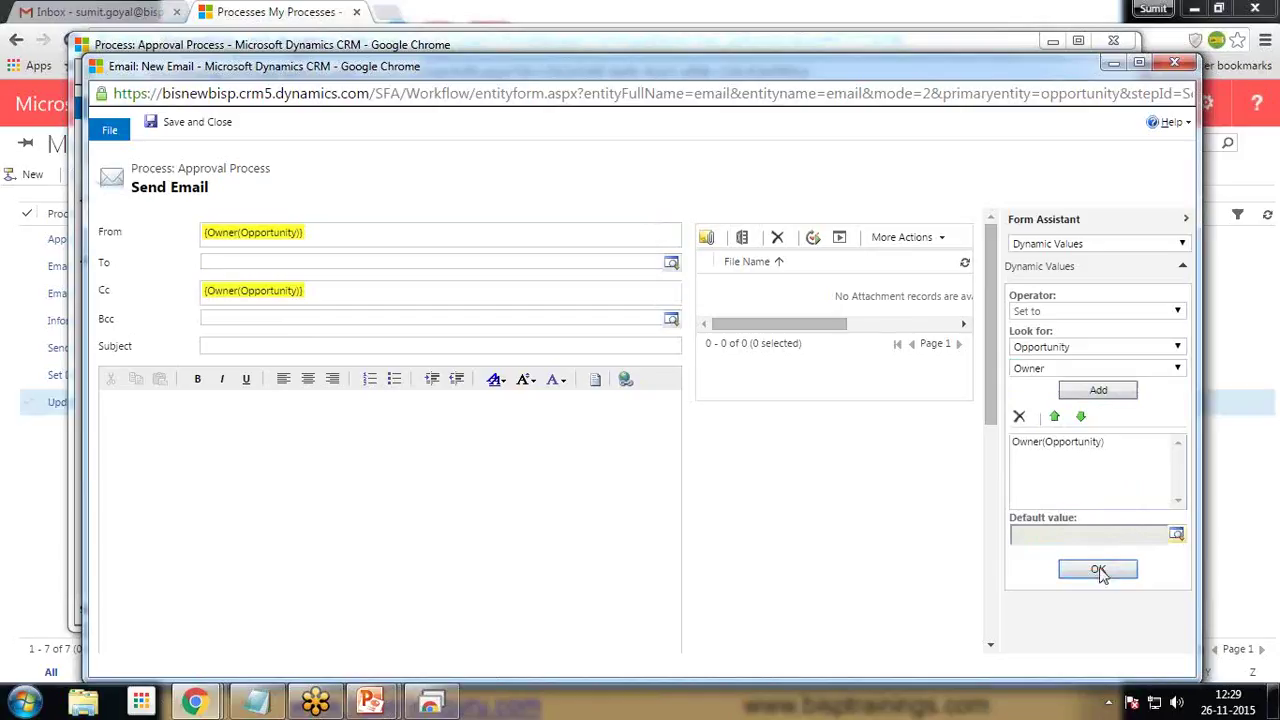
Enter the subject 'Please approve the following Opportunity'
click(293, 346)
text(Please approve the)
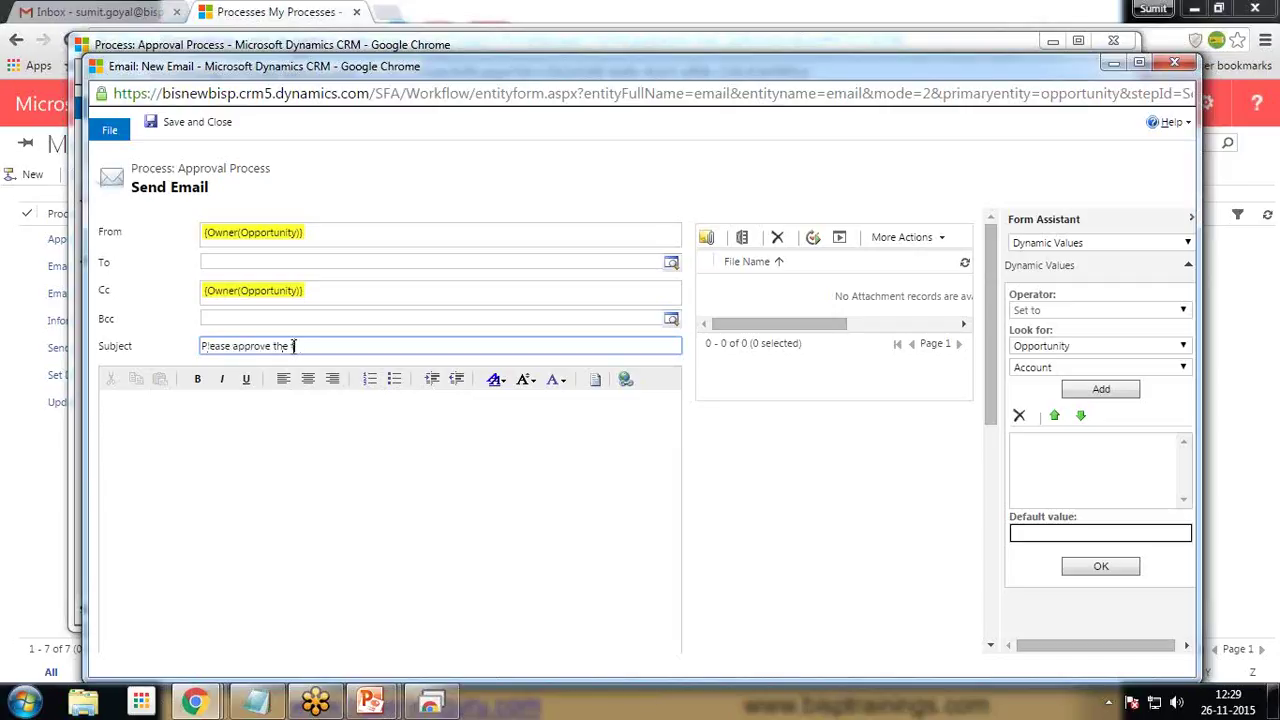
text( opplow)
key(BackSpace)
key(BackSpace)
key(BackSpace)
text(wign)
key(BackSpace)
key(BackSpace)
key(BackSpace)
key(BackSpace)
key(BackSpace)
key(BackSpace)
text(lowing Opportunity)
Write the body asking to review and approve or give feedback, ending with '<hyperlink><name>'
key(Tab)
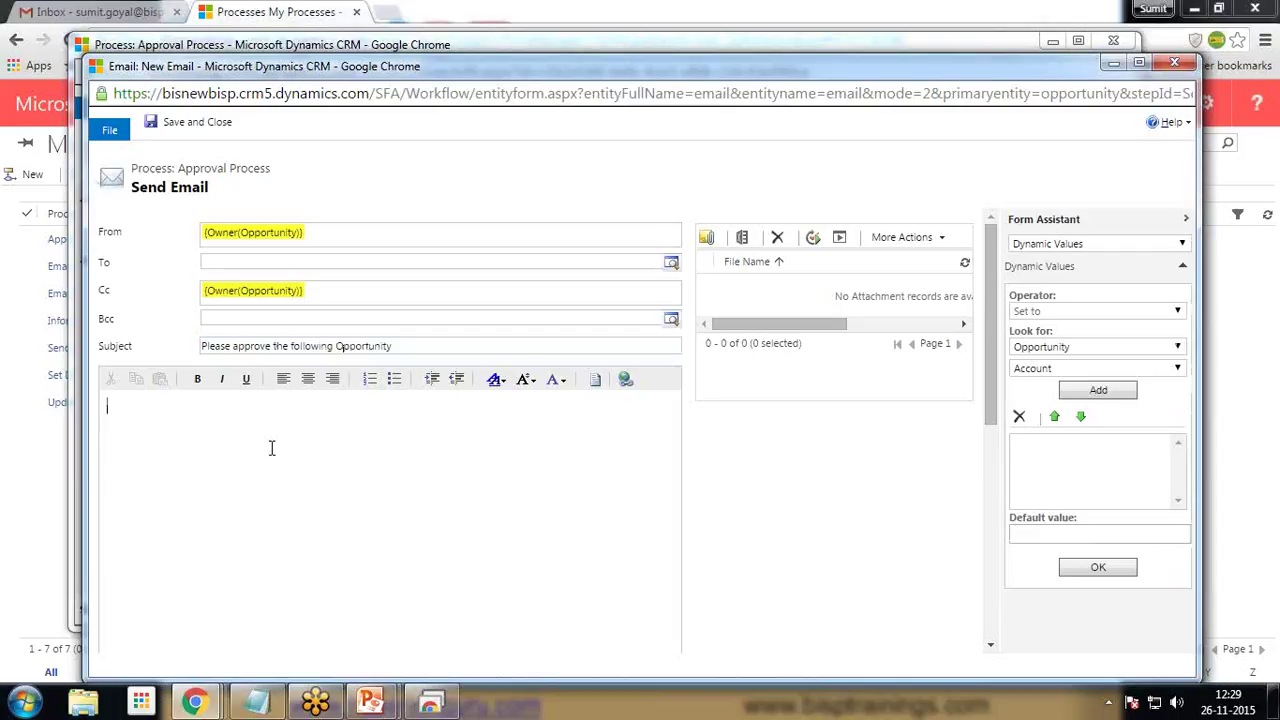
text(Please review the following )
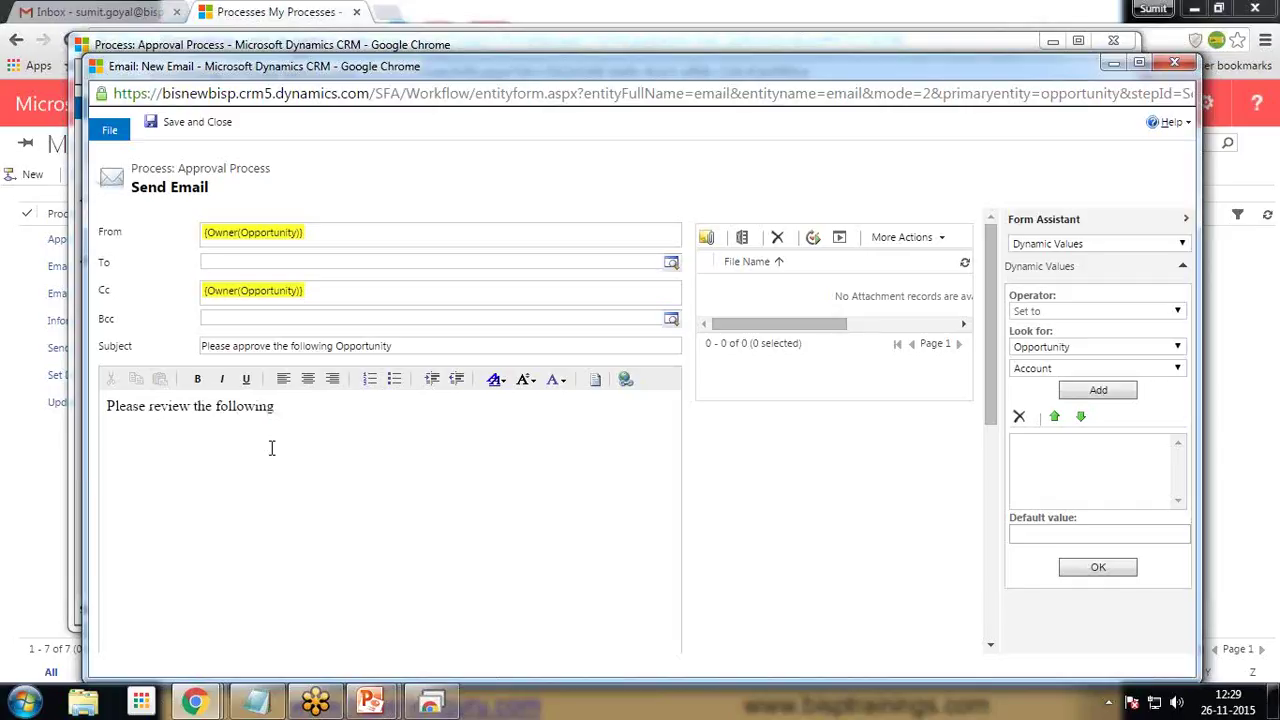
text(opportunity and approve)
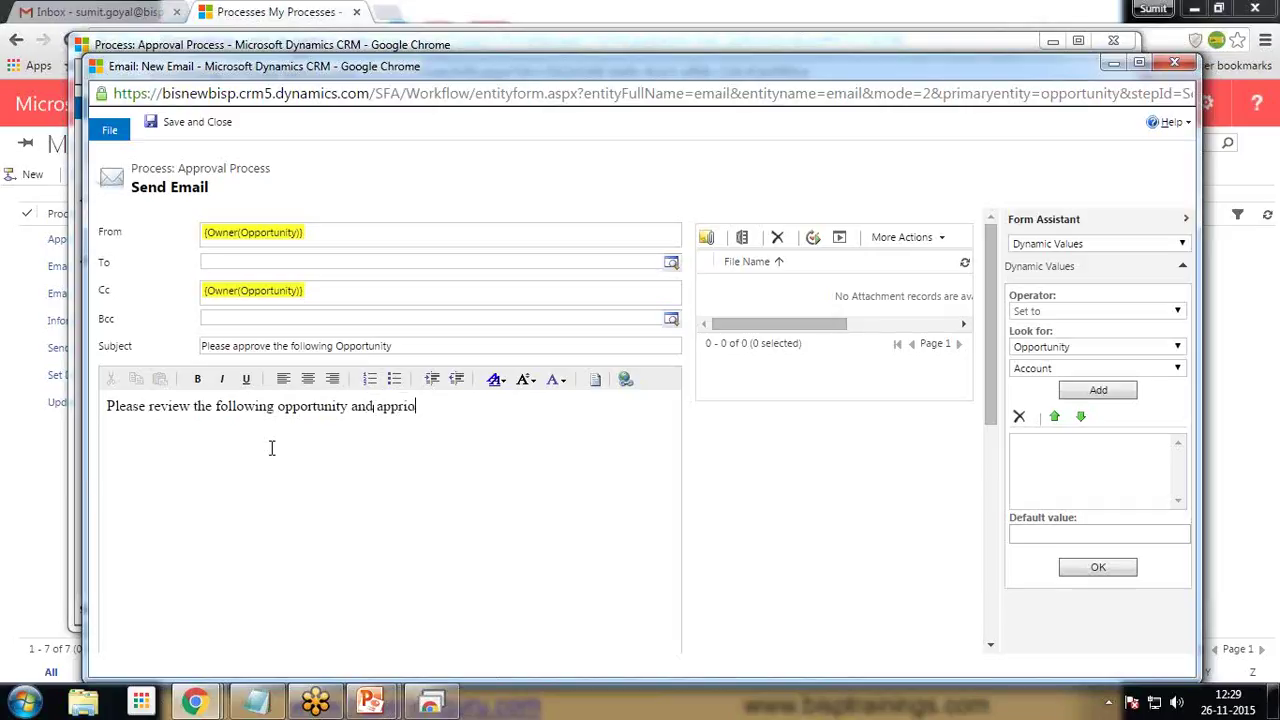
key(BackSpace)
key(BackSpace)
key(BackSpace)
key(BackSpace)
text(rove  or ptro)
key(BackSpace)
key(BackSpace)
text(rovide feedback on same)
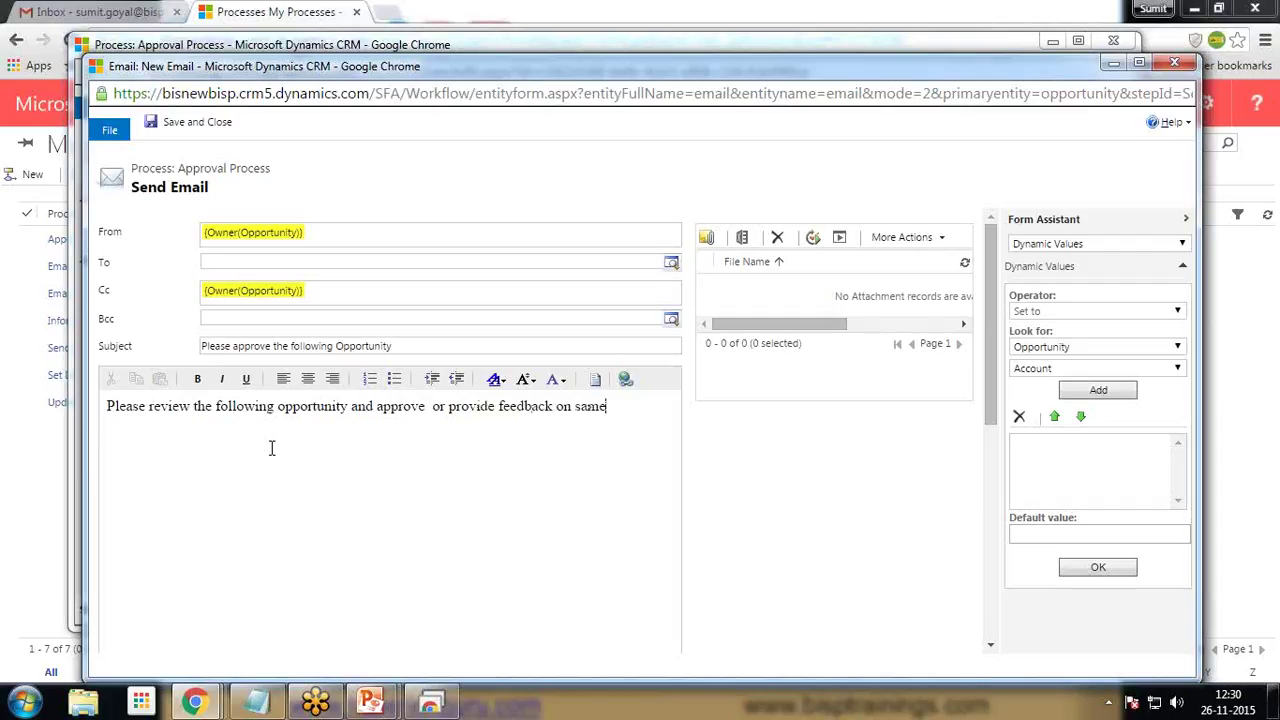
text( as needed. <hyperlink>)
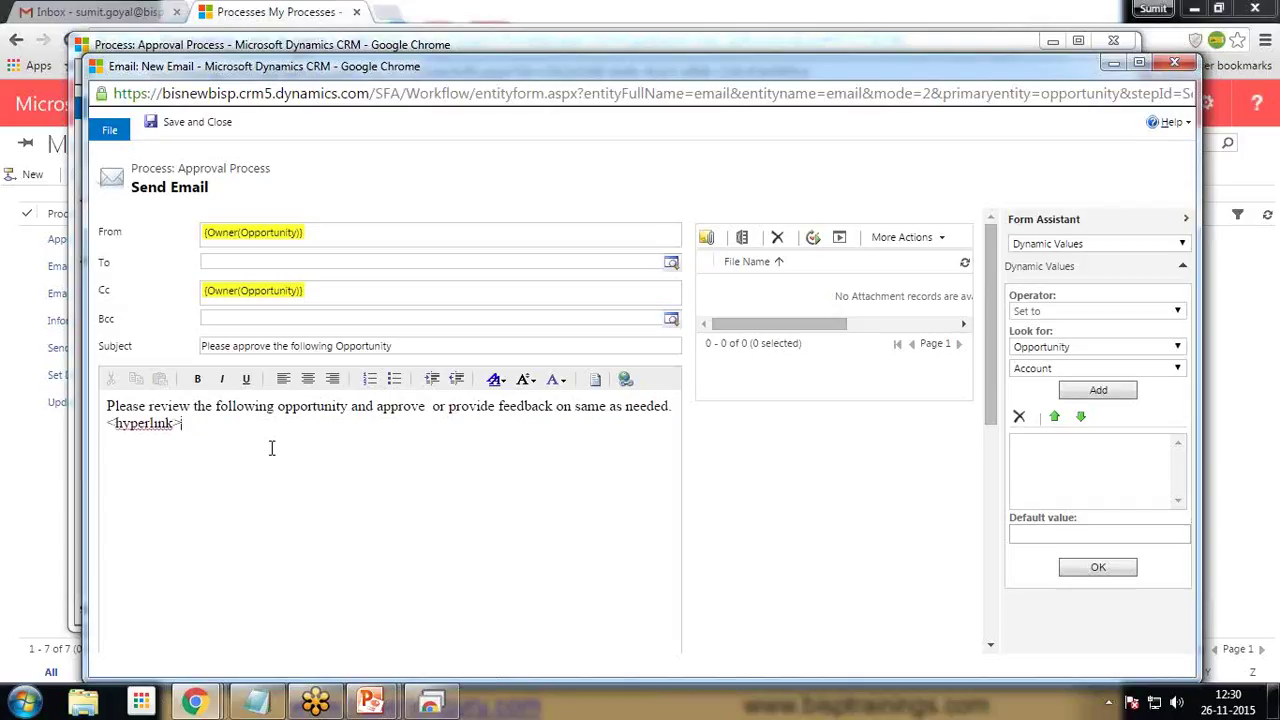
text(<name>)
Type the link name 'Opportunity To Approve' followed by '</name><value' in the body
click(1050, 368)
click(1058, 348)
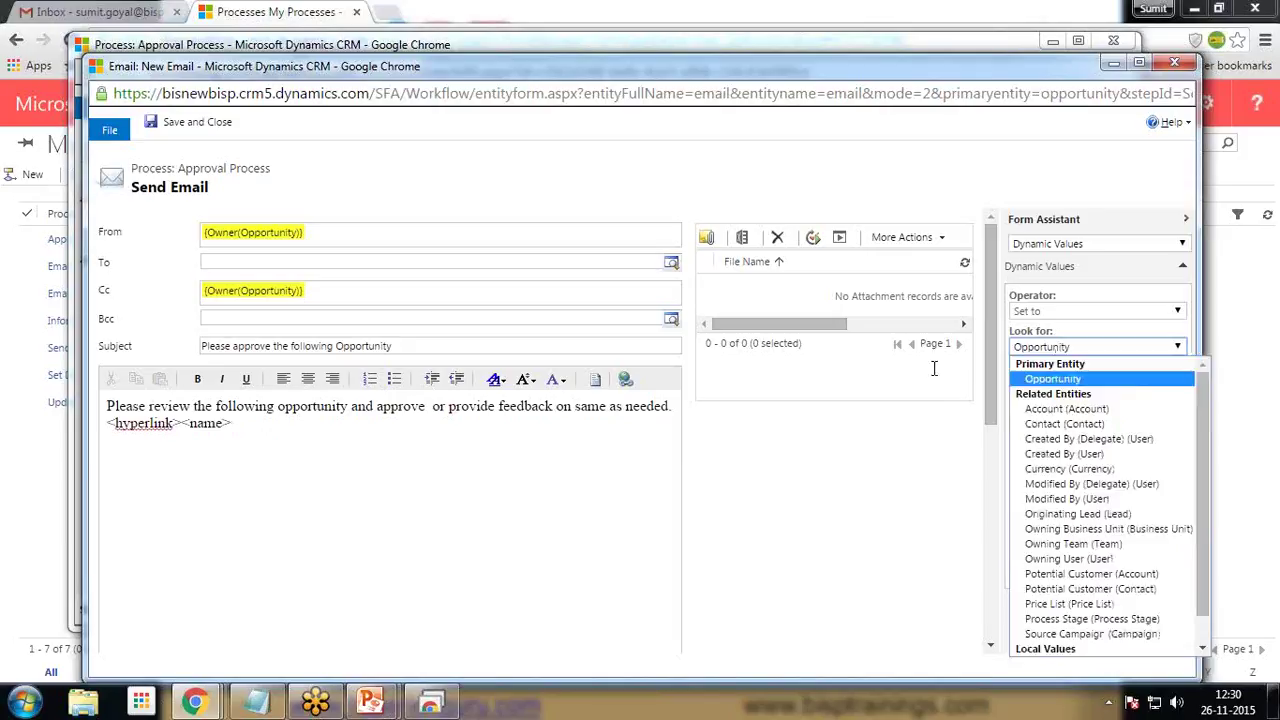
click(296, 428)
text(Opport)
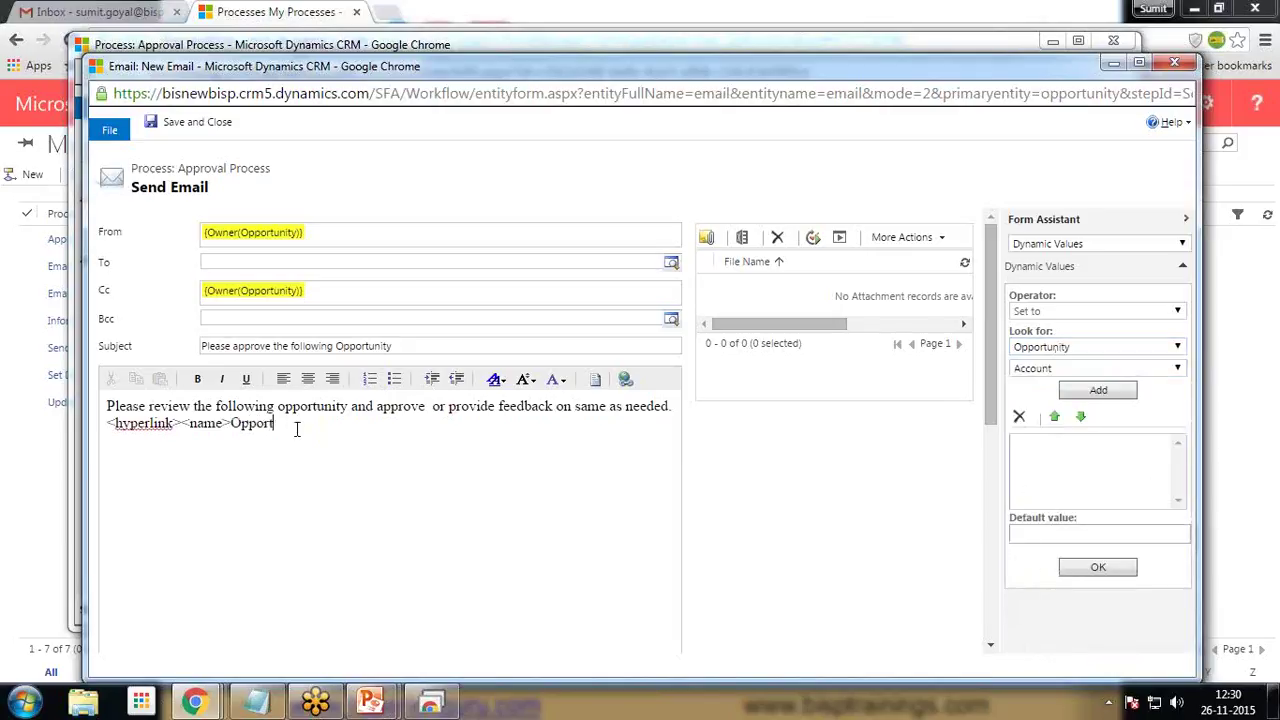
text(unity To Approve)
key(BackSpace)
key(BackSpace)
text(e</name><)
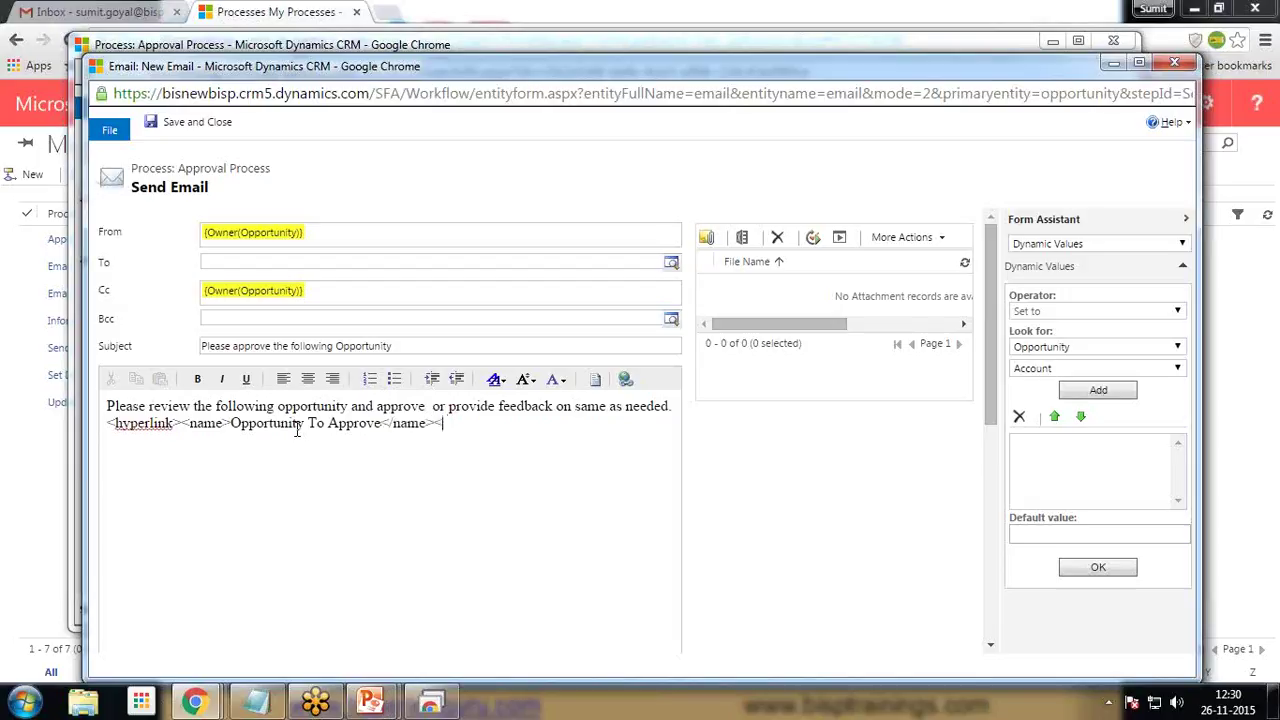
text(value>)
Insert the Record URL(Dynamic) field into the email body
click(1066, 369)
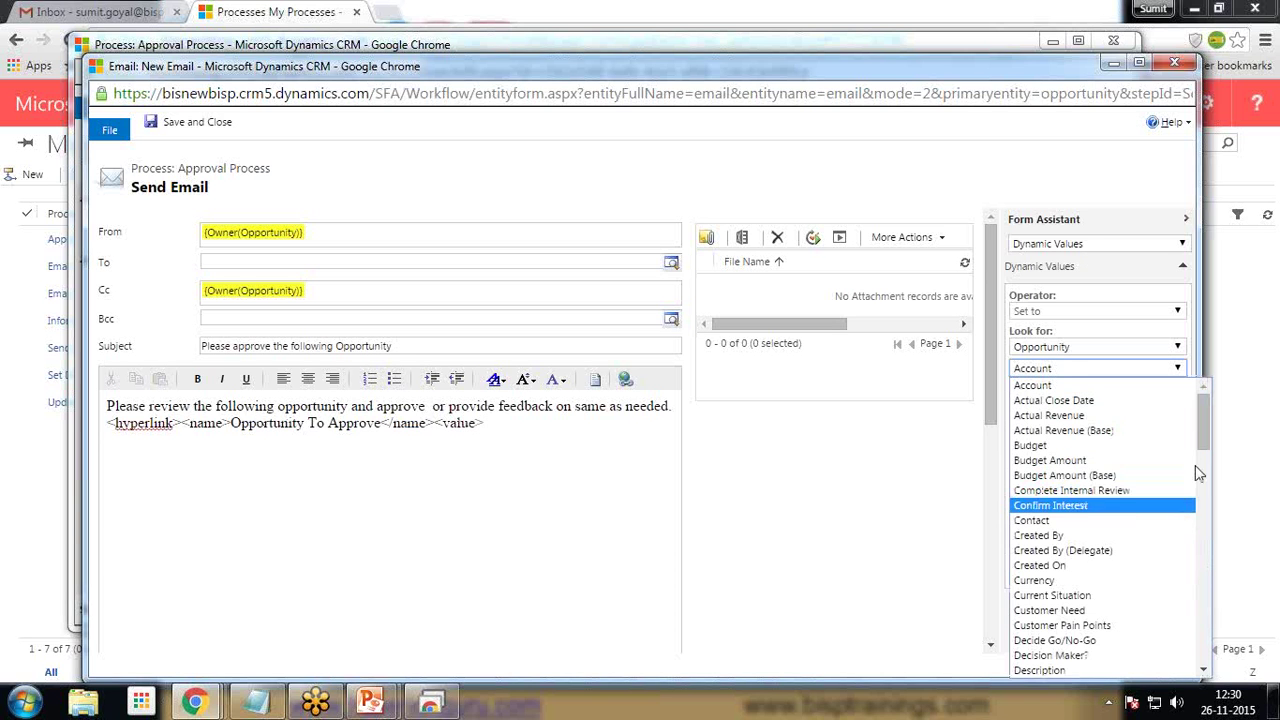
drag(1203, 431, 1206, 580)
click(1062, 614)
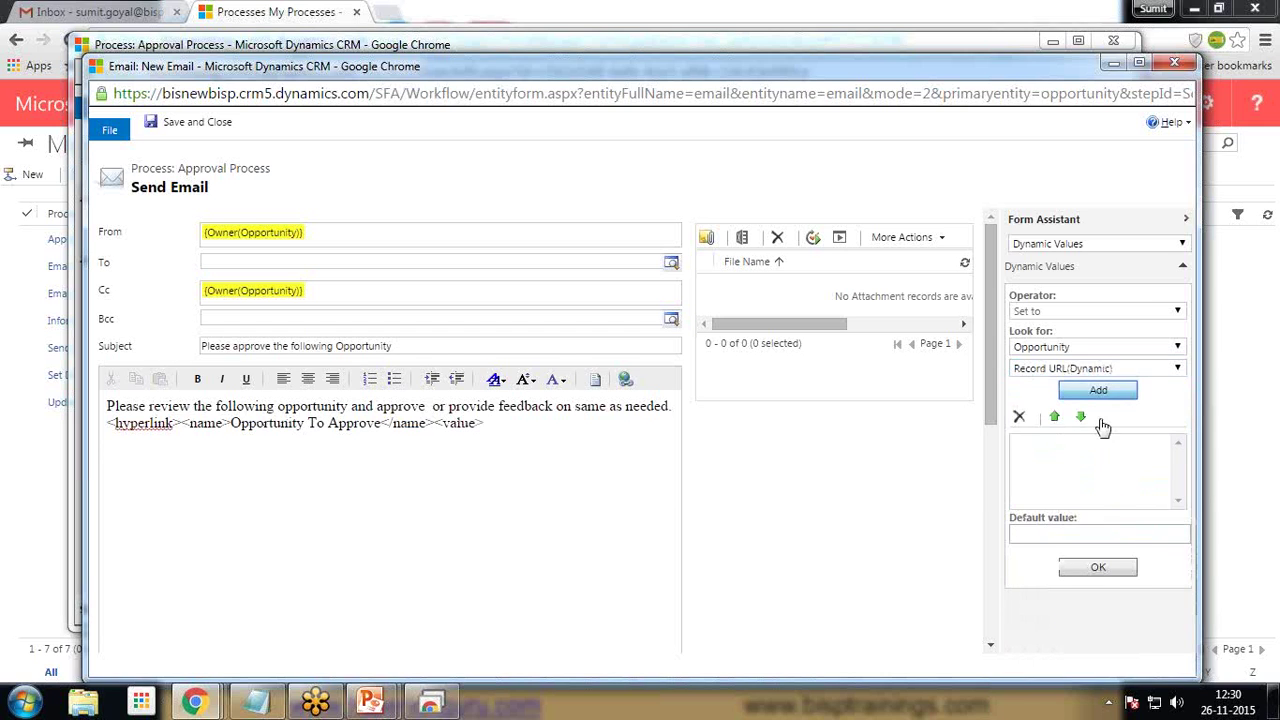
click(1098, 390)
click(1098, 567)
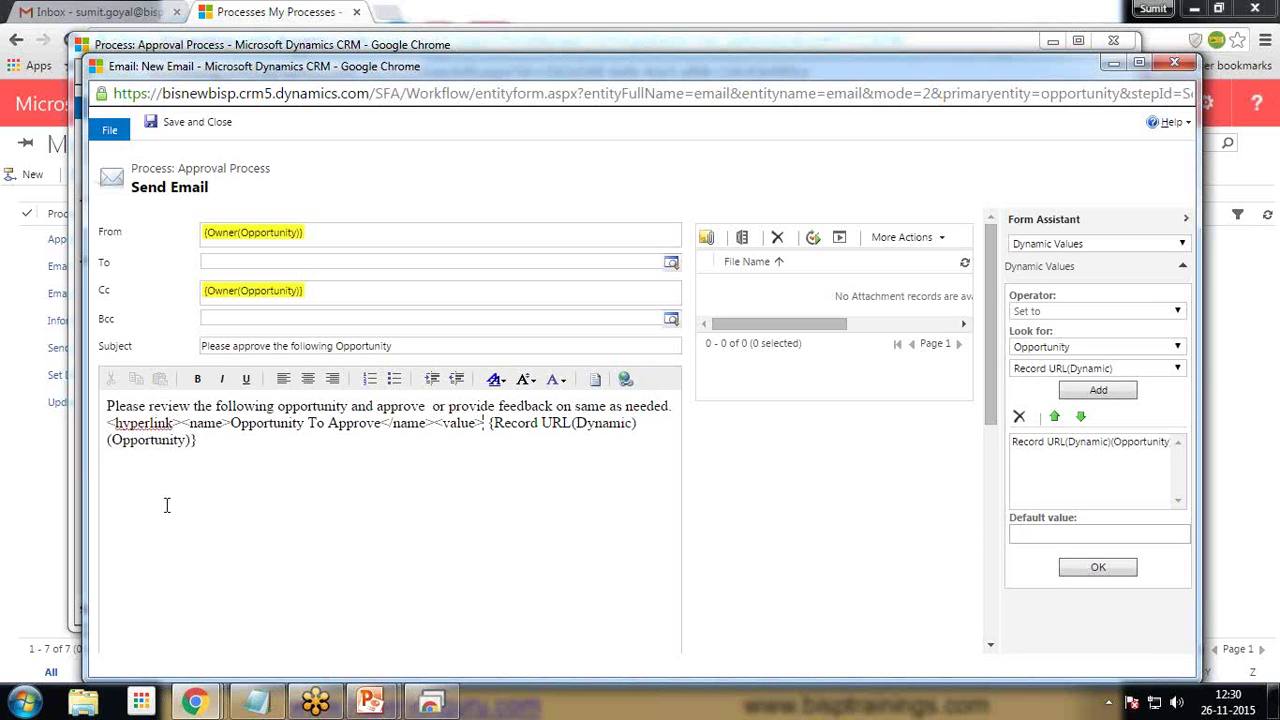
Close the link tags and sign off with 'Thanks' and 'BISP' on a new line
click(215, 441)
text(</value<></hyperlink>)
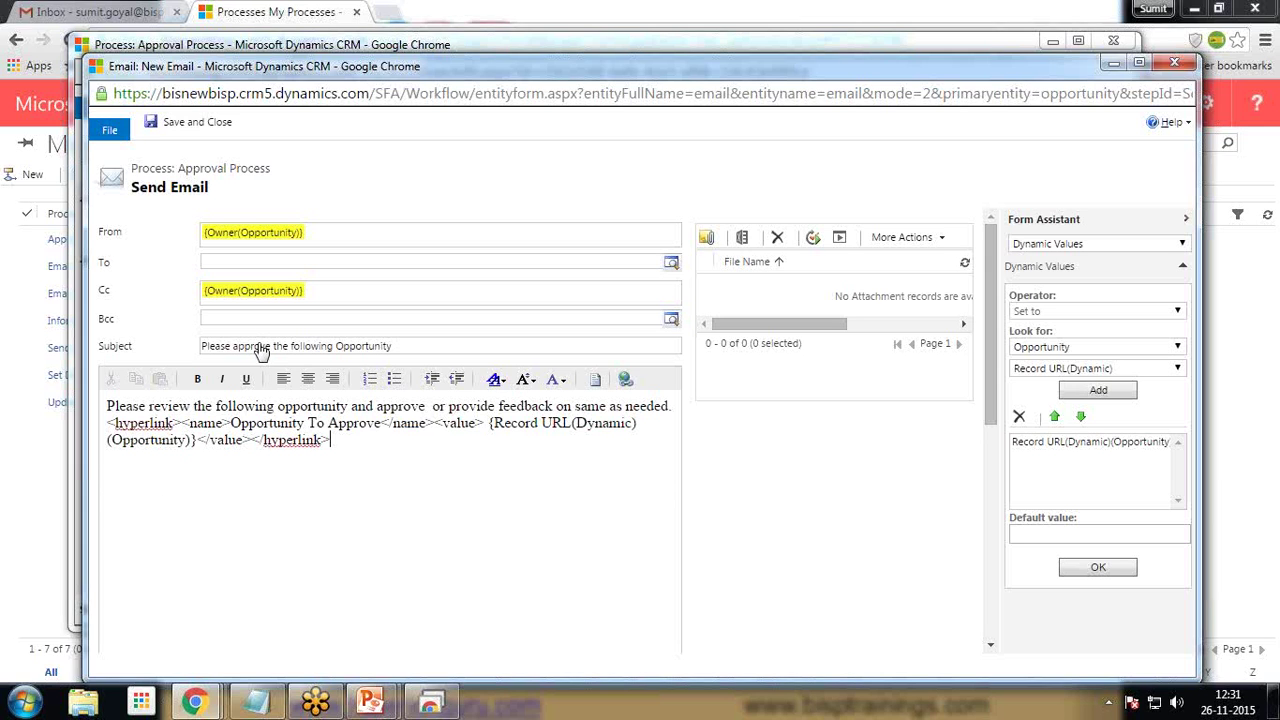
text(Thanks)
key(Return)
text(BISP)
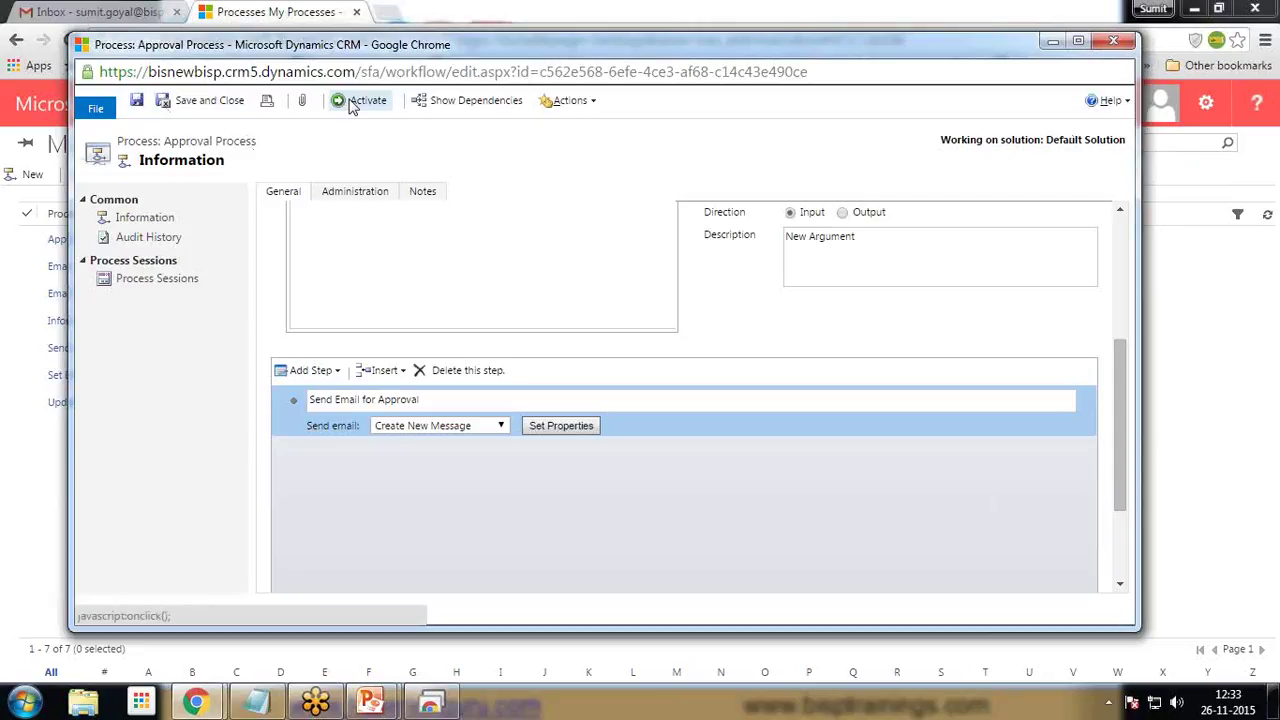
Activate the Approval Process and confirm the activation
click(360, 100)
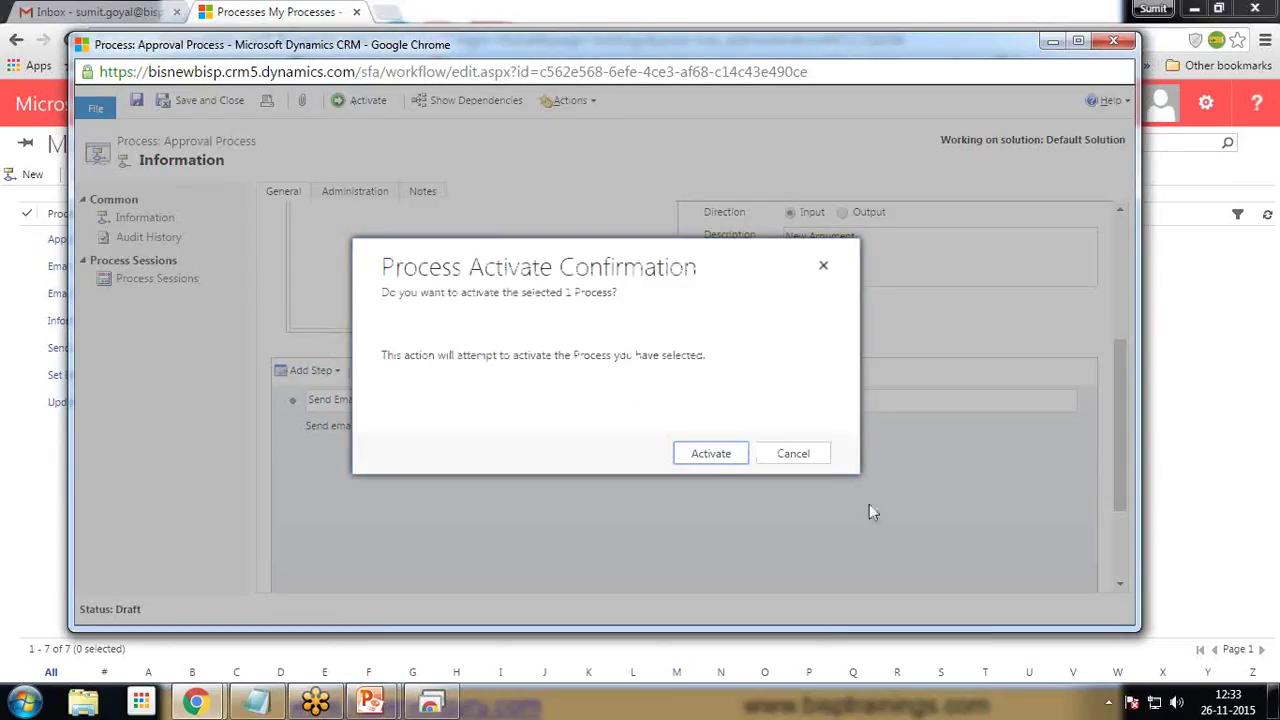
click(710, 456)
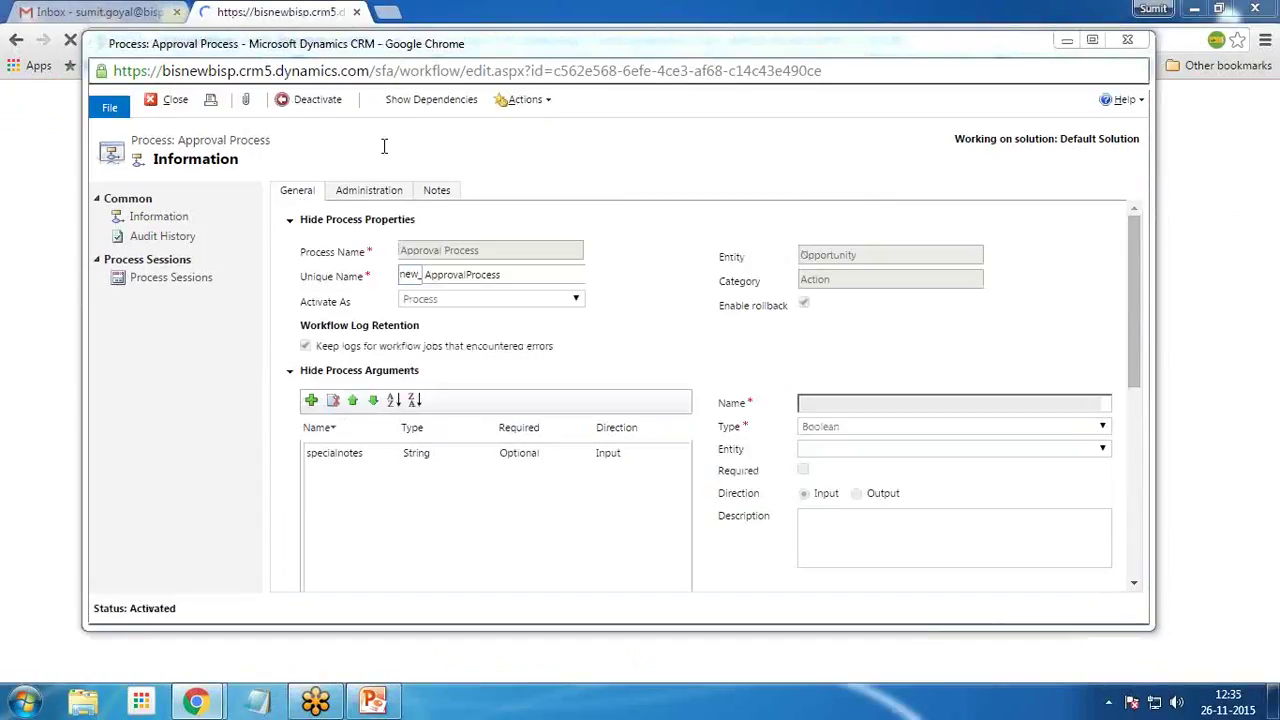
Close the process window, cancel deleting Required Approval, and switch to Activated Processes
click(165, 100)
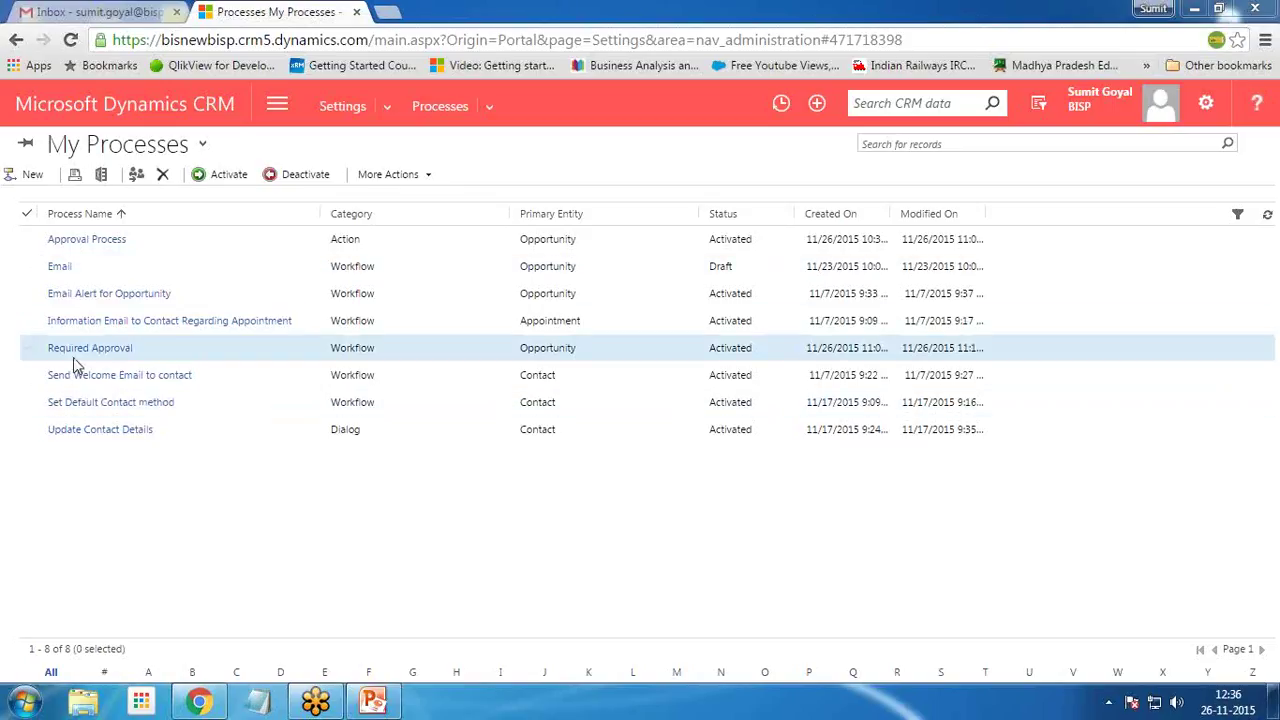
click(28, 349)
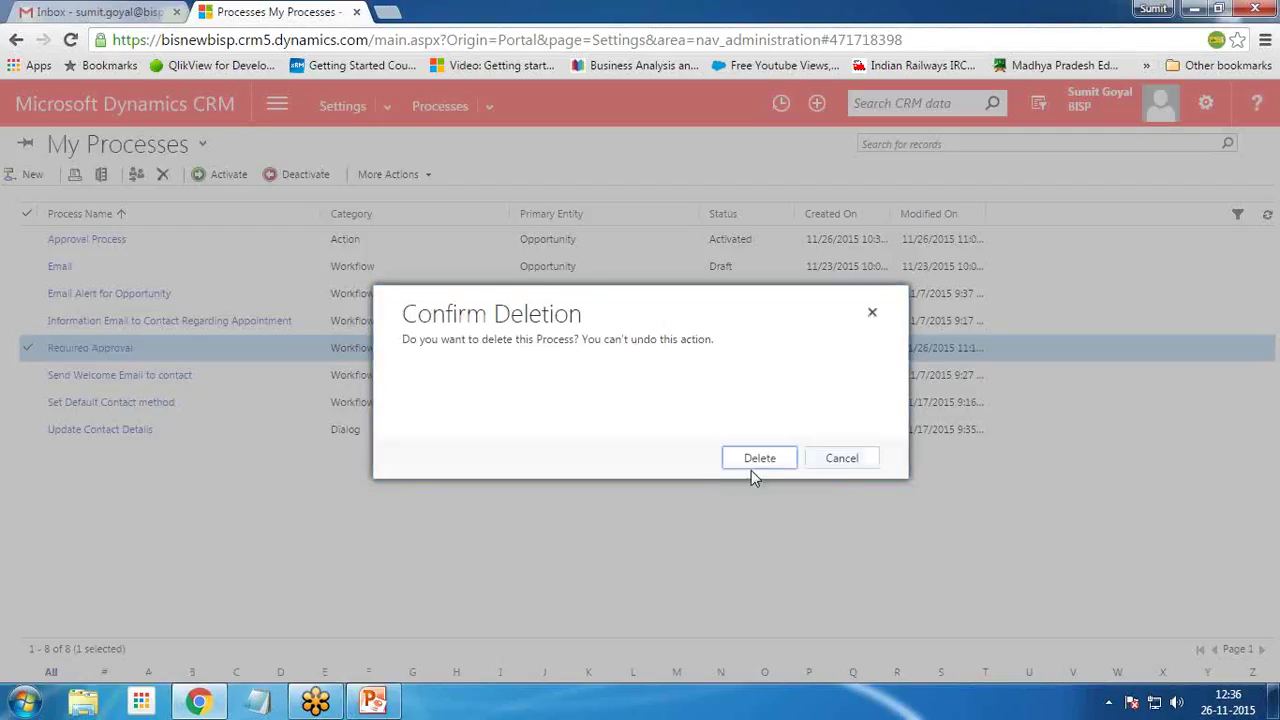
click(836, 462)
click(300, 174)
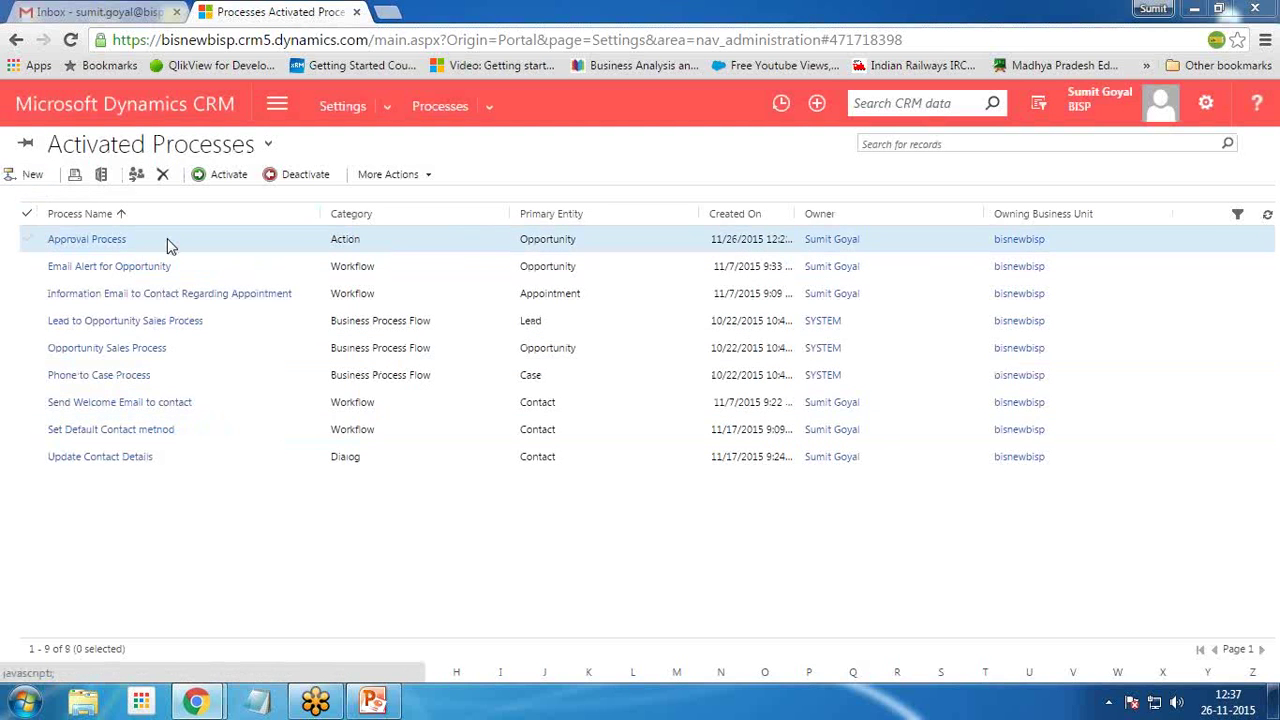
Create a new Workflow-category process named 'Opportunity greater than 15000' with entity Opportunity
click(28, 175)
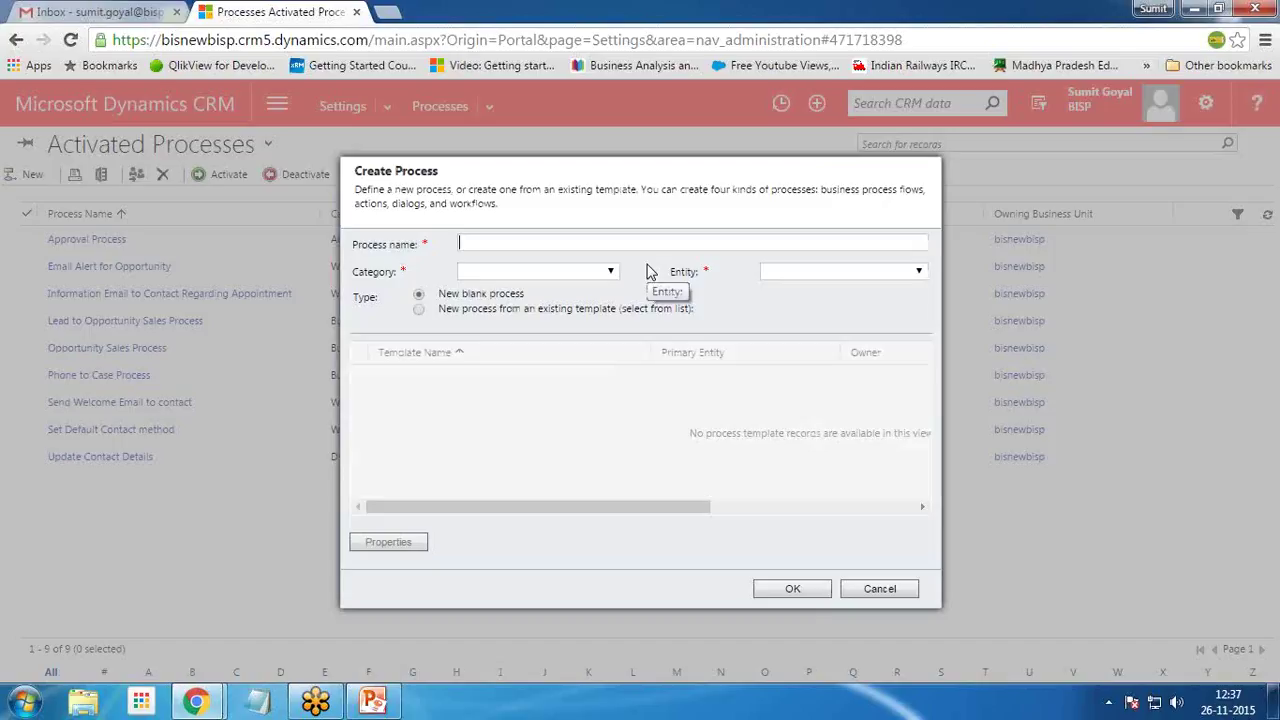
text(Opportunity )
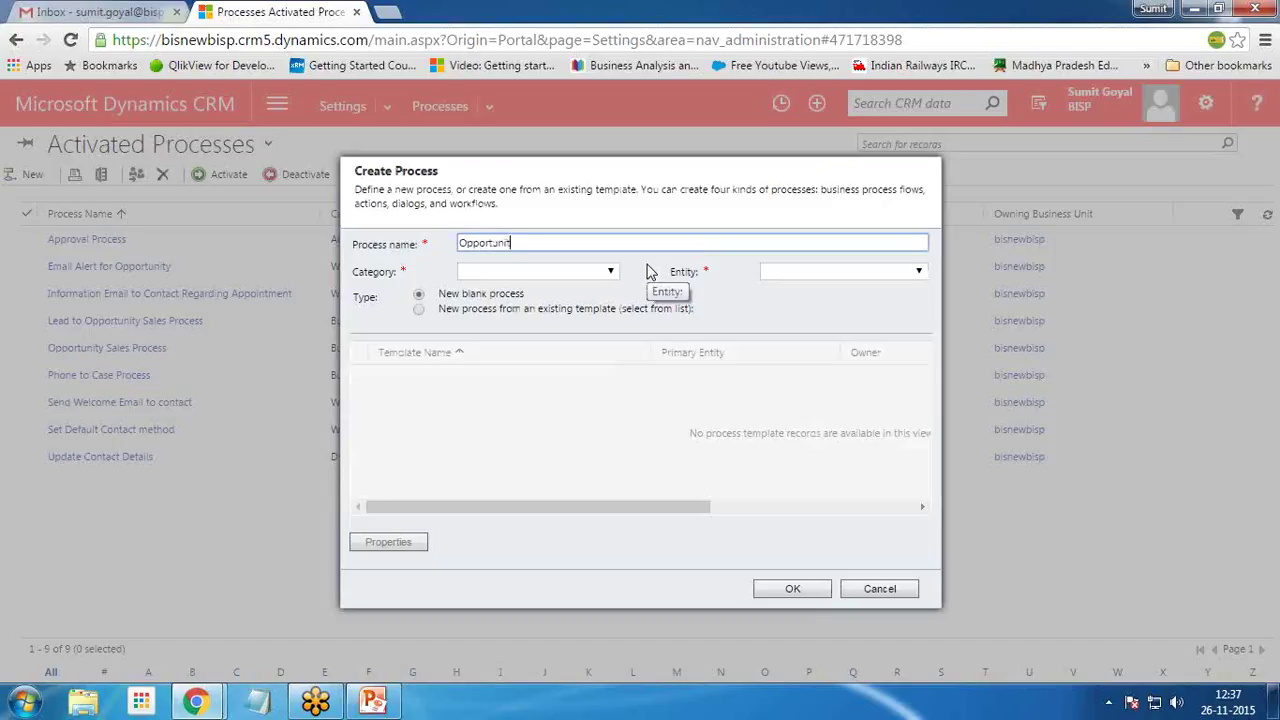
text(greater than 15000)
click(550, 271)
click(510, 351)
click(830, 272)
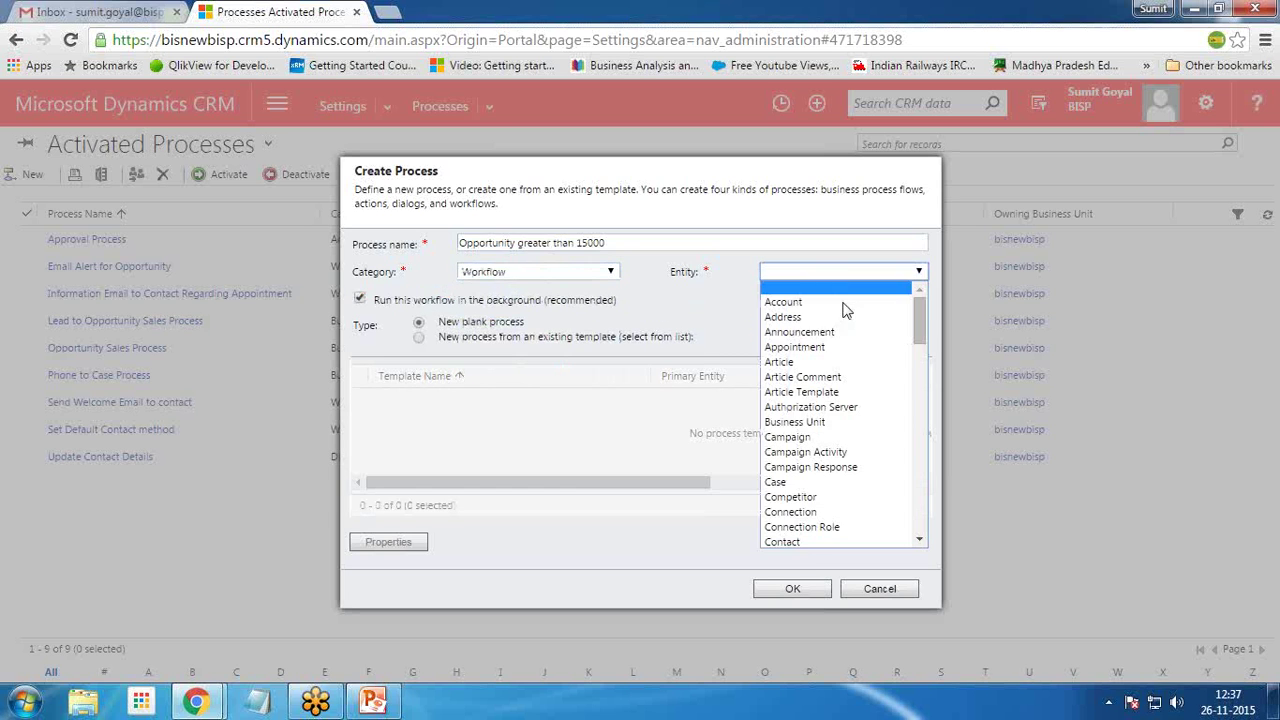
drag(922, 349, 920, 448)
scroll(905, 430, up, 2)
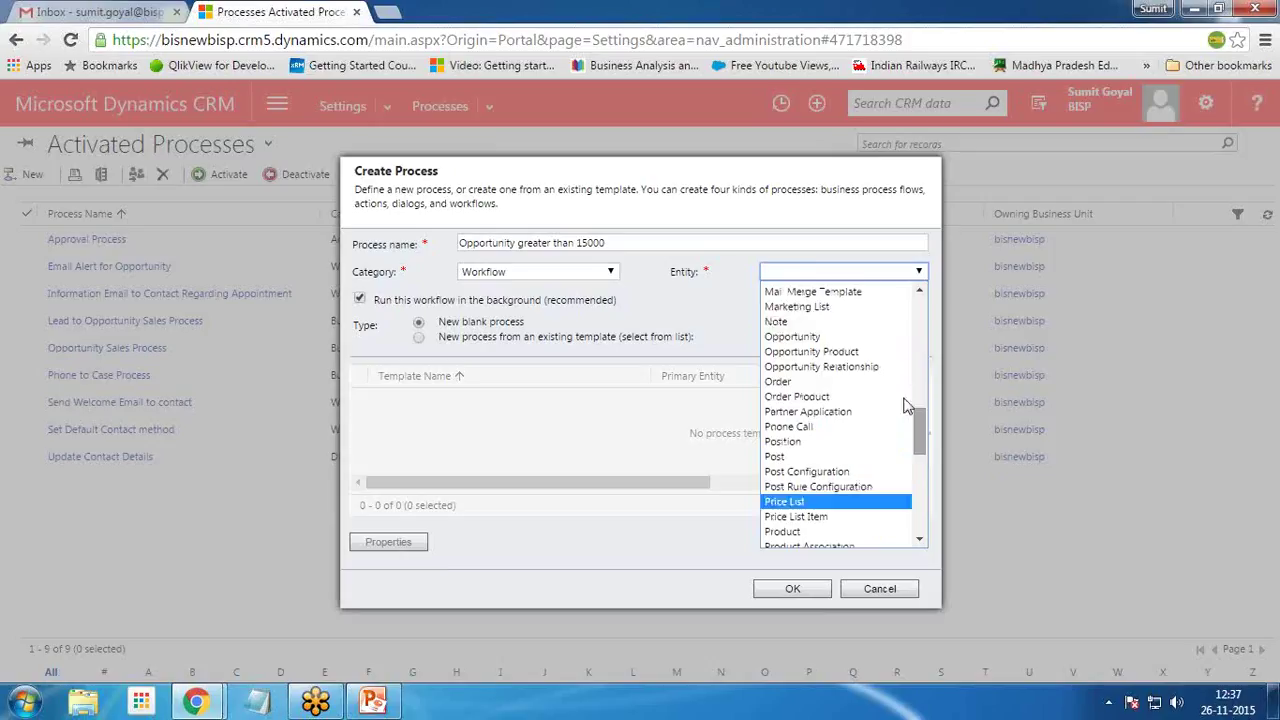
click(447, 581)
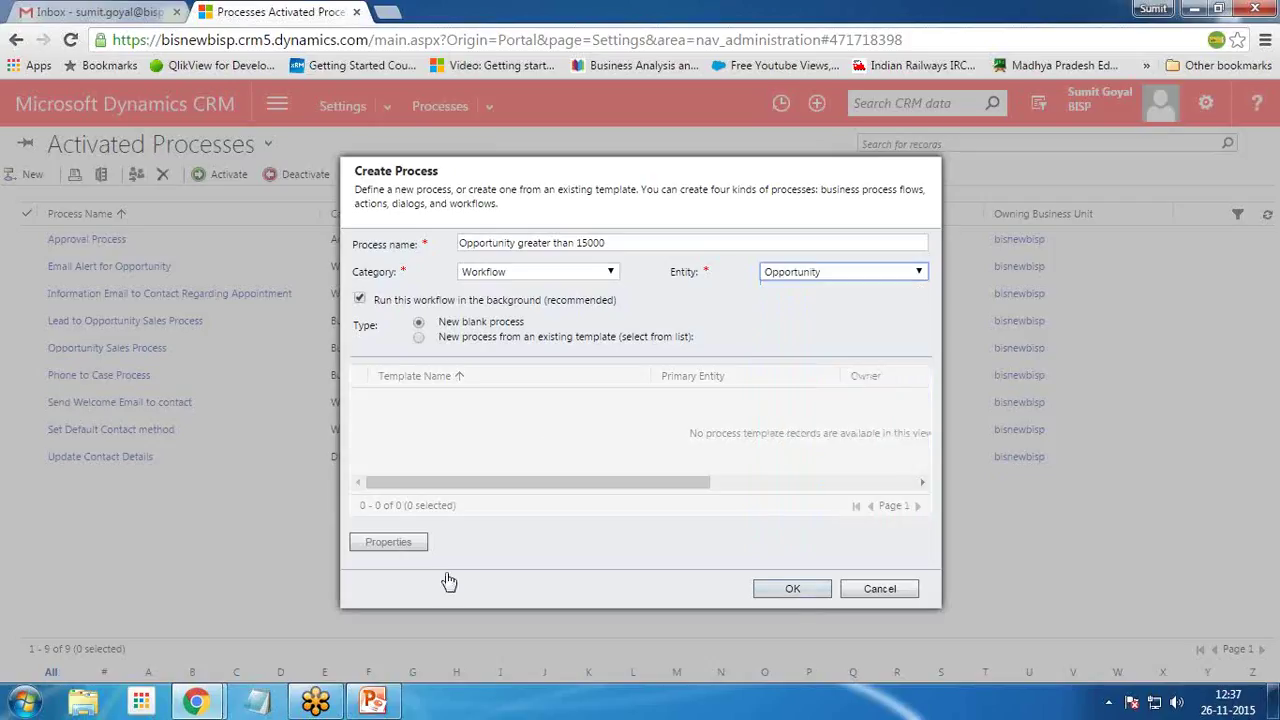
click(793, 590)
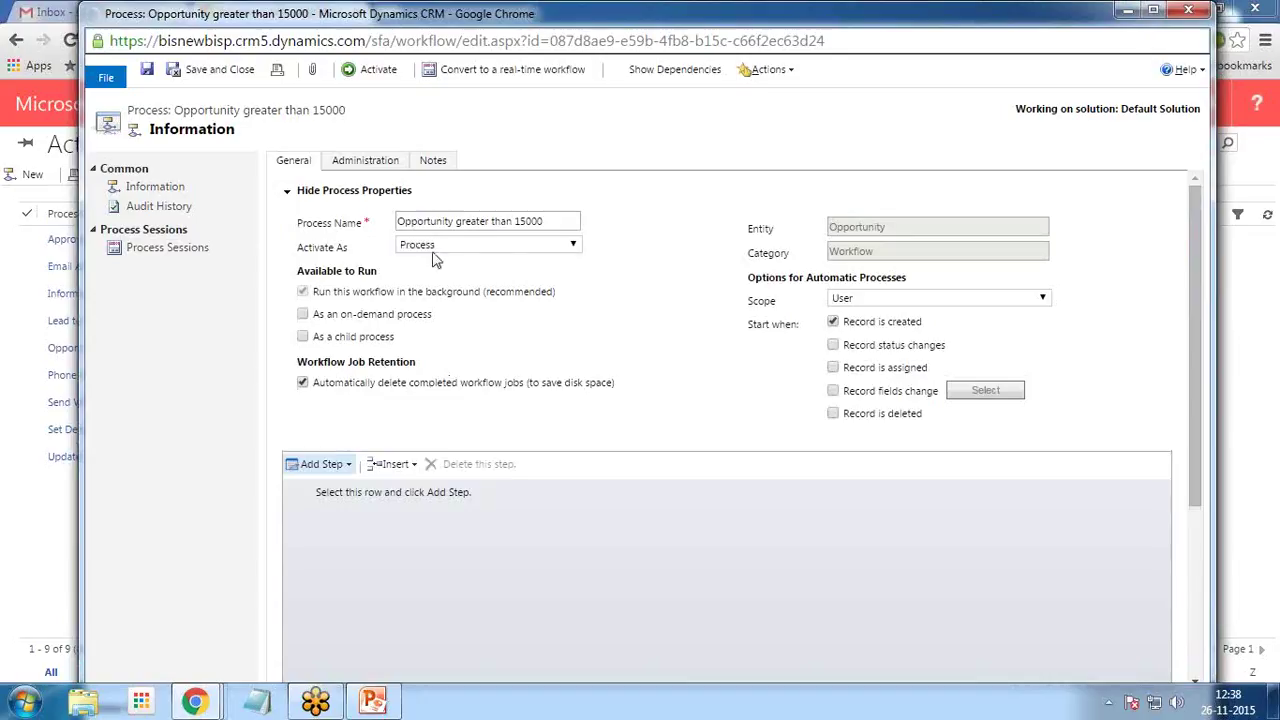
Add a Perform Action step 'Invoke Action if Opportunity is Greater than 15000' running Approval Process, and open its properties
scroll(408, 450, down, 2)
click(342, 282)
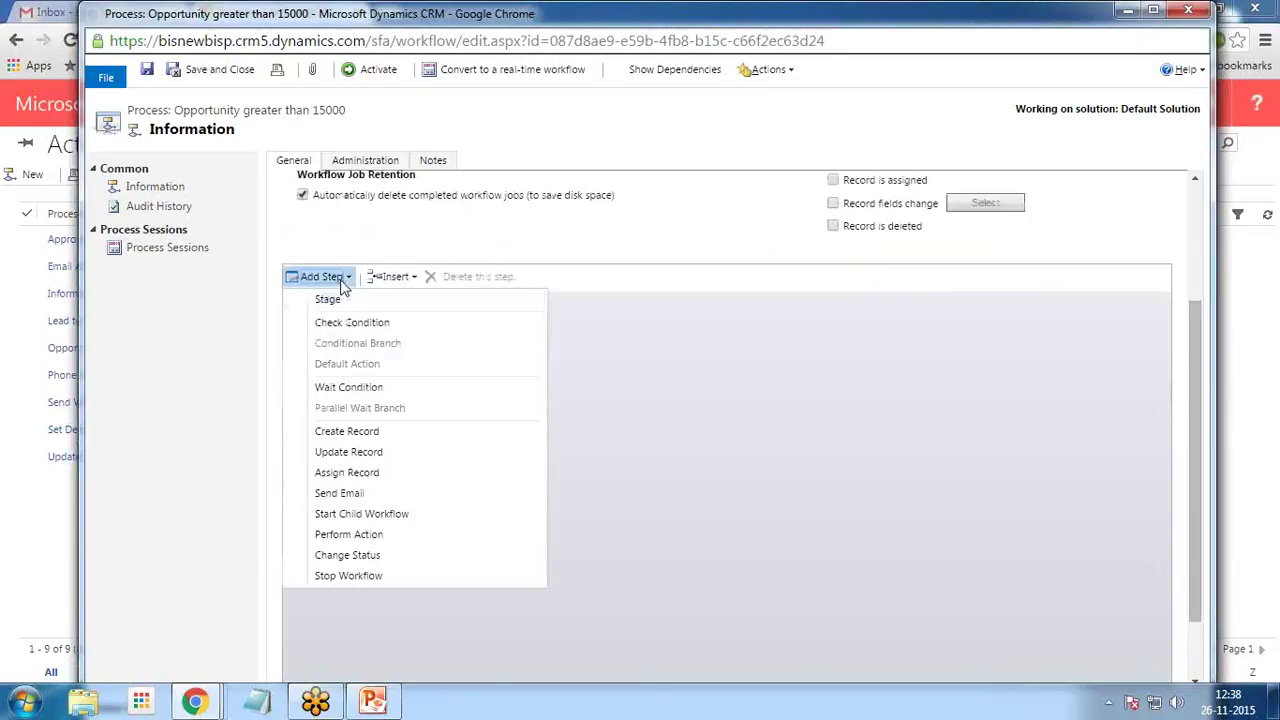
click(348, 537)
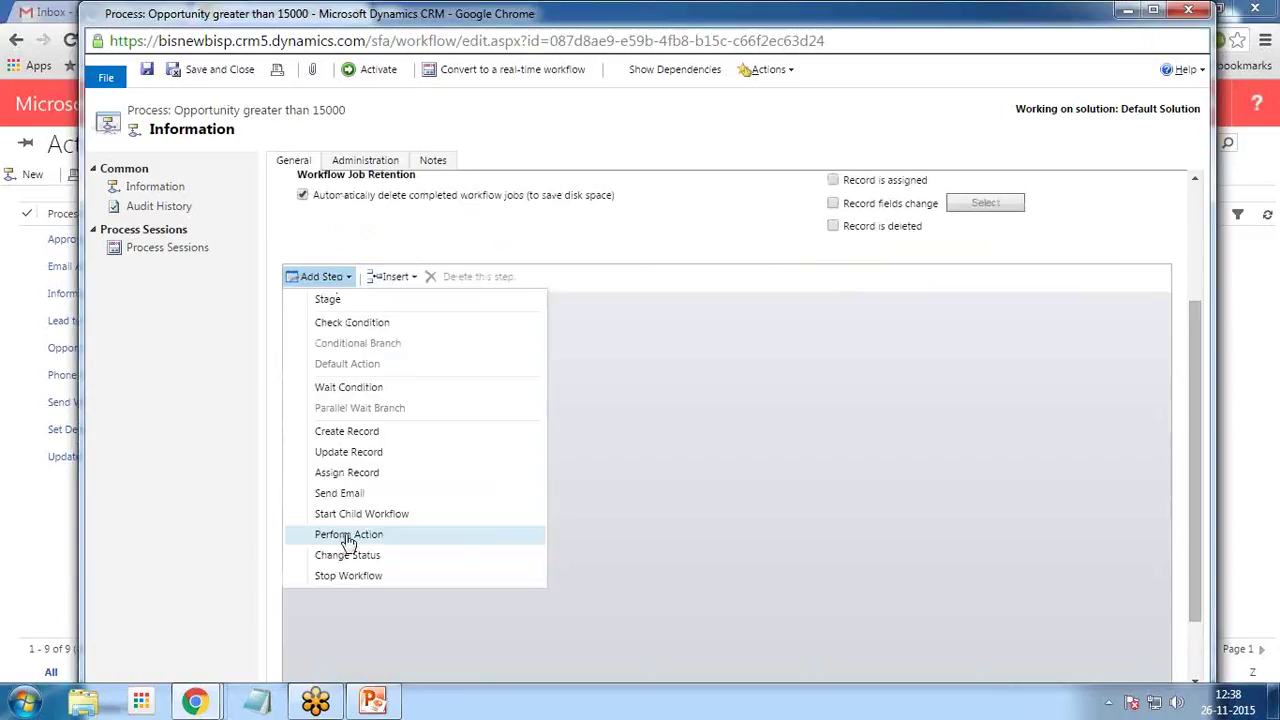
click(408, 310)
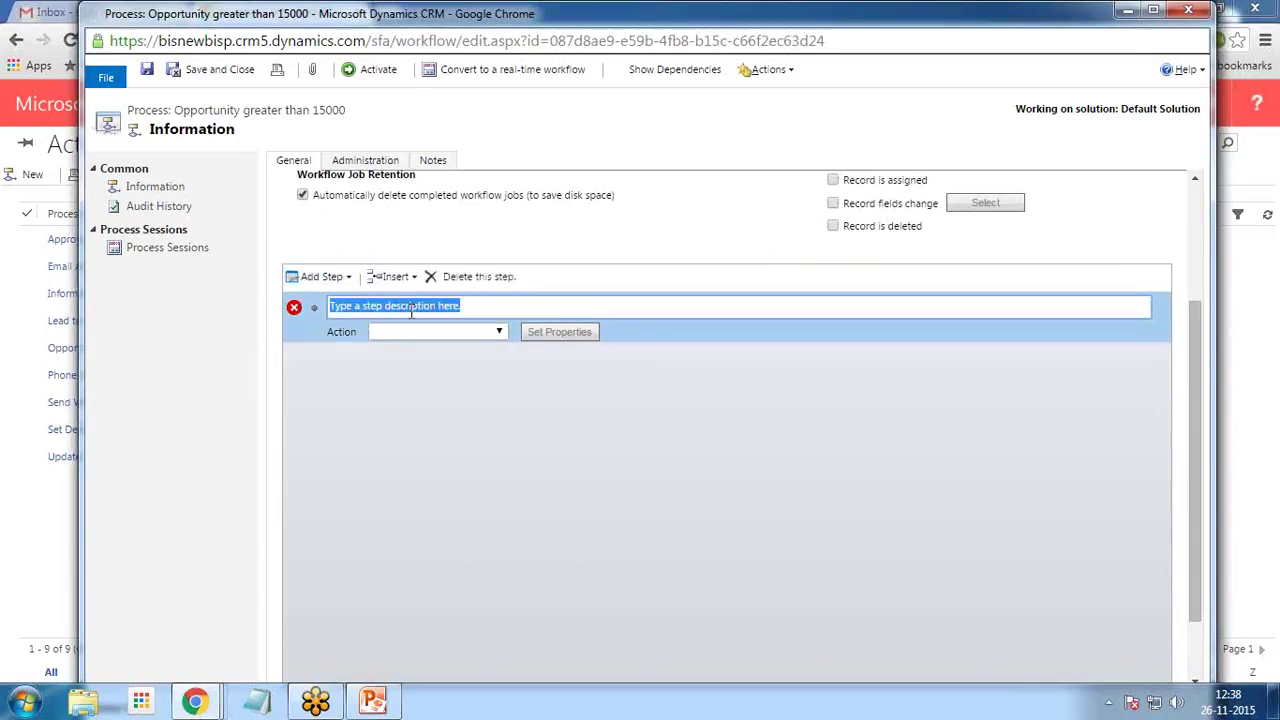
text(Invoke Actio)
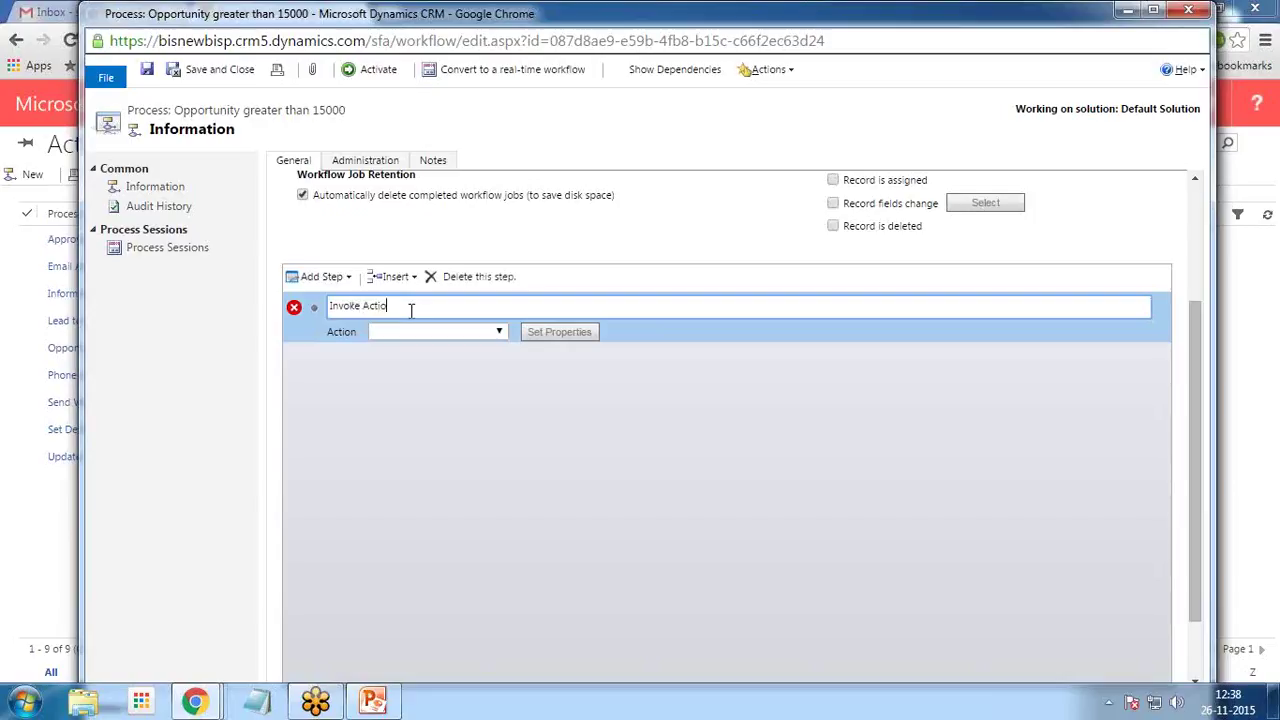
text(n if Opportunity is Greater than 15000)
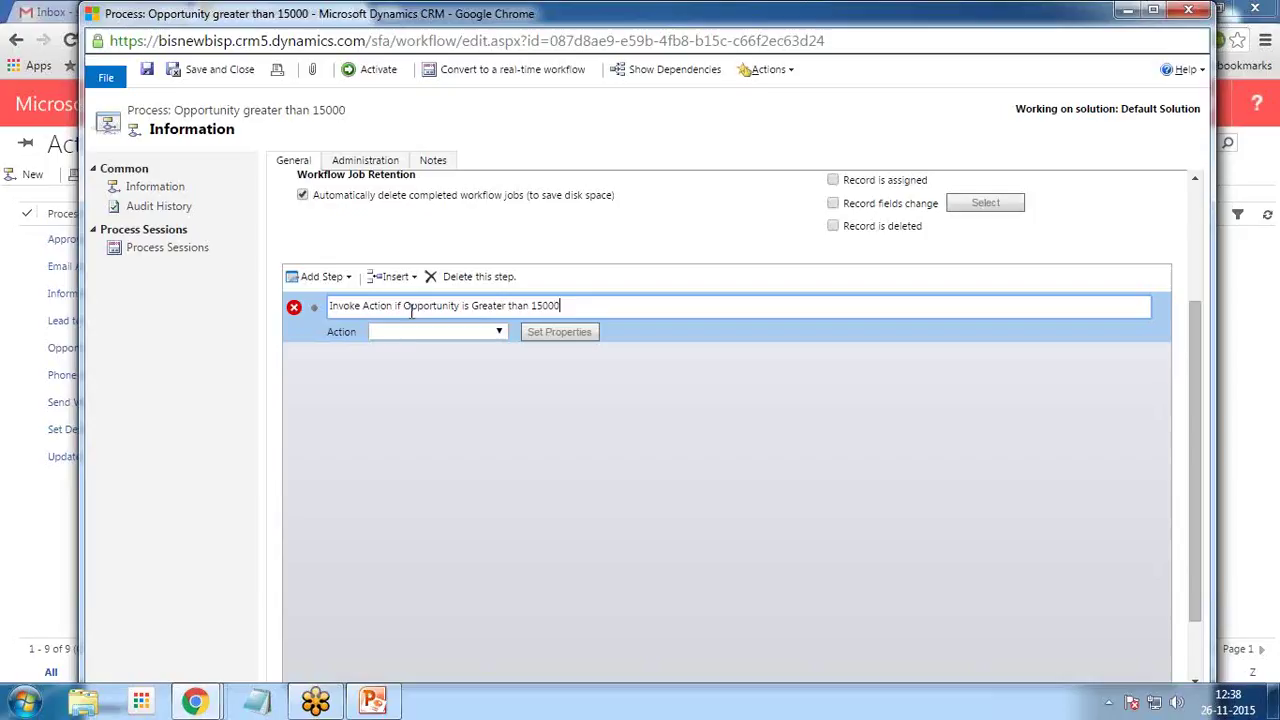
click(420, 334)
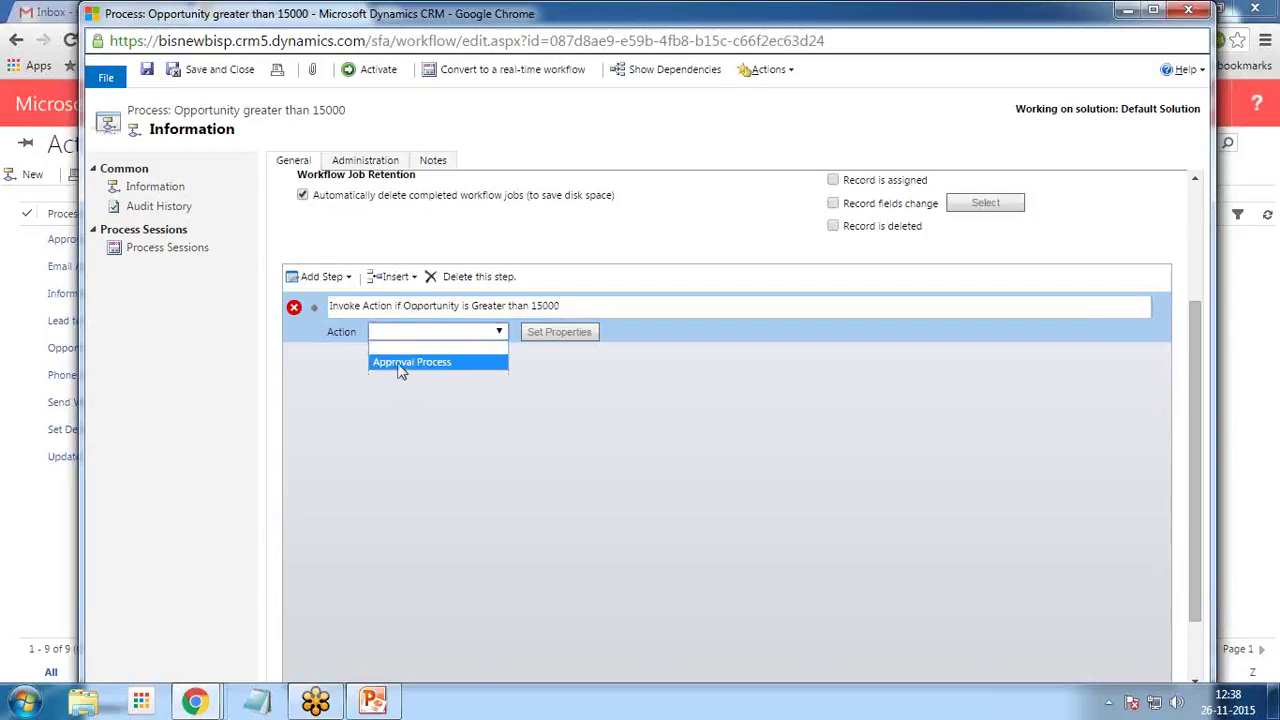
key(Return)
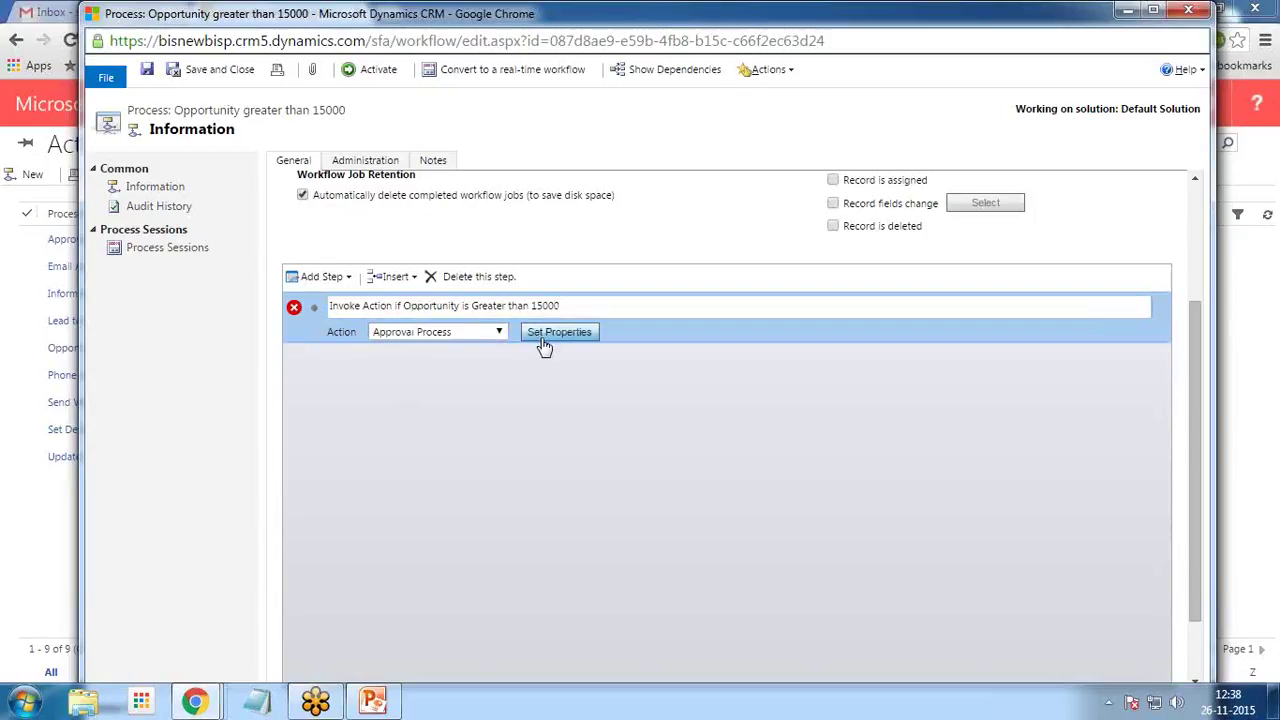
click(558, 332)
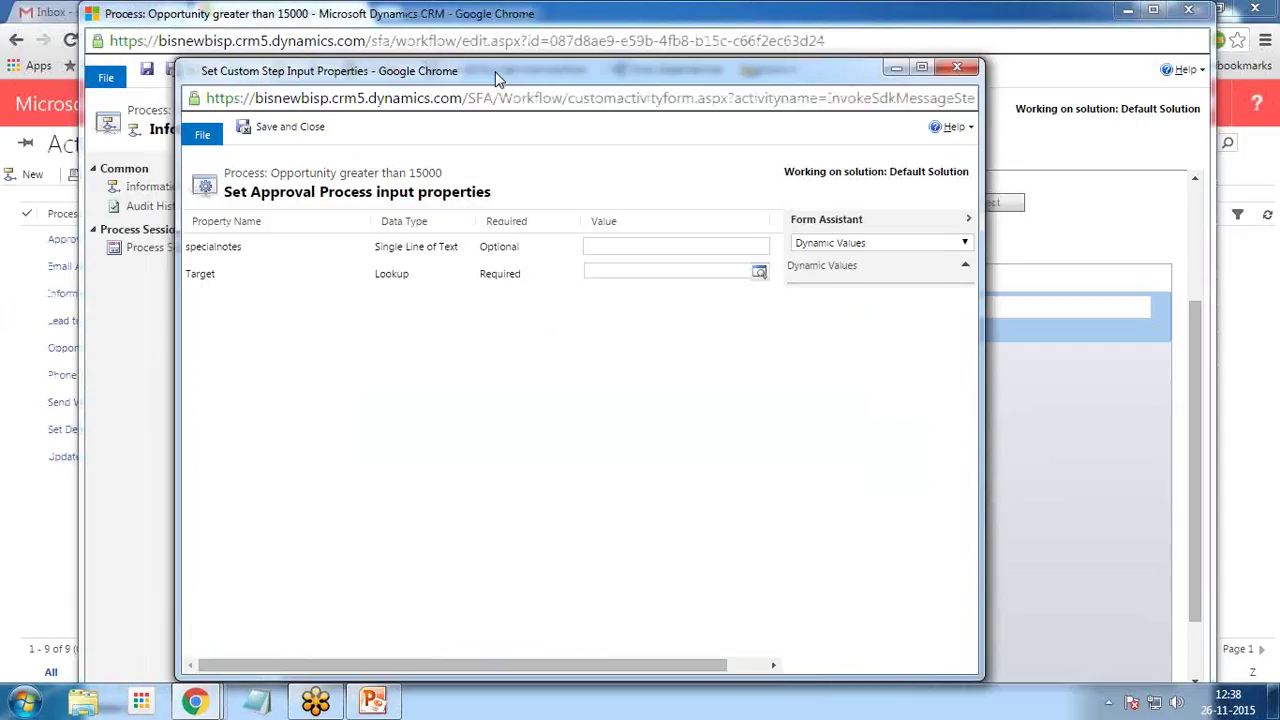
Close the input properties window and delete the Approval Process action step
click(957, 67)
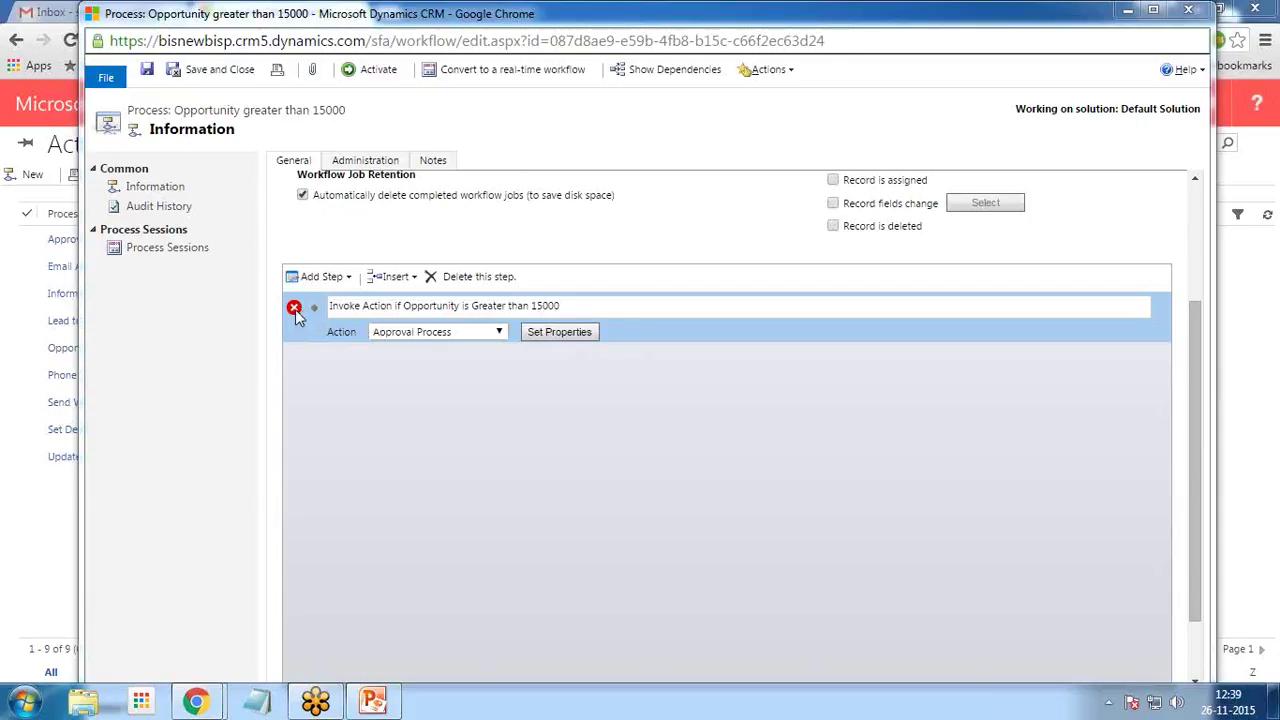
click(470, 276)
click(712, 172)
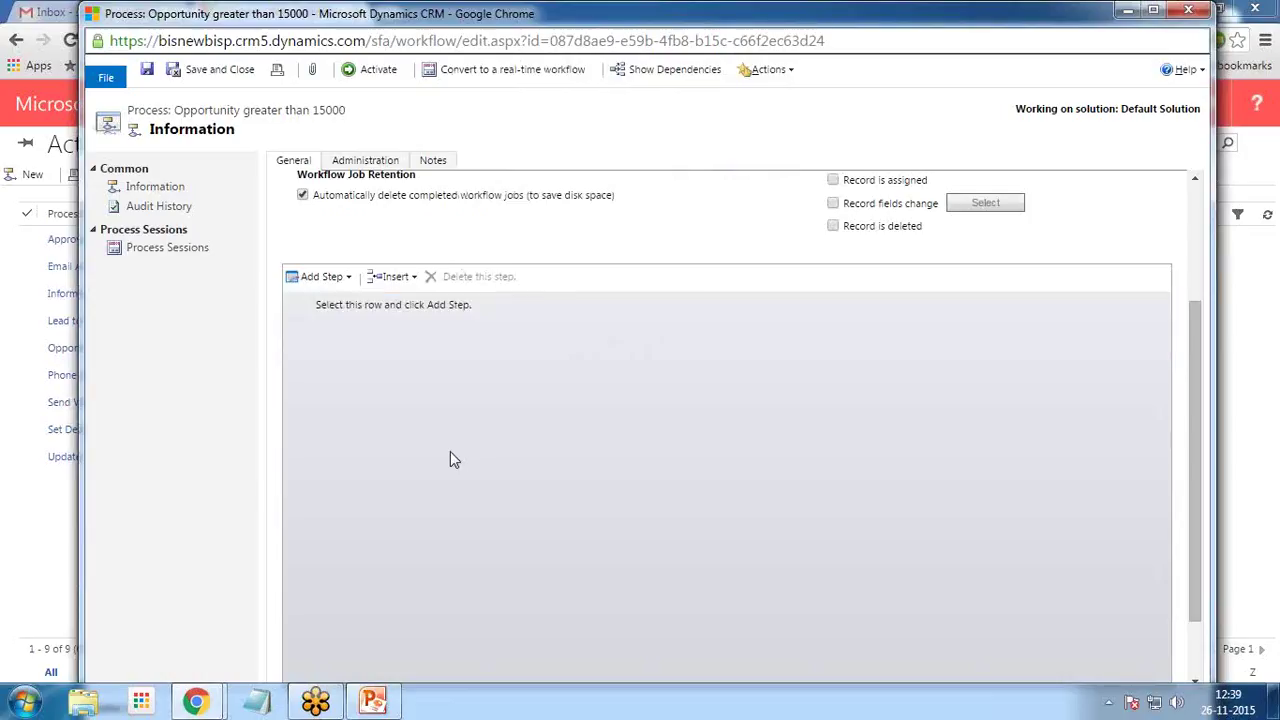
Add a Check Condition step named 'Check Opportunity Est Revenue' and open its condition settings
click(343, 279)
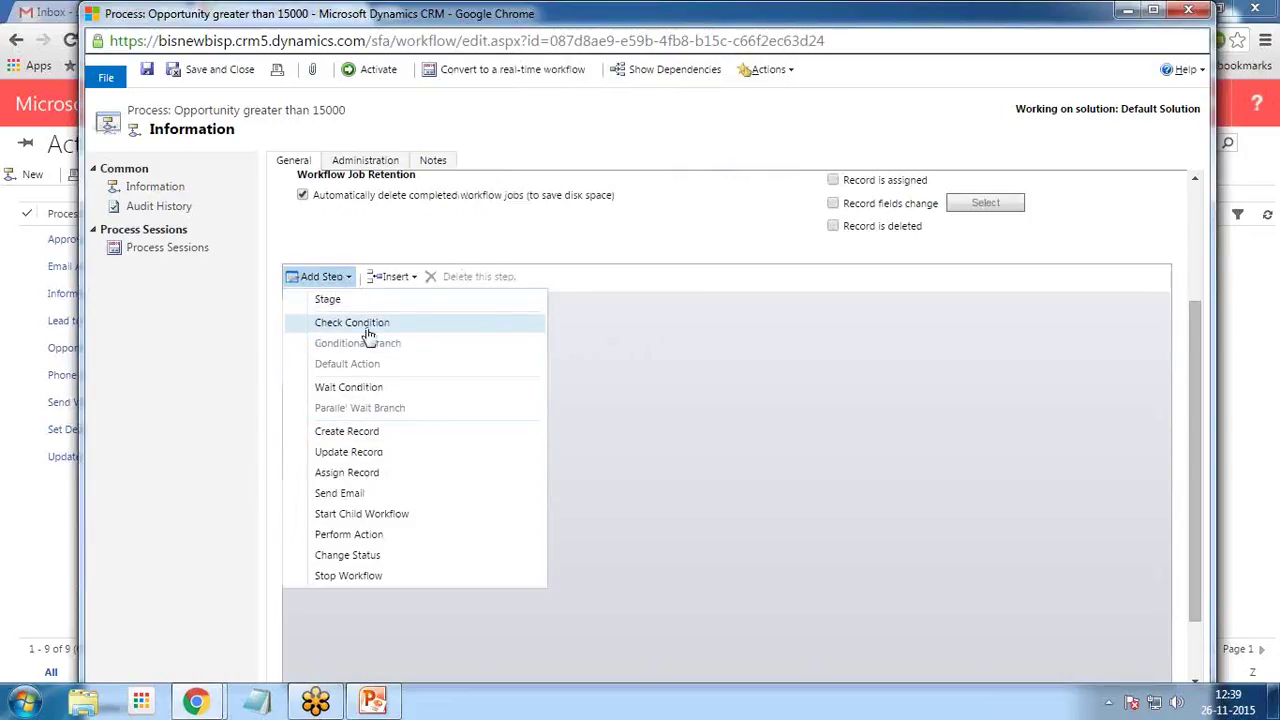
click(368, 330)
click(445, 305)
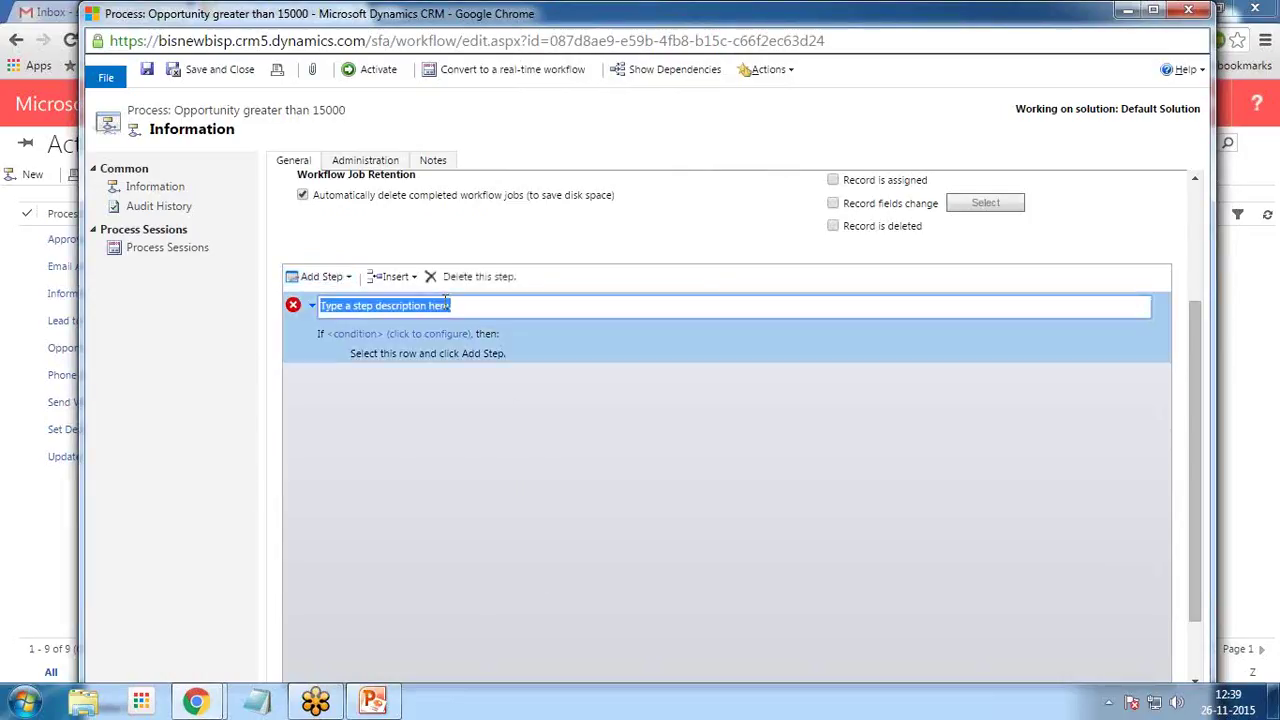
text(Opportunity Est Revenue)
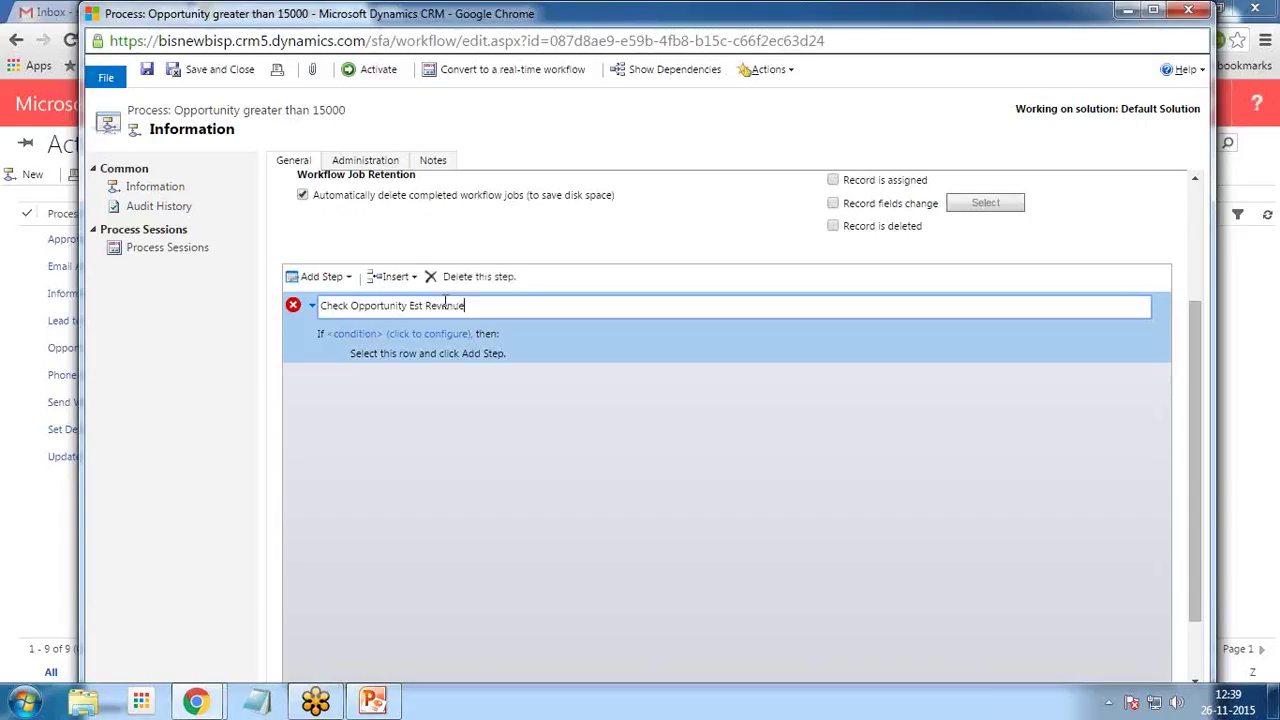
click(426, 337)
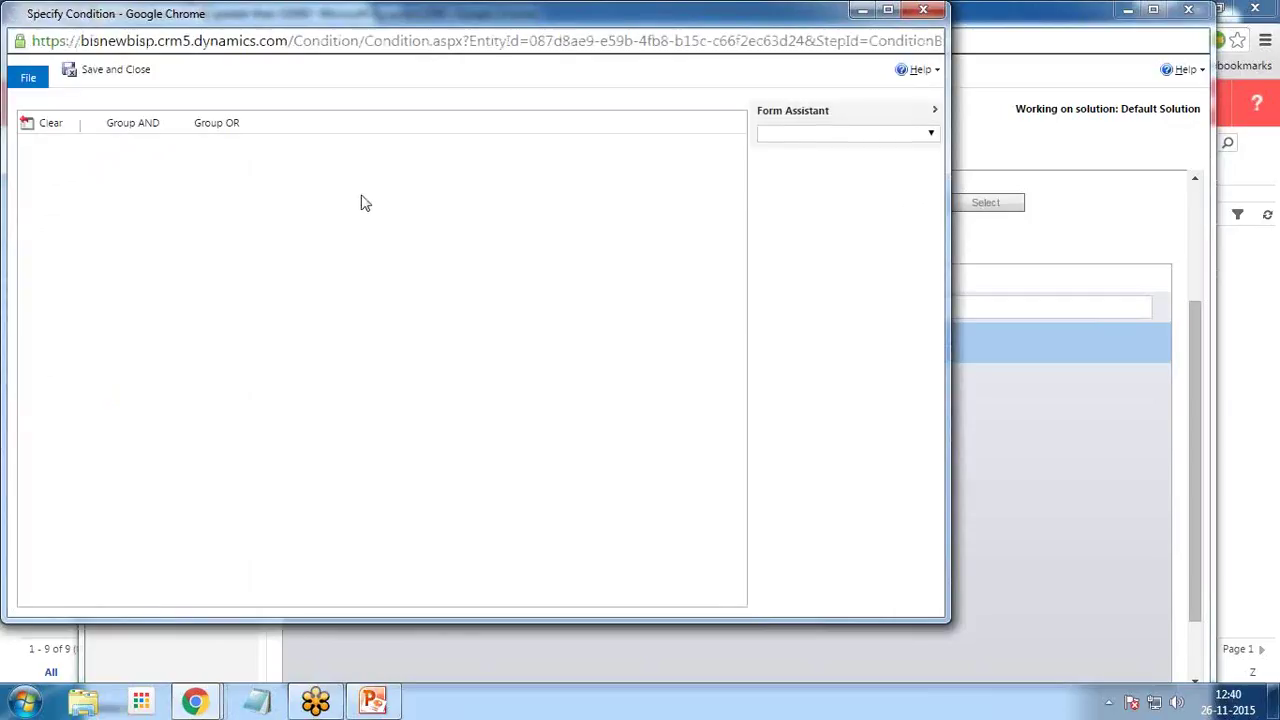
Set the condition to Opportunity Est. Revenue is Greater Than 15000 and save it
drag(244, 18, 300, 22)
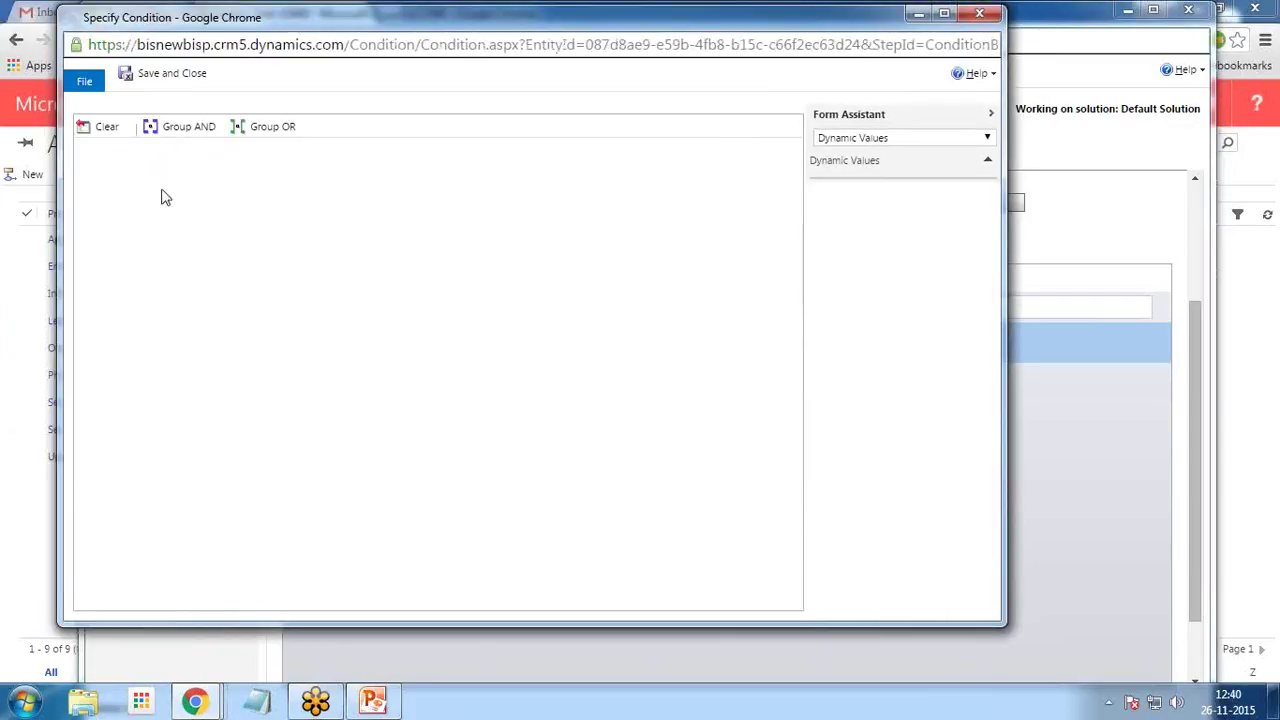
click(150, 158)
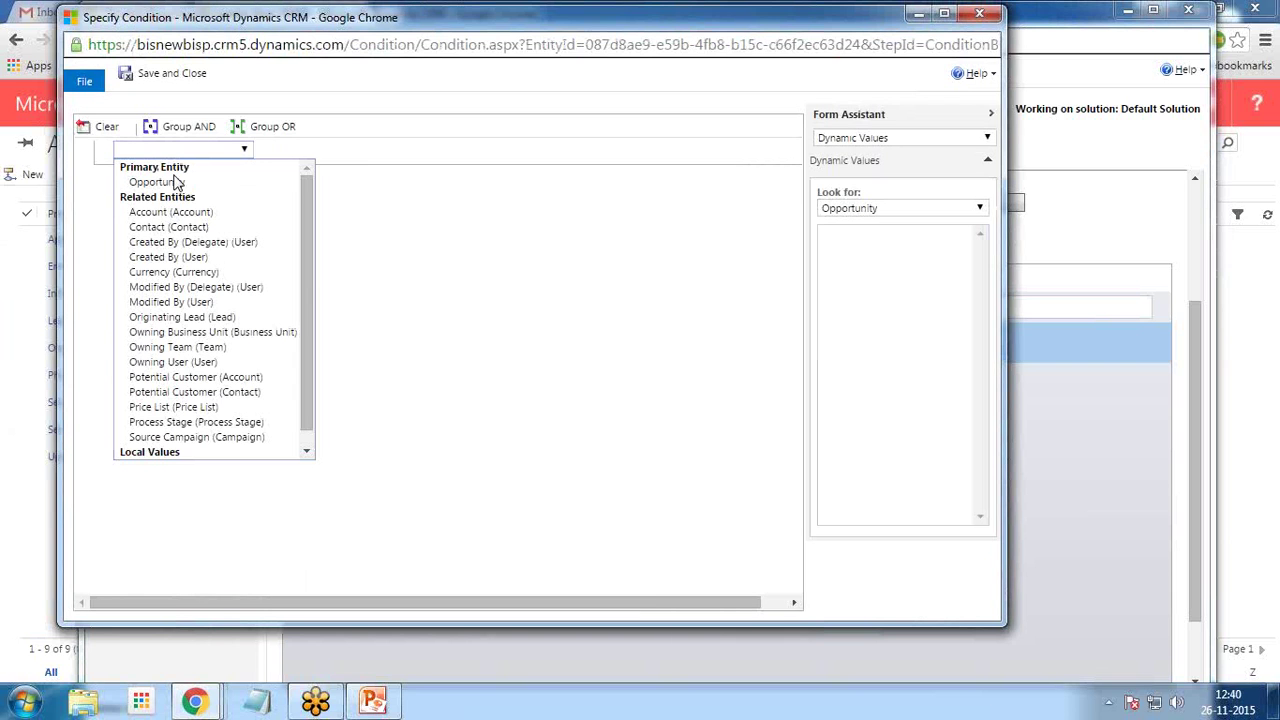
click(205, 188)
click(300, 152)
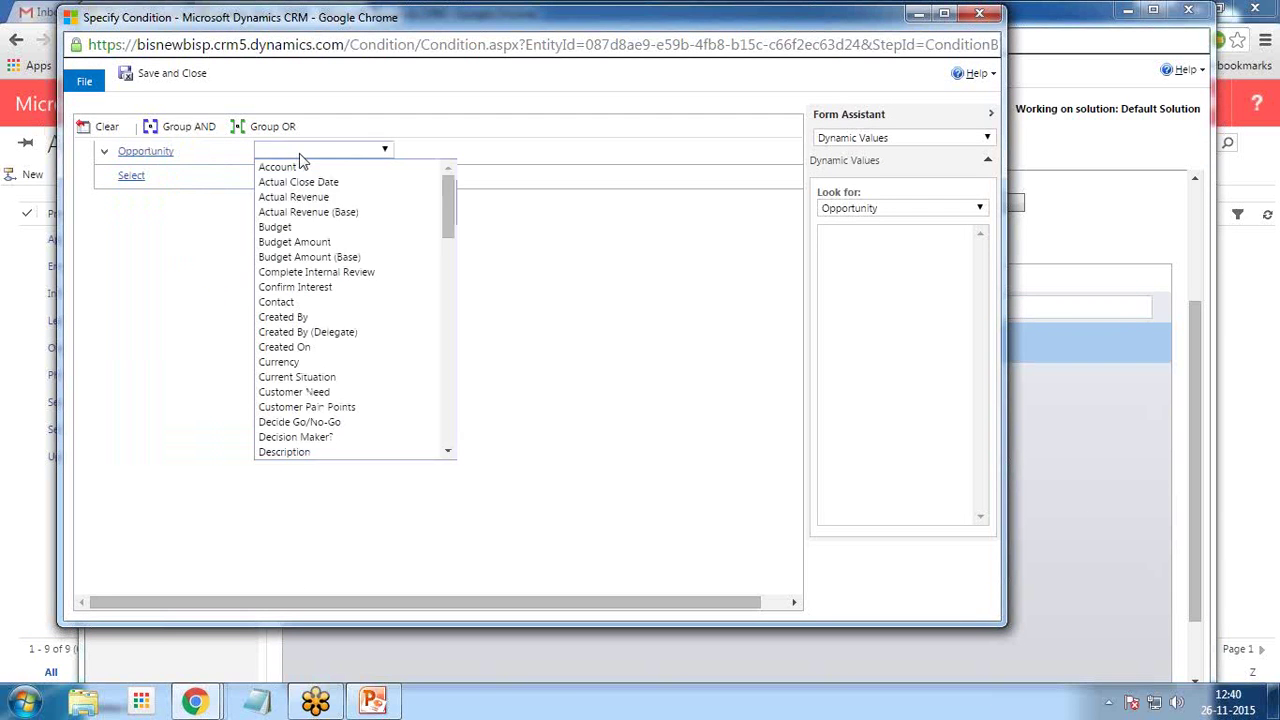
drag(445, 213, 449, 251)
click(429, 271)
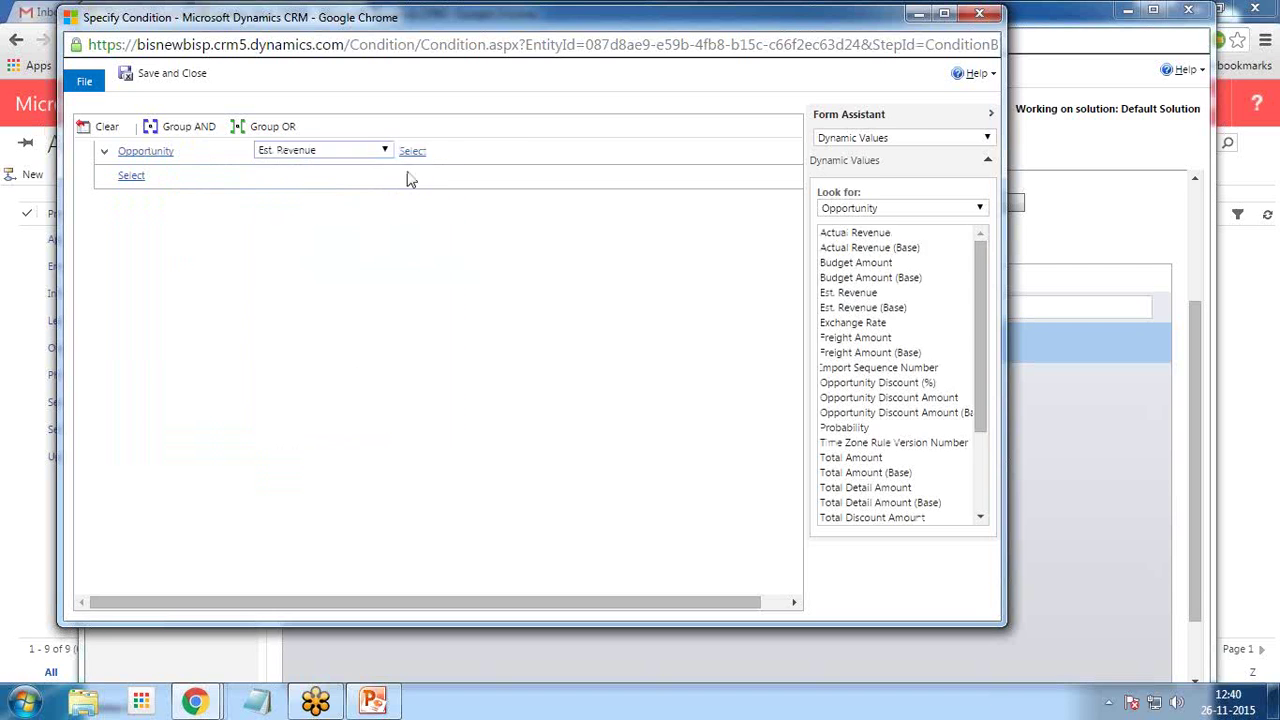
click(422, 152)
click(445, 194)
click(568, 150)
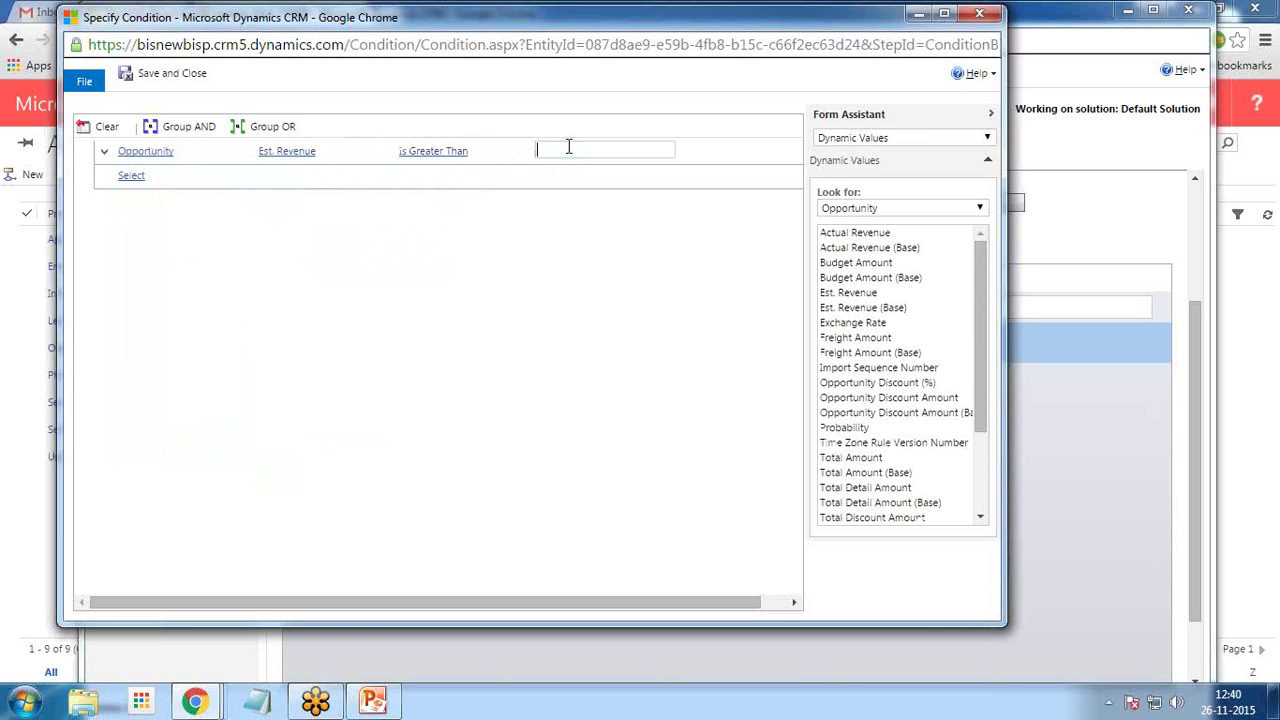
key(Return)
click(172, 76)
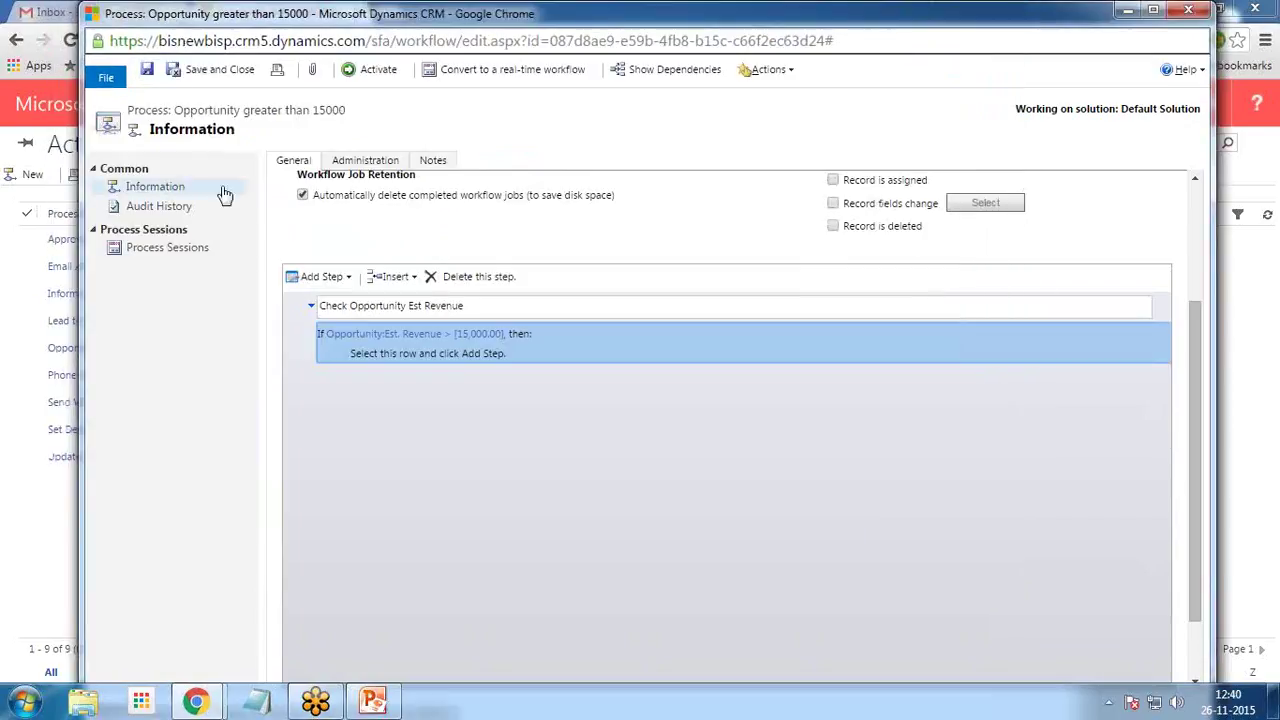
Inside the condition, add an 'Invoke Action' step running Approval Process and open its properties
click(431, 357)
click(349, 277)
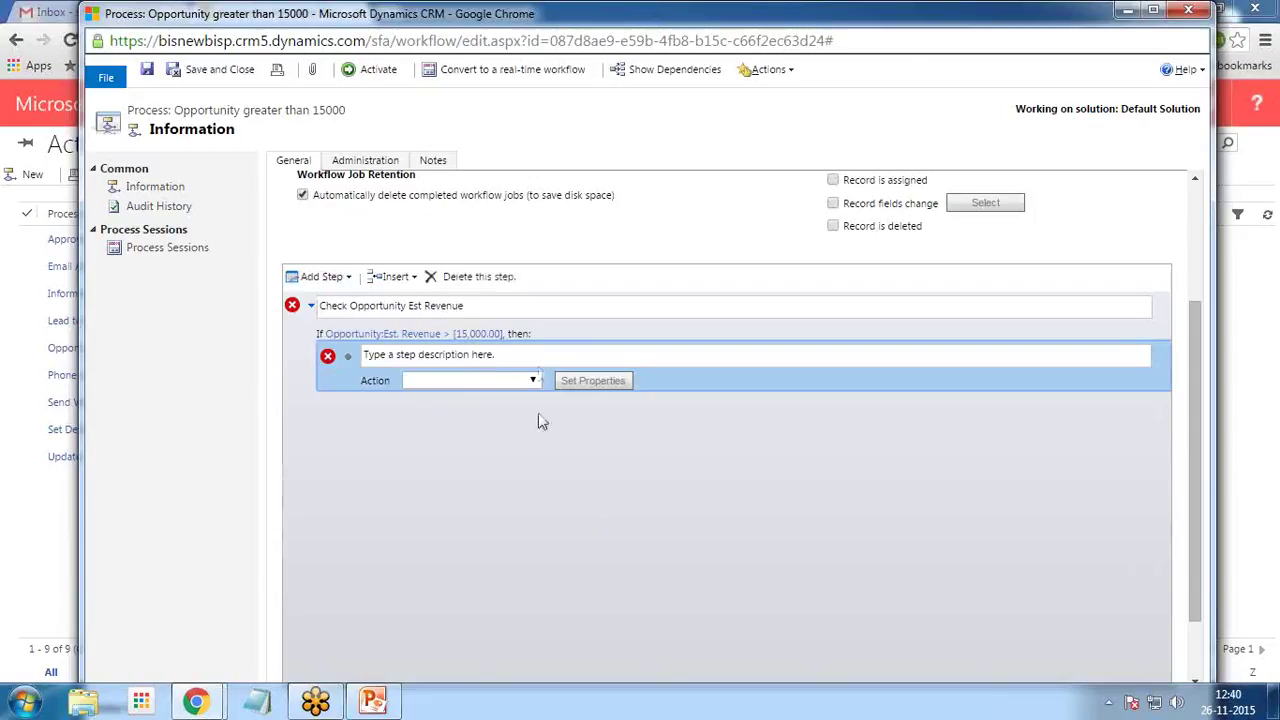
click(535, 354)
text(Invoke Action)
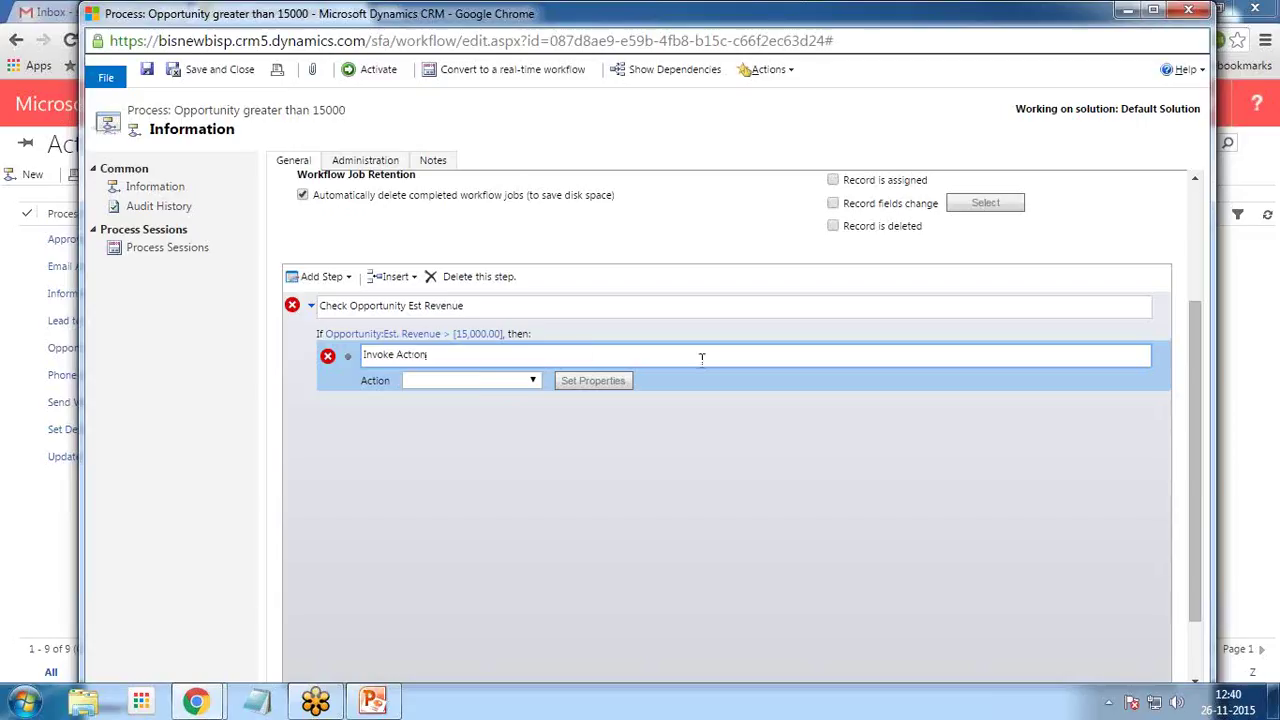
click(466, 381)
key(Return)
click(604, 386)
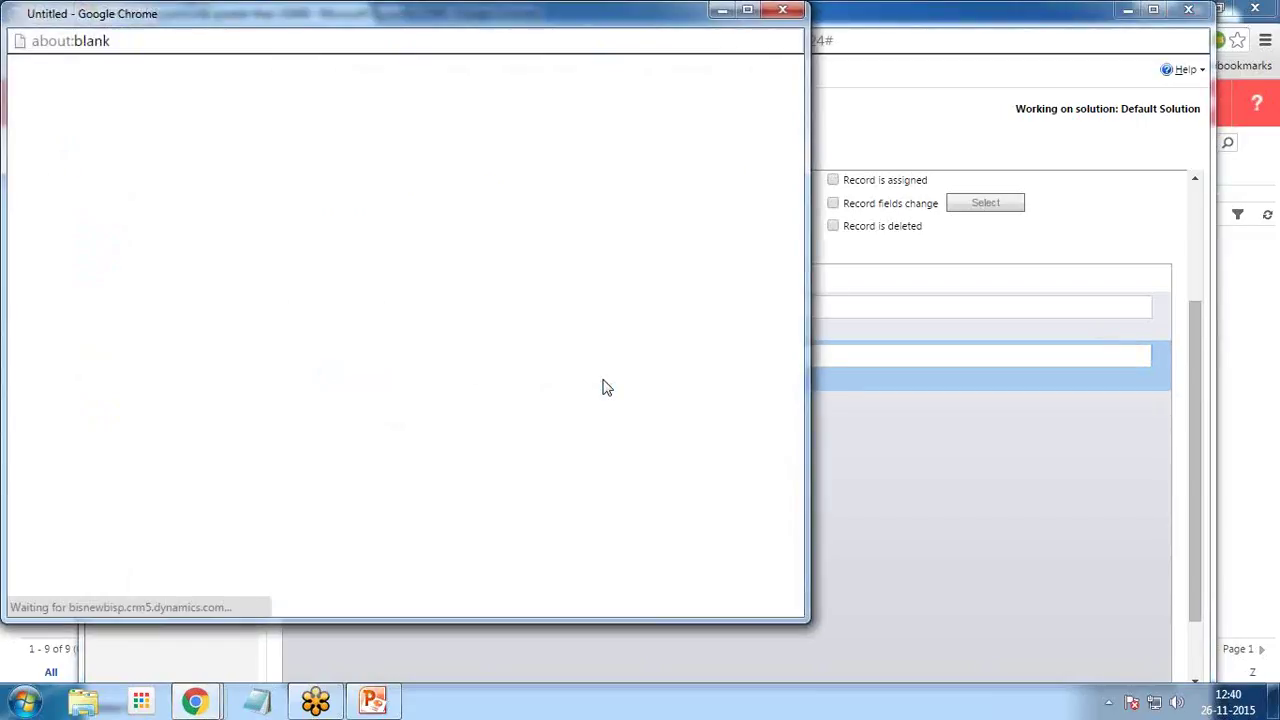
Set the specialnotes input to the dynamic value Account Name from Account (Account)
drag(380, 18, 447, 33)
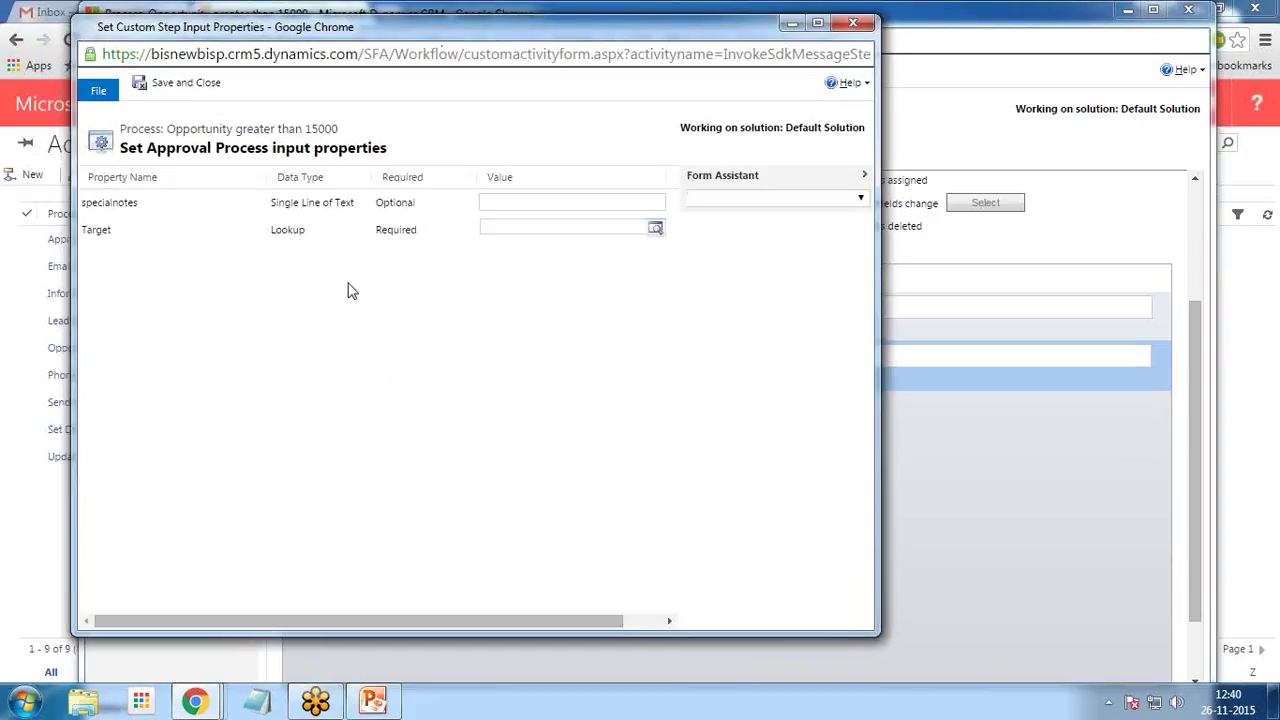
click(520, 203)
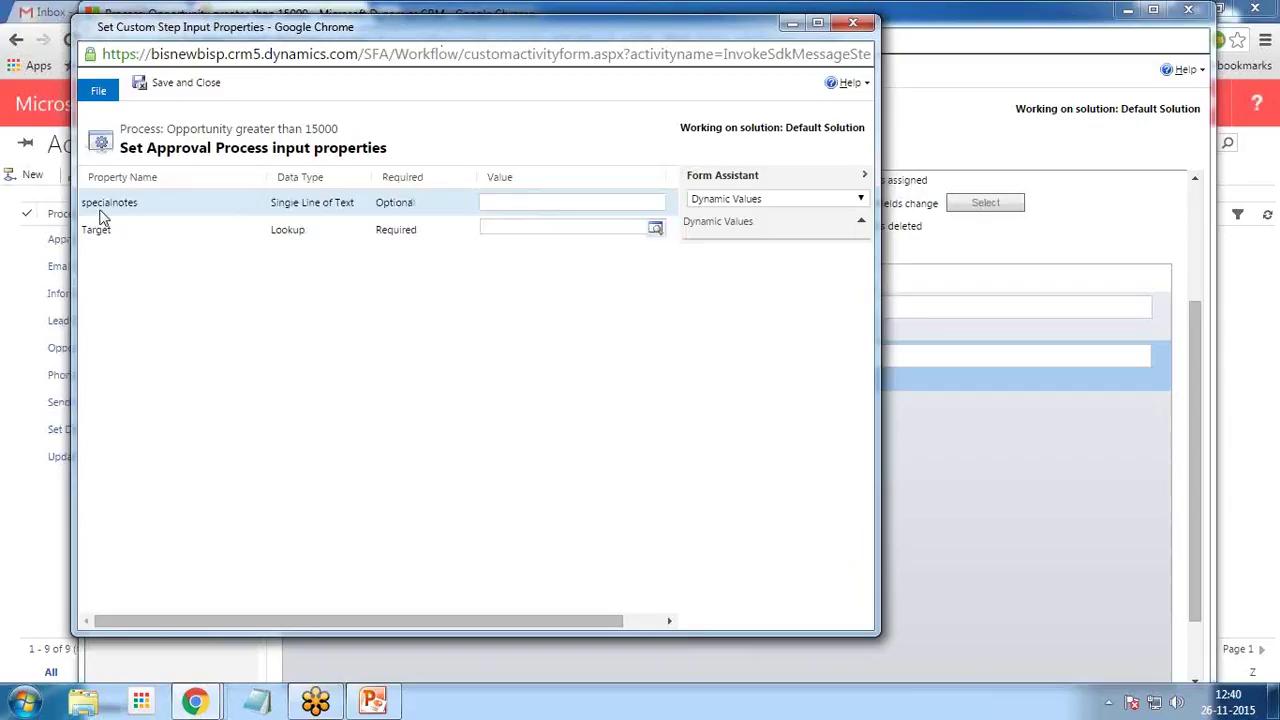
click(821, 199)
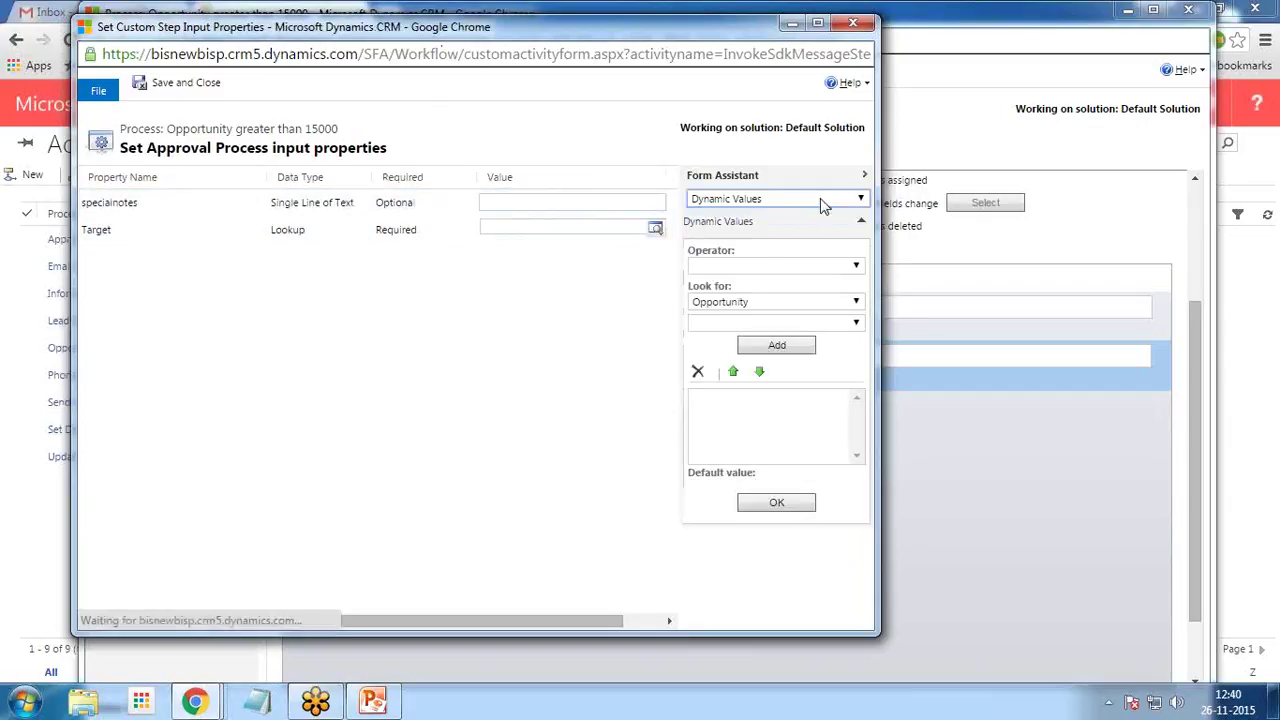
click(818, 215)
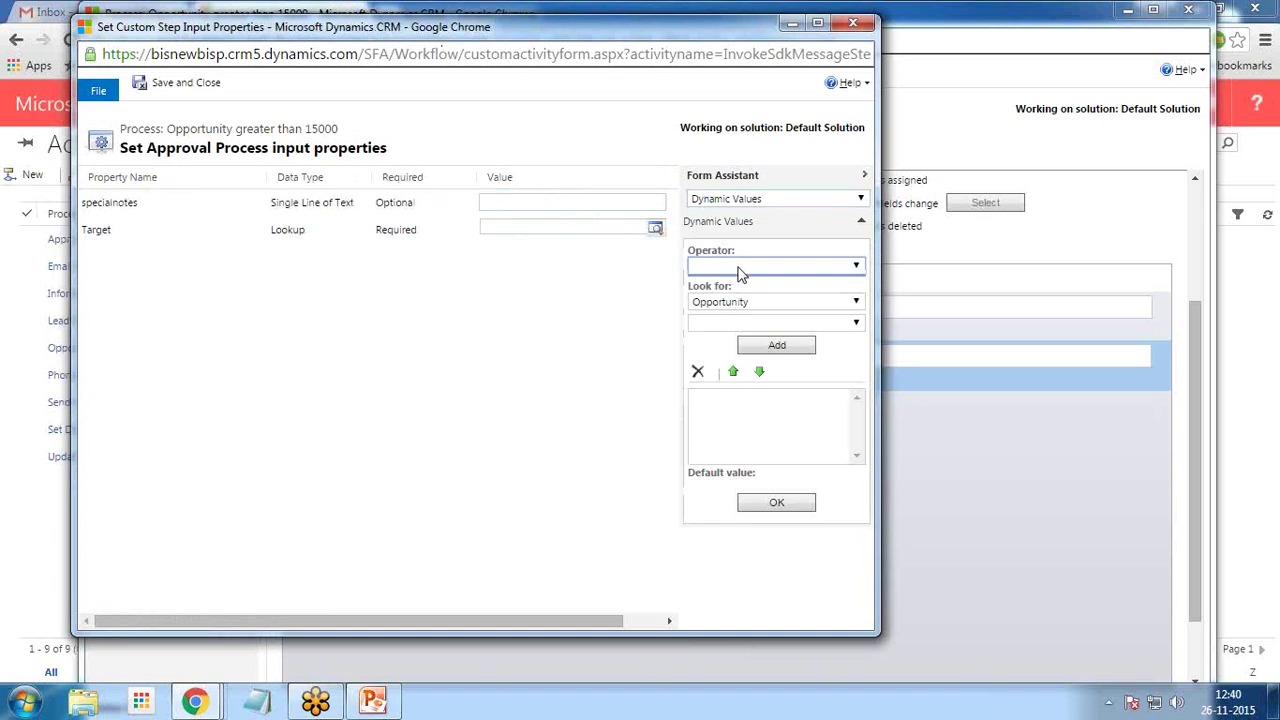
click(740, 304)
click(731, 369)
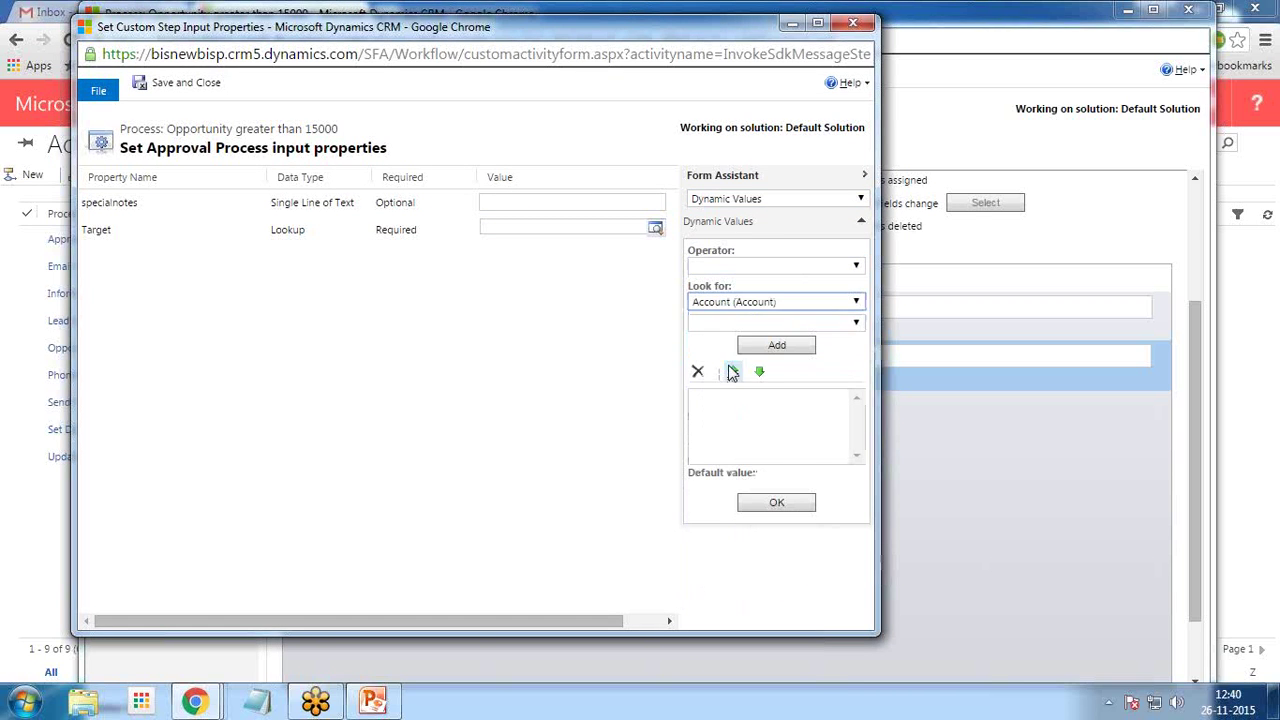
click(742, 302)
click(503, 200)
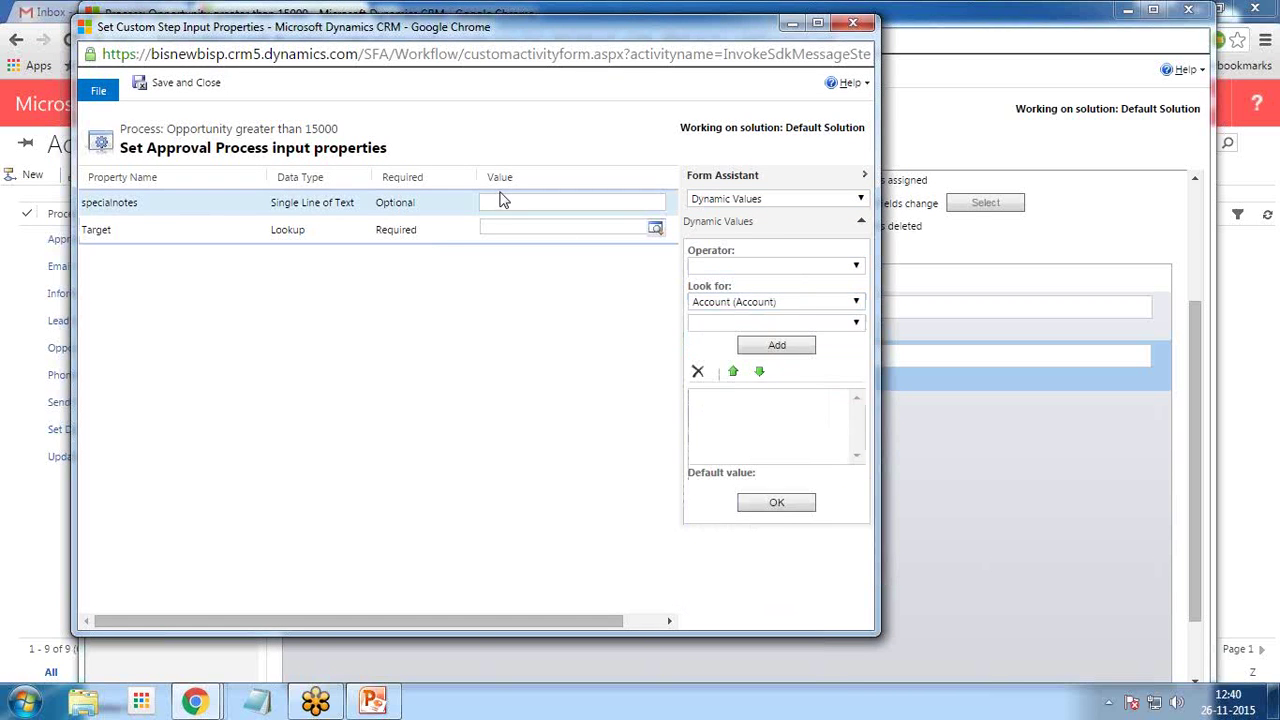
click(735, 324)
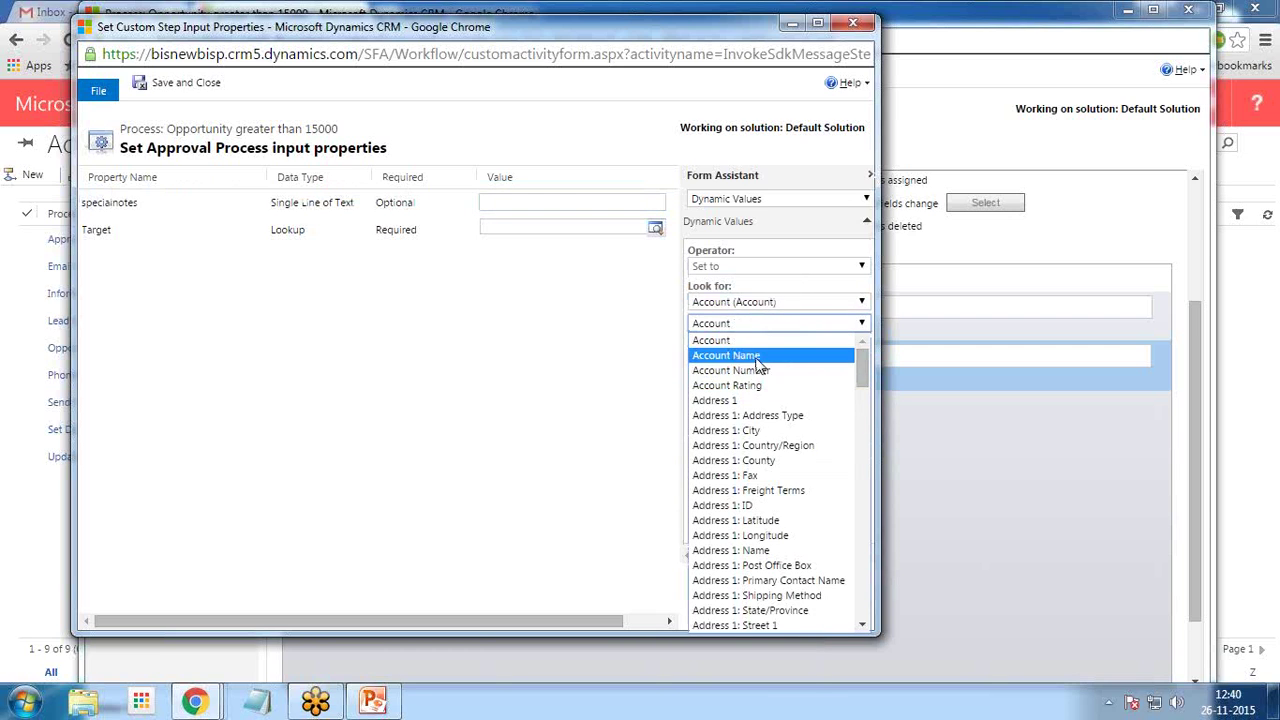
click(762, 356)
click(770, 347)
click(752, 398)
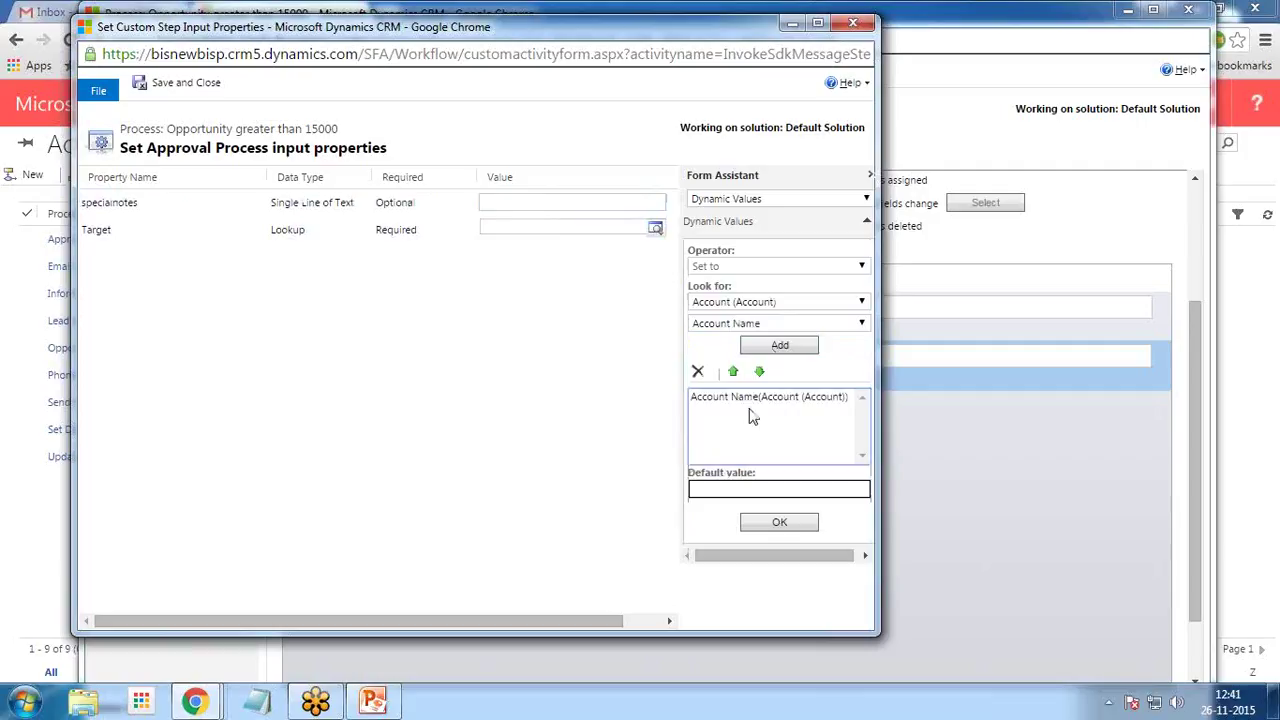
click(770, 522)
Set the Target input to the dynamic value of the triggering Opportunity
click(541, 230)
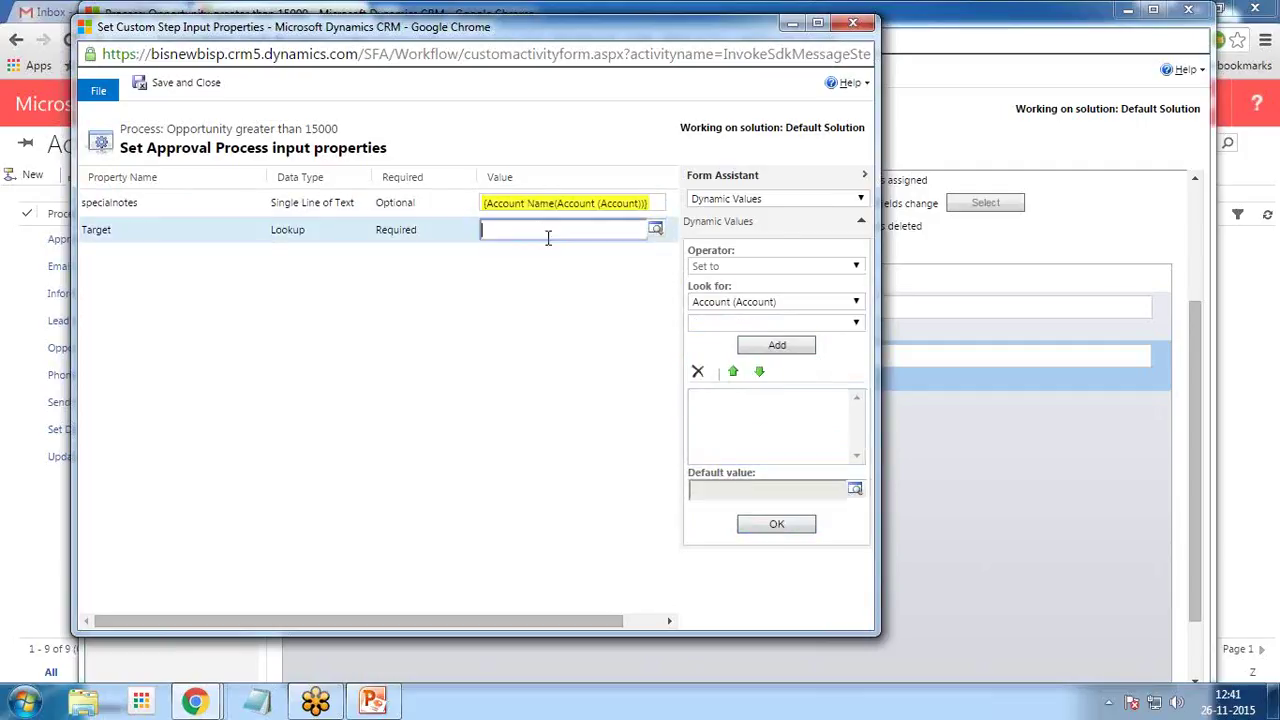
click(771, 302)
click(735, 331)
click(735, 323)
click(748, 337)
click(752, 342)
click(788, 529)
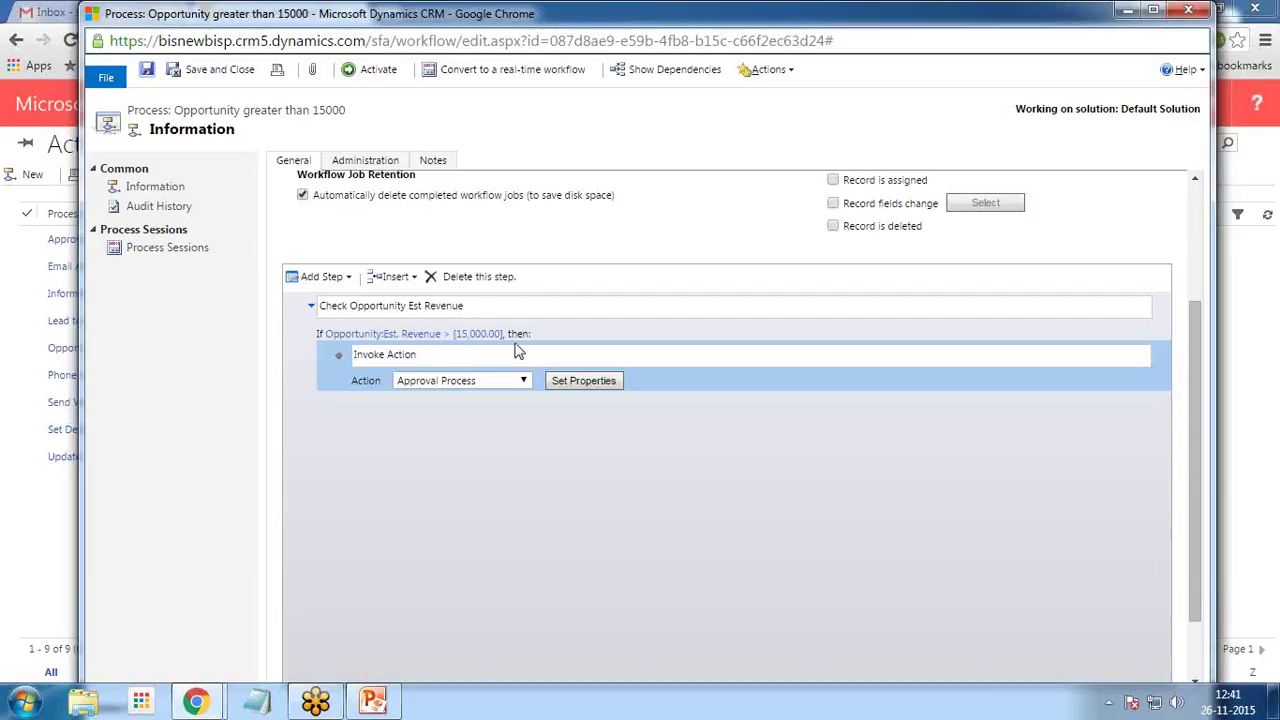
Activate the 'Opportunity greater than 15000' workflow and close its form
click(376, 78)
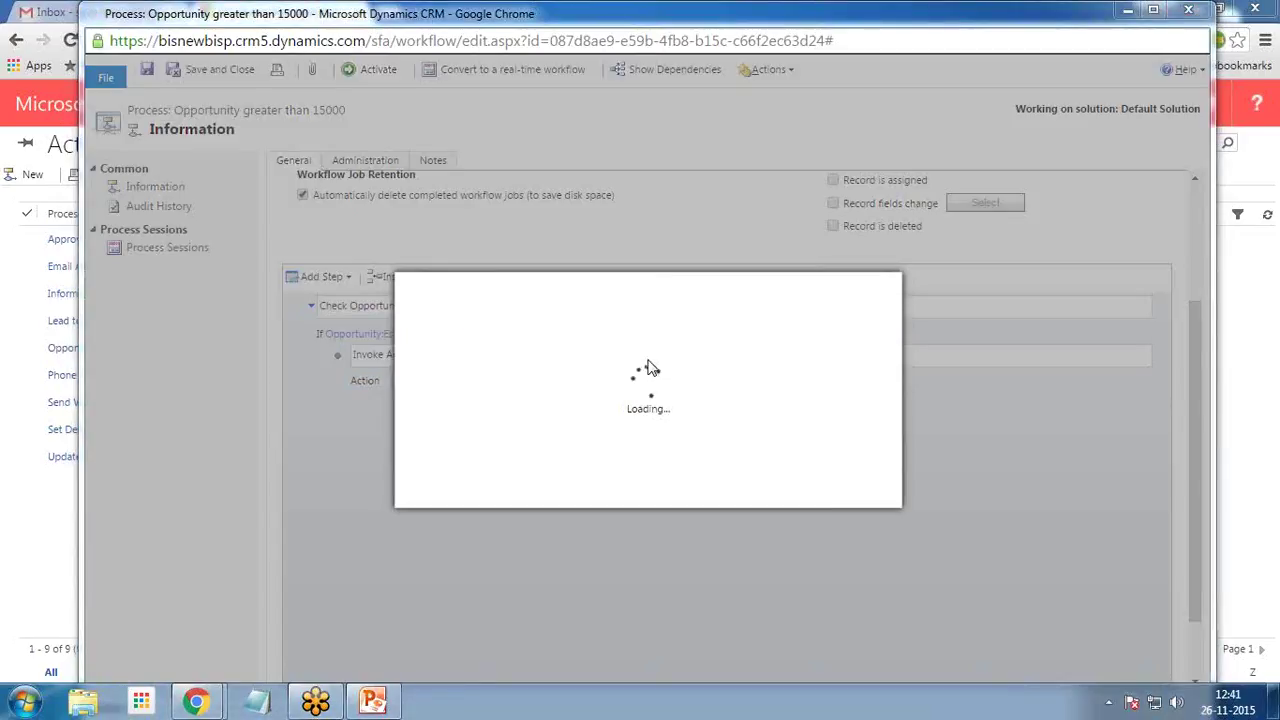
click(752, 488)
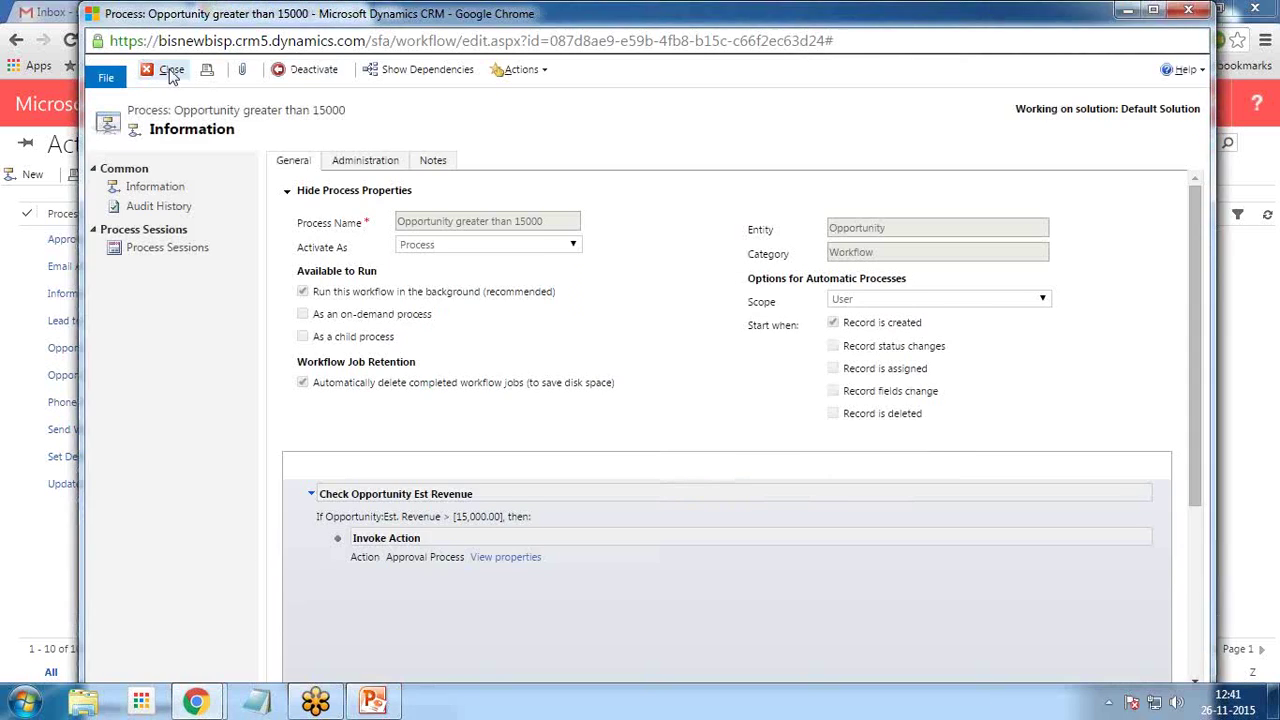
click(178, 69)
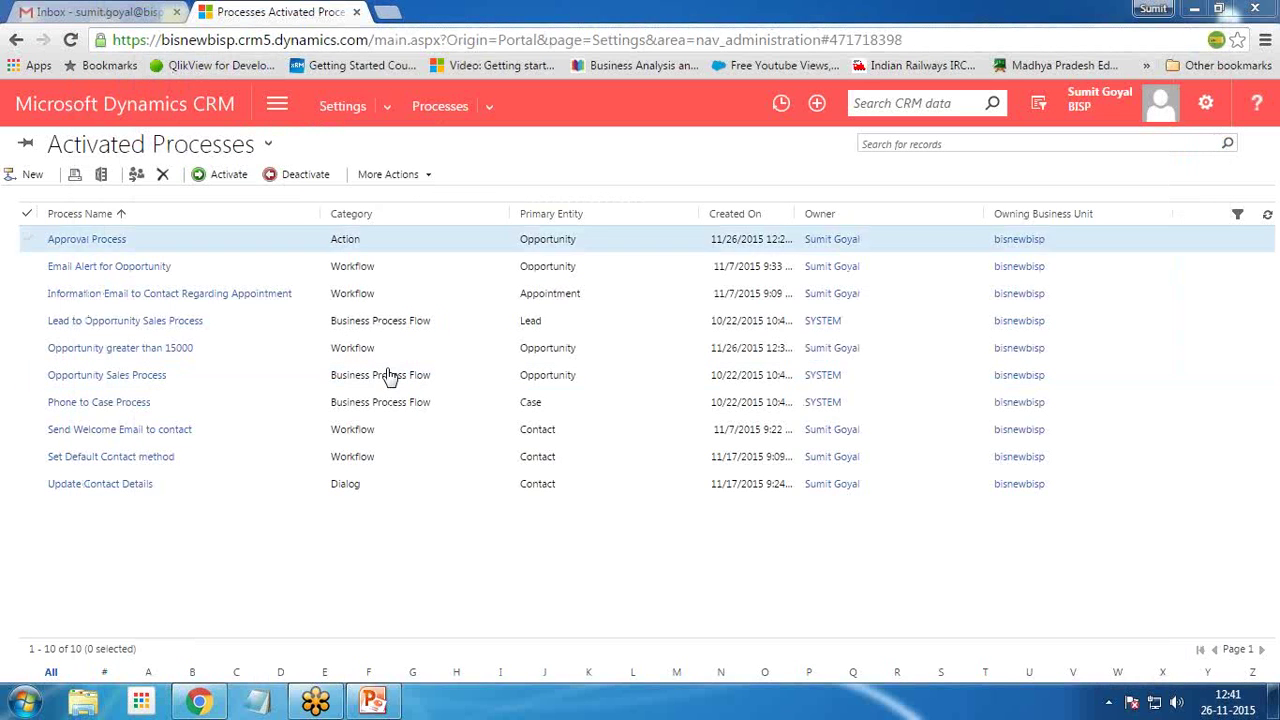
Switch the process list to All Processes, then navigate to the Sales area
click(284, 116)
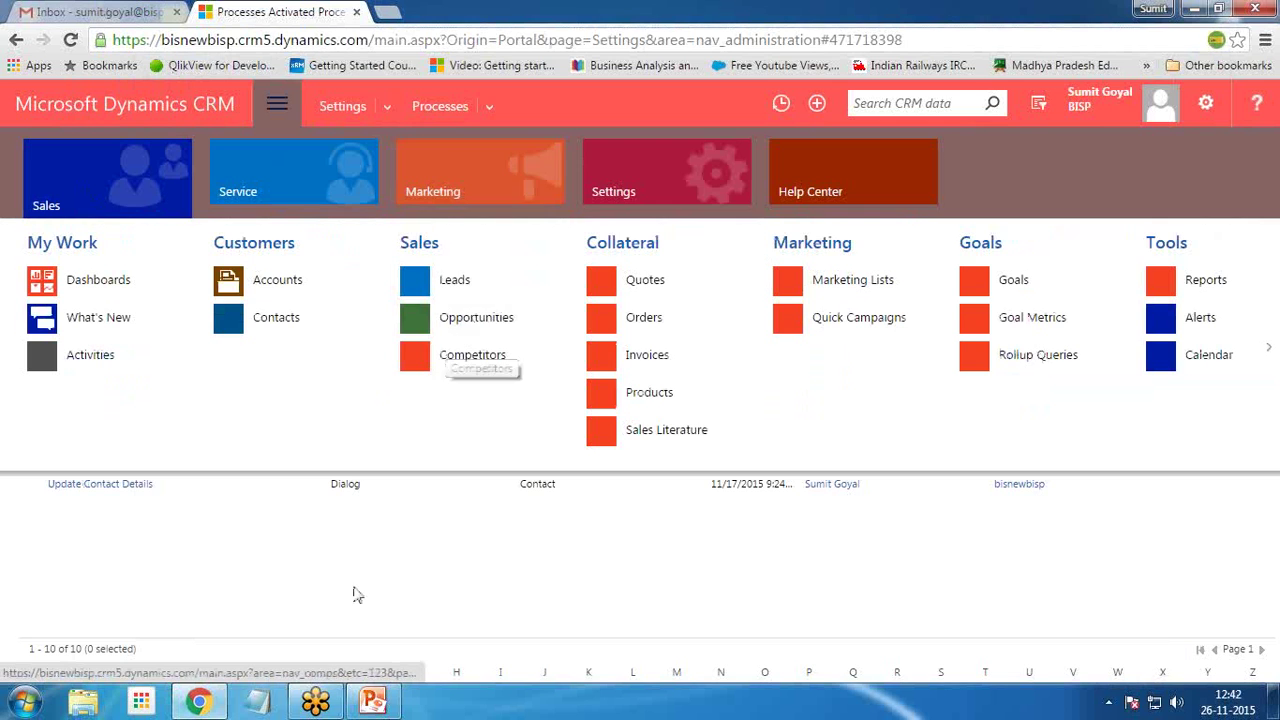
click(494, 523)
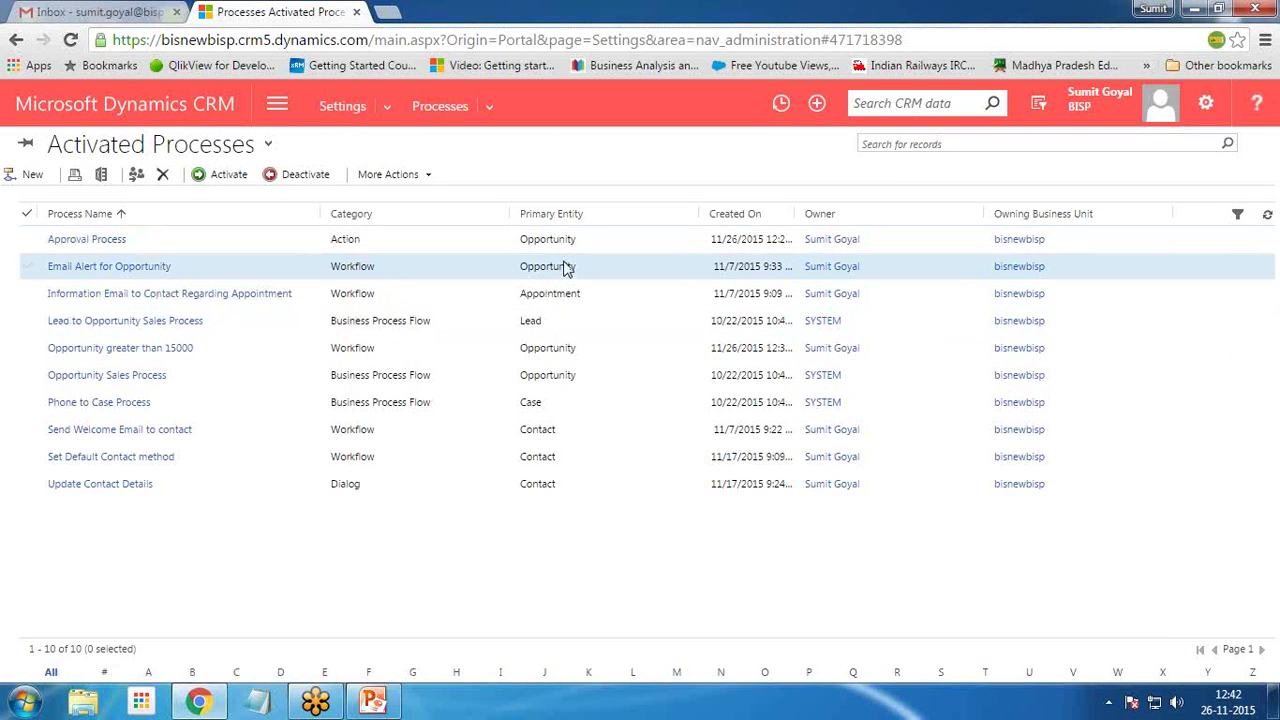
click(252, 148)
click(69, 234)
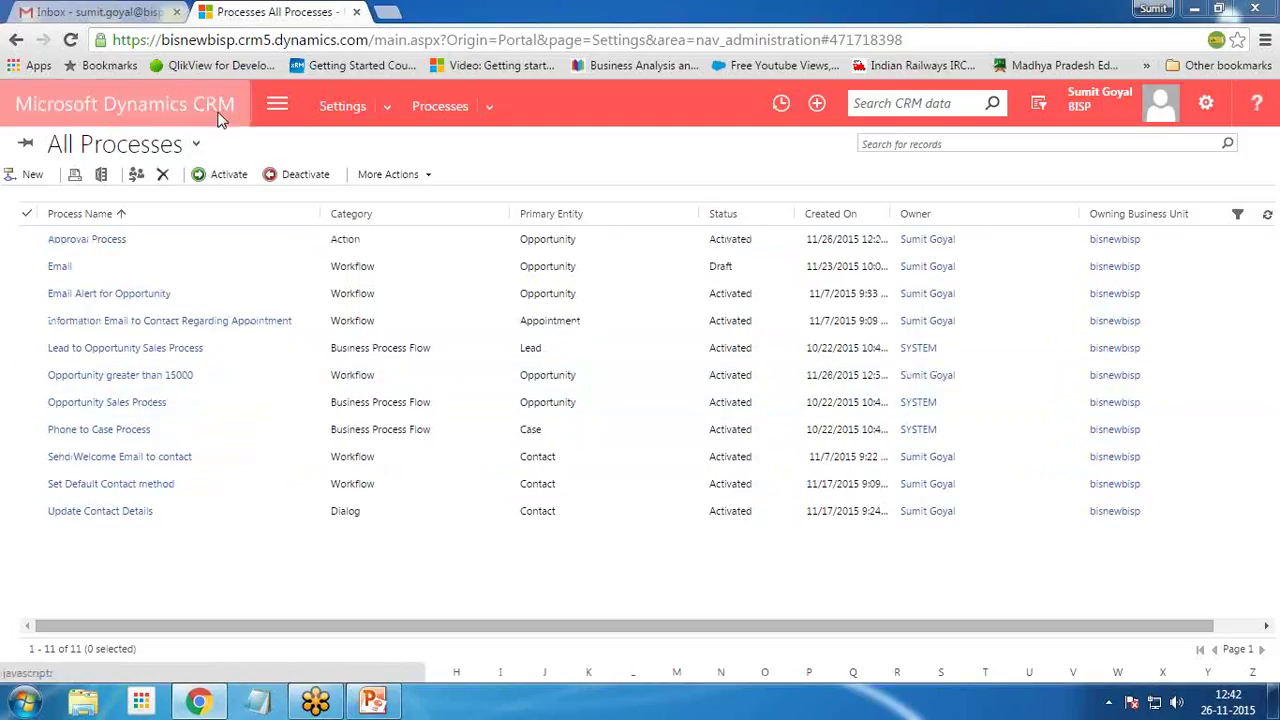
click(297, 104)
click(92, 197)
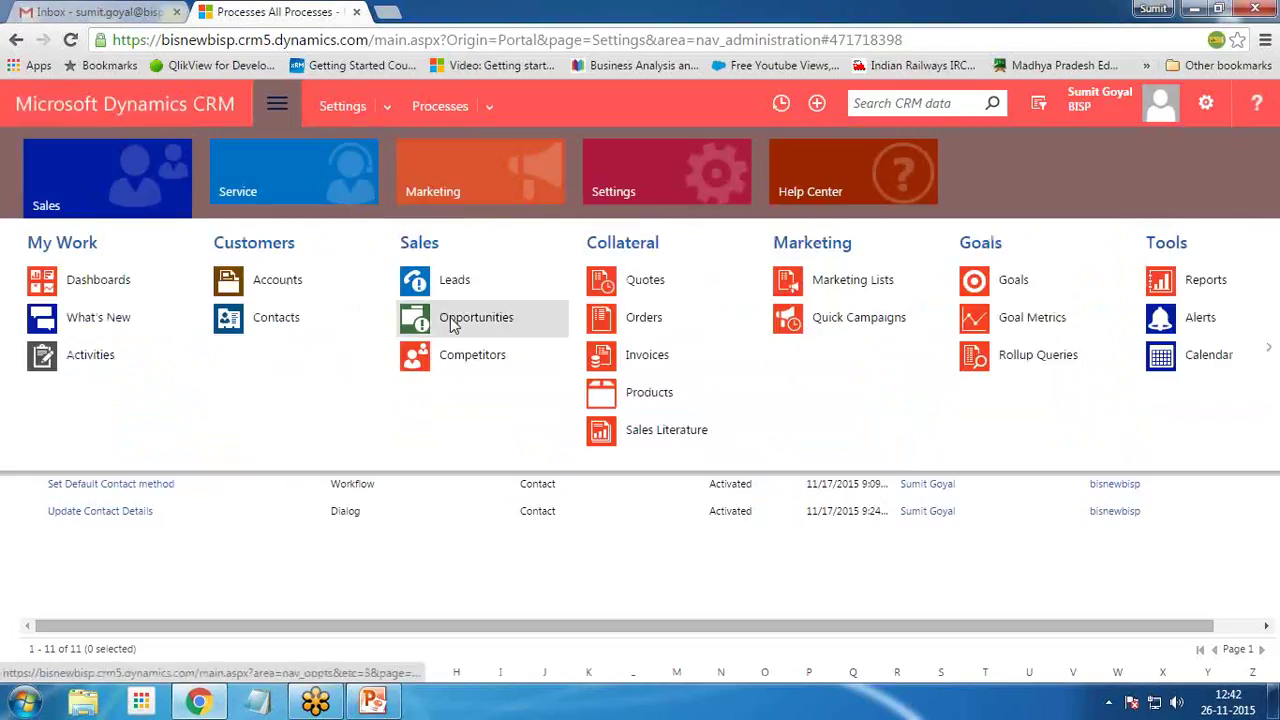
Start a new opportunity with Topic 'Buy TV' and Est. Revenue 20000
click(449, 317)
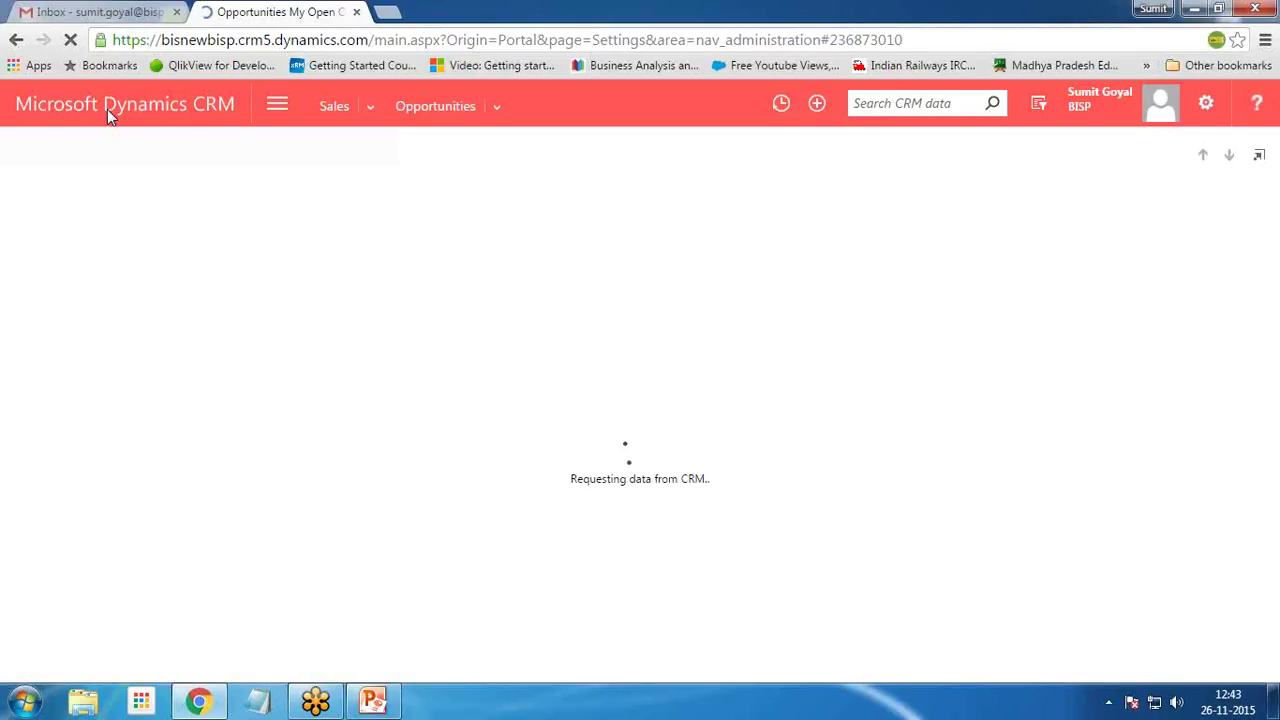
click(130, 11)
click(312, 11)
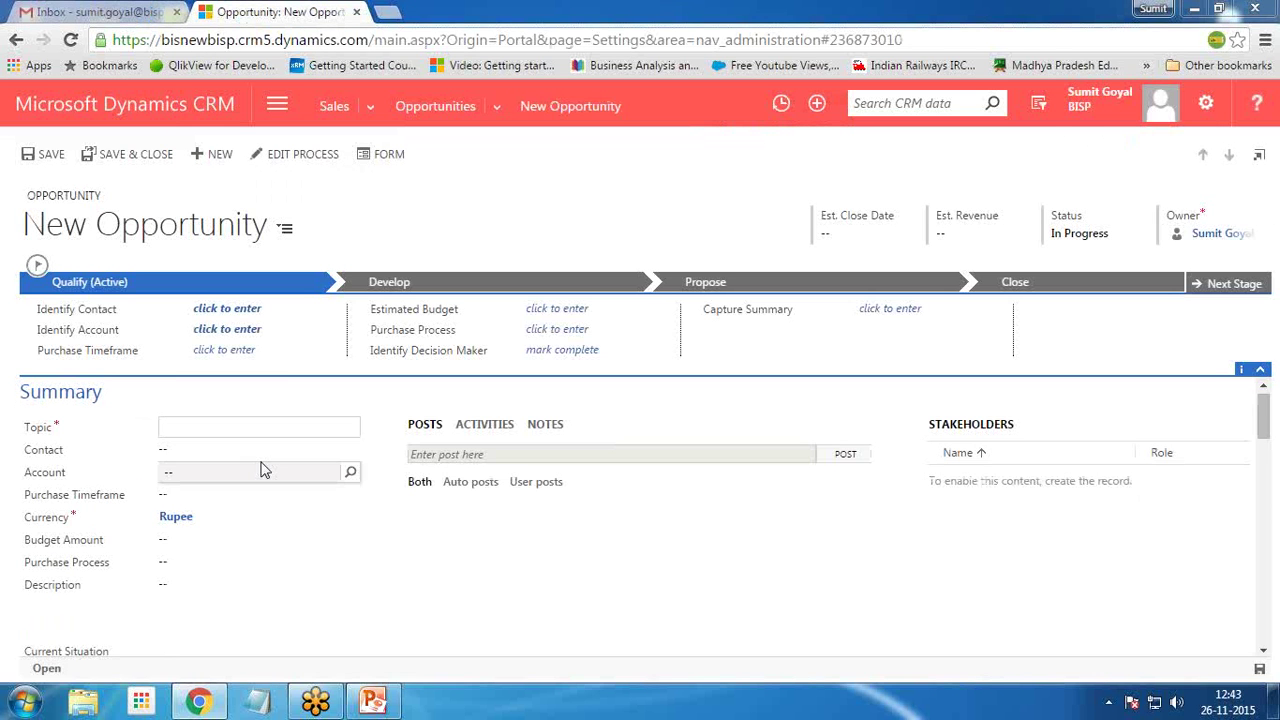
text(Buy TV)
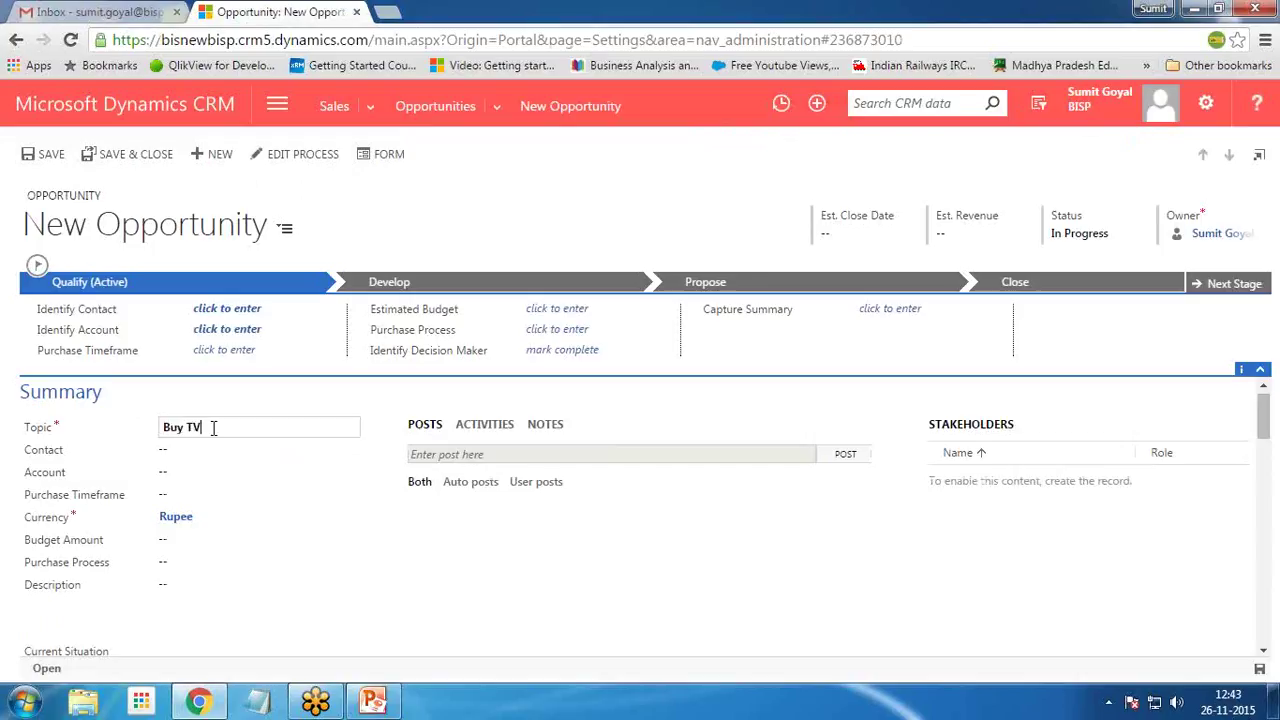
key(Tab)
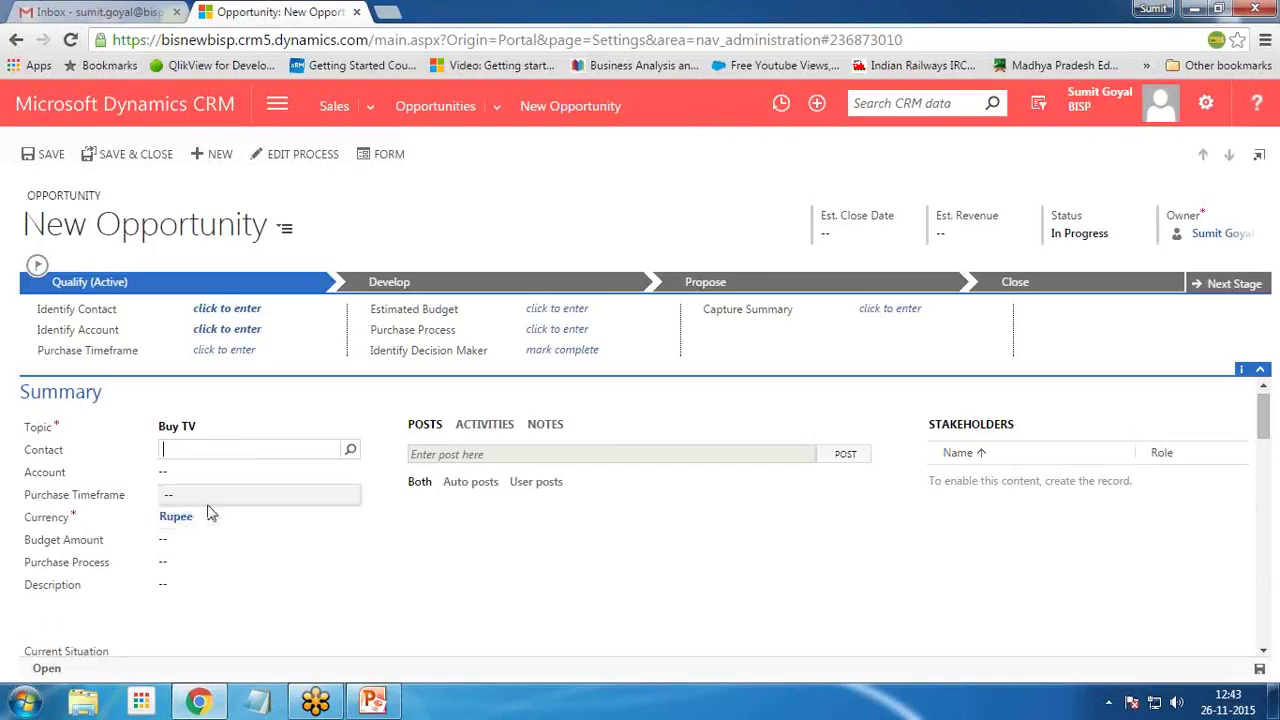
click(951, 234)
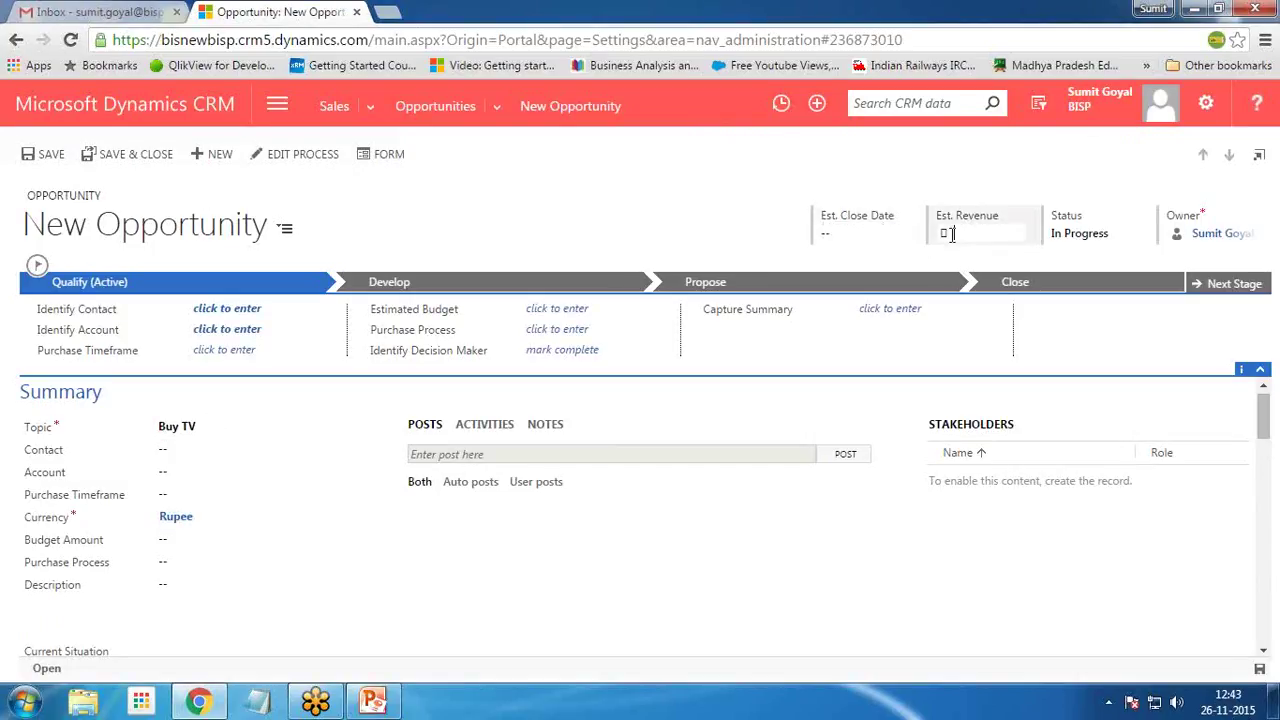
text(20000)
Save the opportunity and open the triggered approval email in Gmail
click(50, 155)
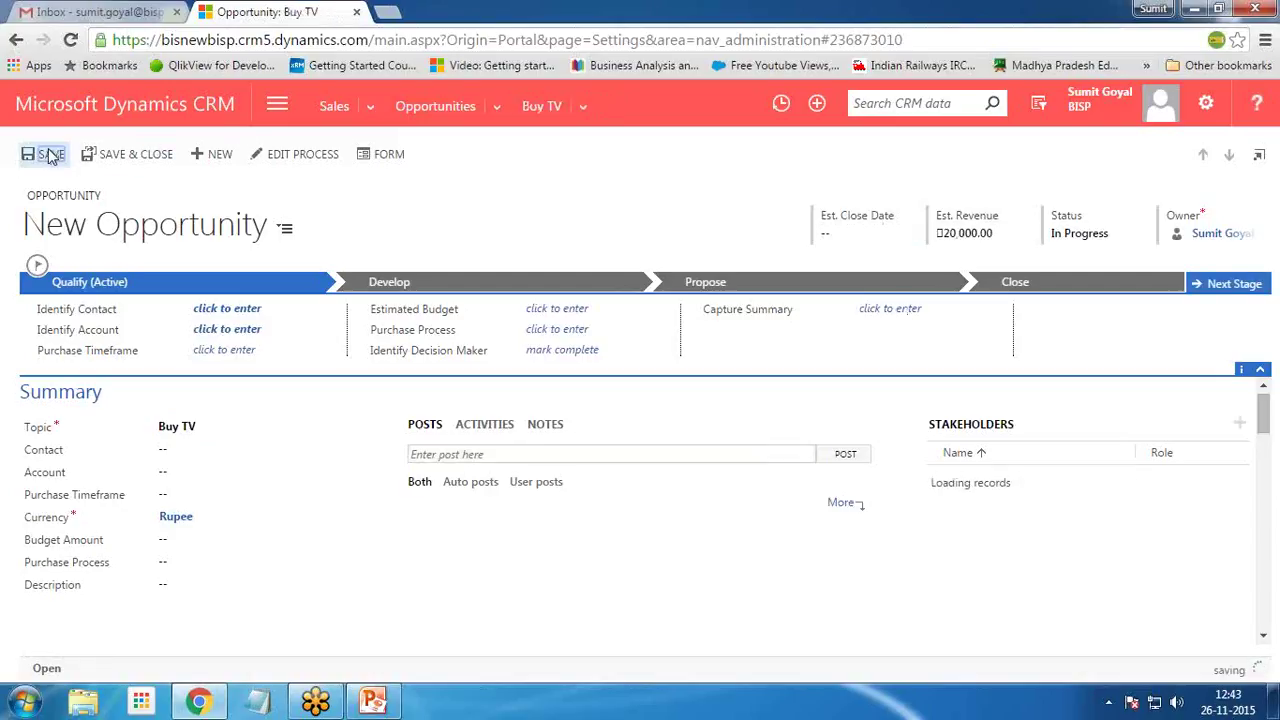
key(ctrl+1)
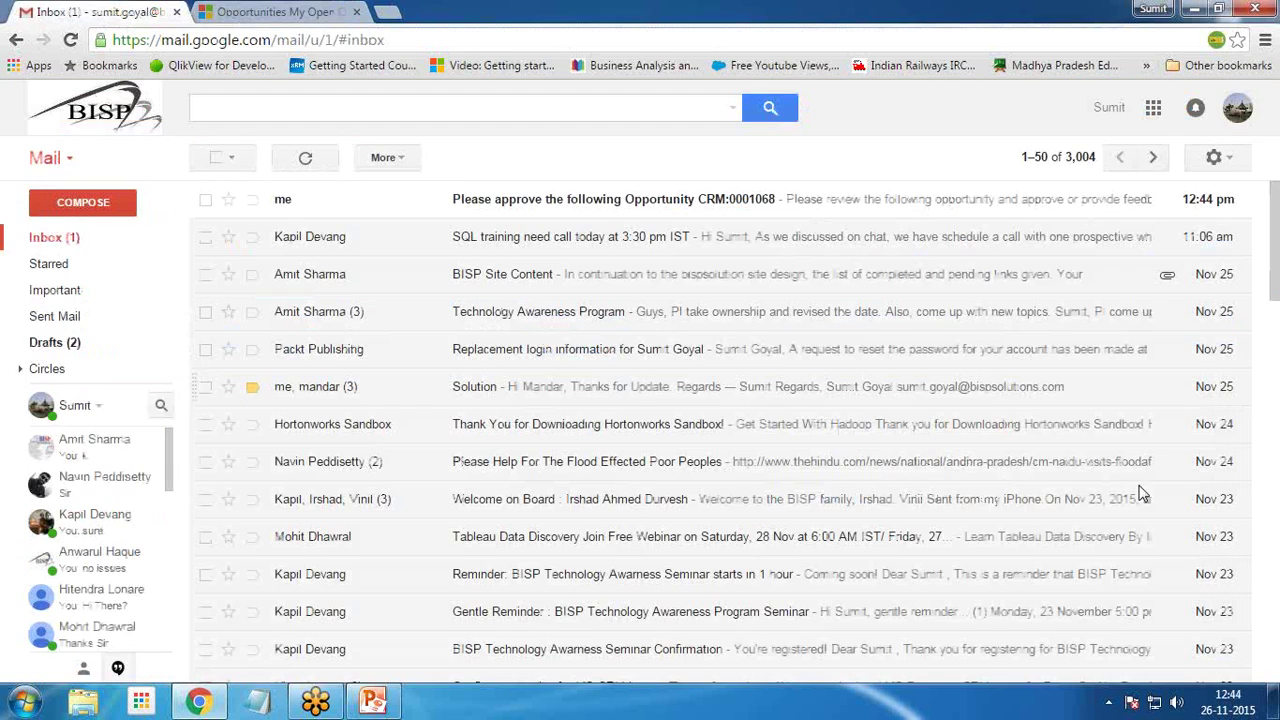
click(512, 203)
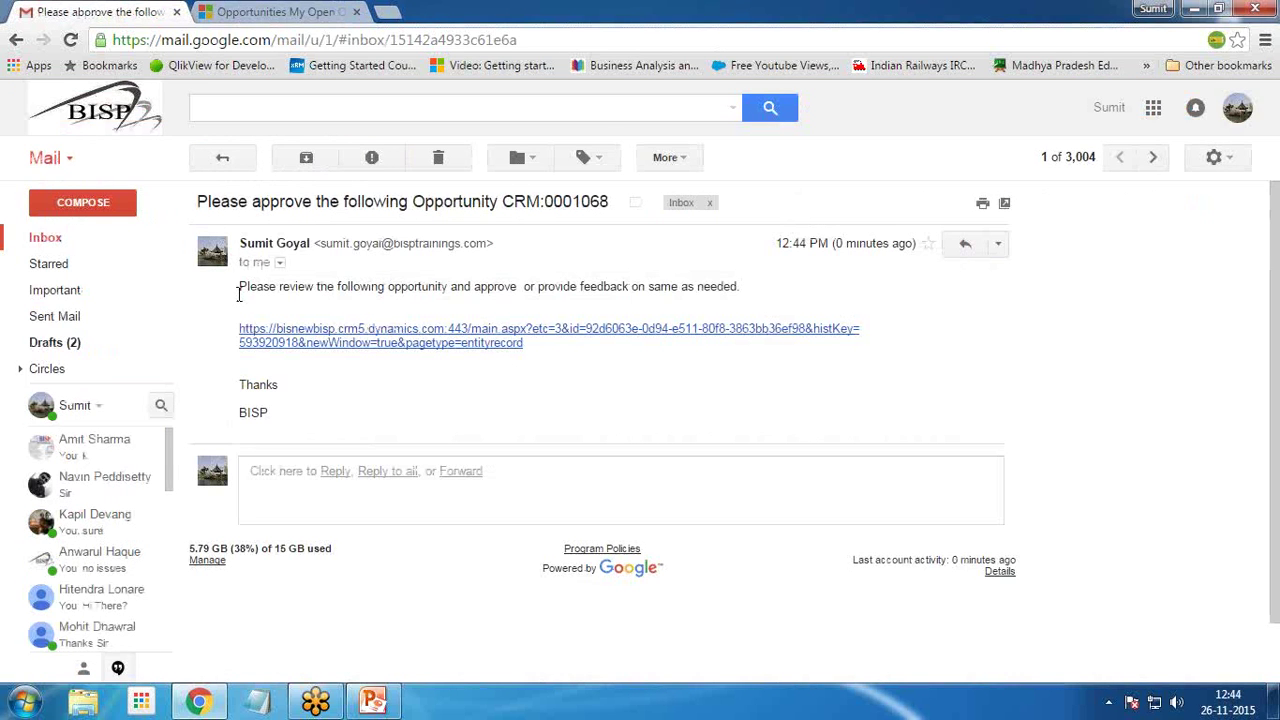